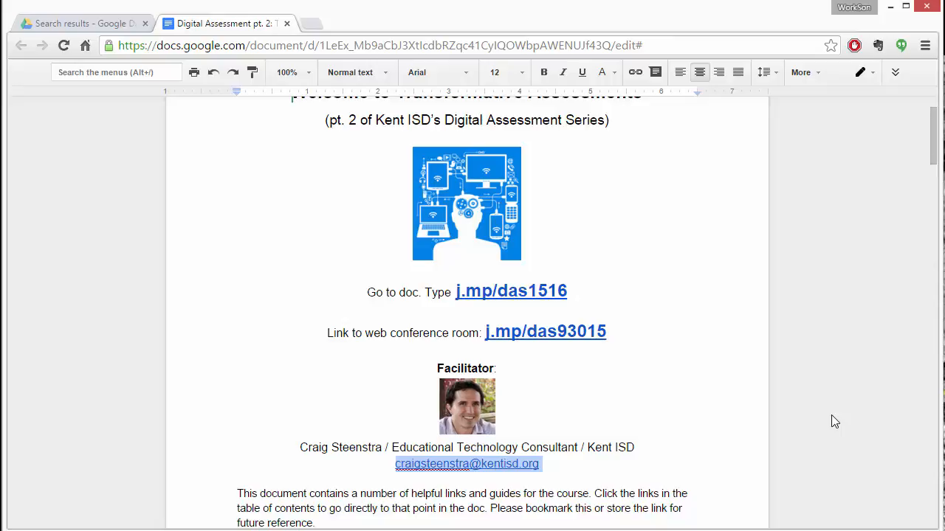
Go to the Session 1 agenda and highlight its four items one after another, from Course Introduction / Overview to Session Task
{"action": "scroll", "coordinate": [834, 422], "scroll_direction": "down", "scroll_amount": 1}
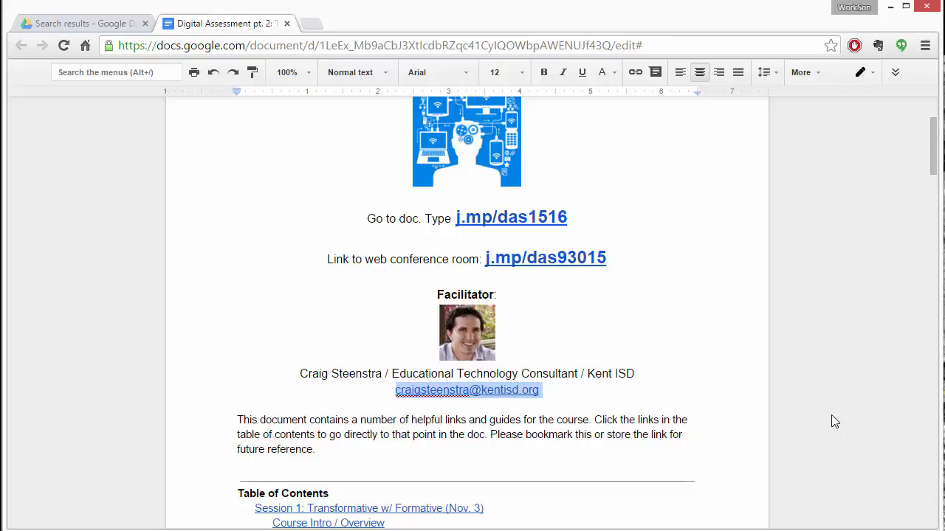
{"action": "scroll", "coordinate": [832, 414], "scroll_direction": "down", "scroll_amount": 2}
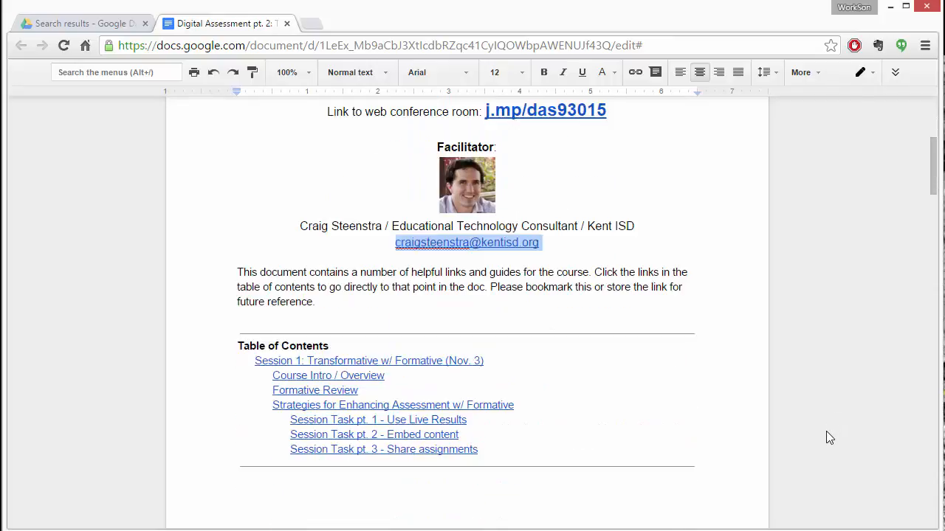
{"action": "scroll", "coordinate": [826, 434], "scroll_direction": "down", "scroll_amount": 4}
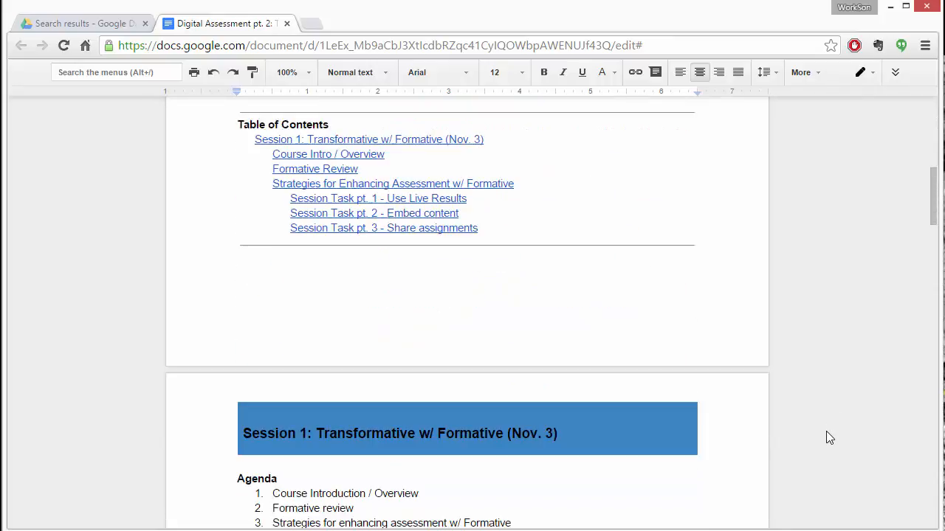
{"action": "scroll", "coordinate": [827, 435], "scroll_direction": "down", "scroll_amount": 2}
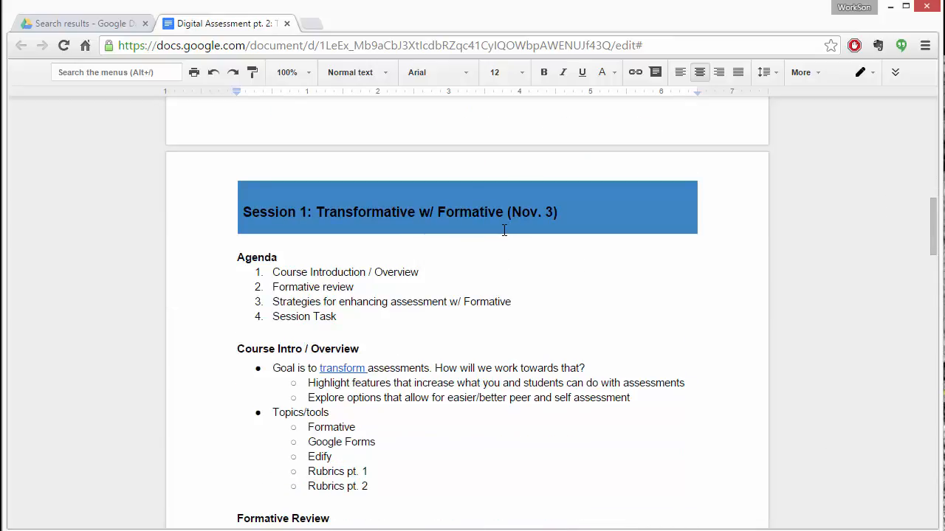
{"action": "triple_click", "coordinate": [401, 273]}
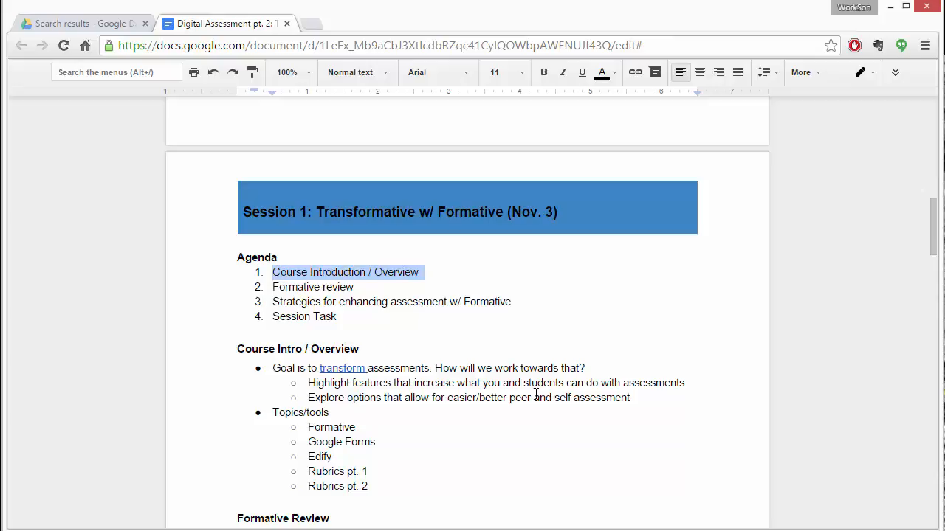
{"action": "left_click", "coordinate": [343, 288]}
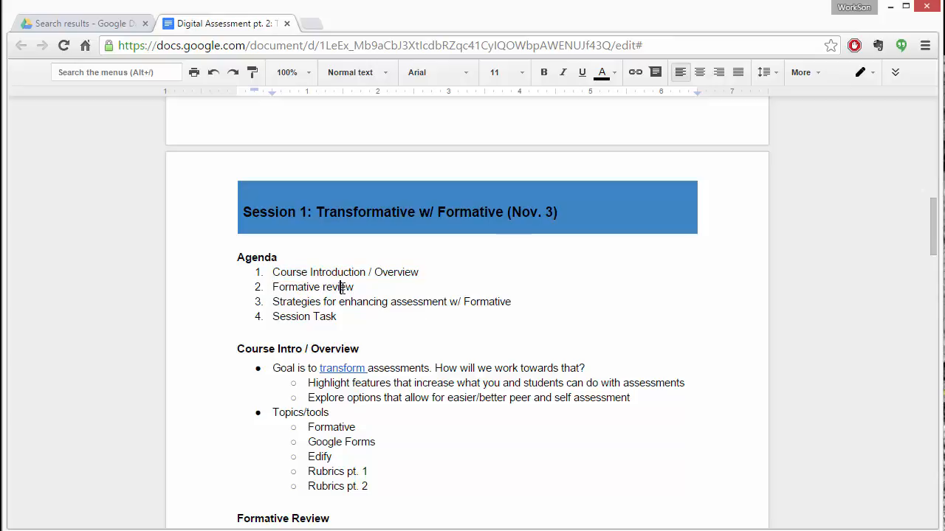
{"action": "triple_click", "coordinate": [342, 288]}
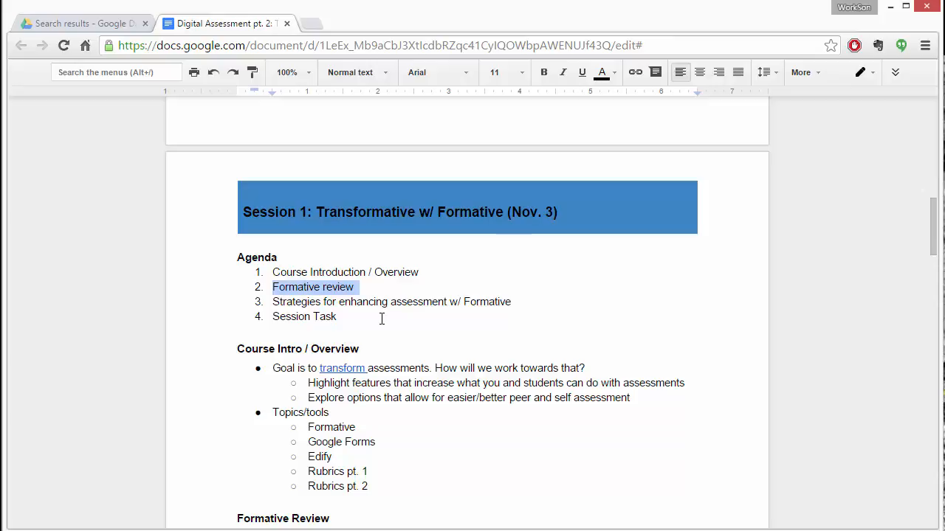
{"action": "double_click", "coordinate": [399, 305]}
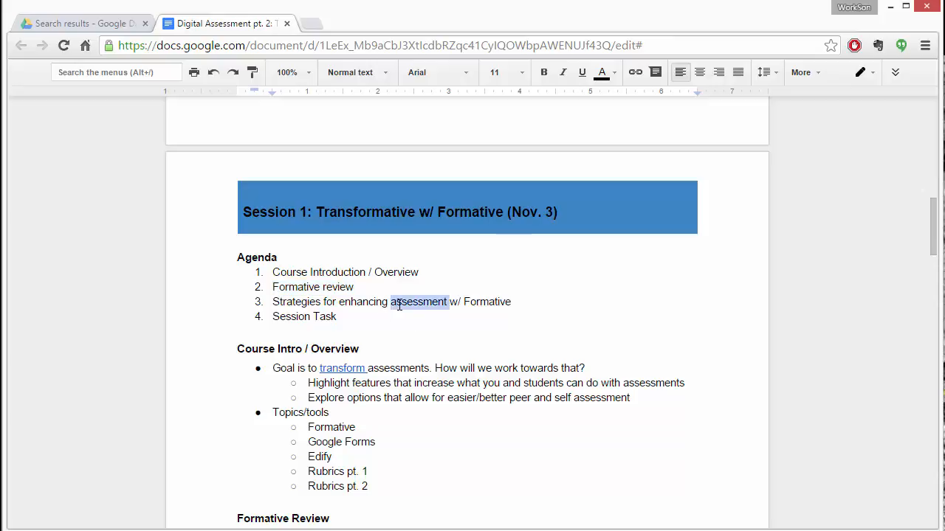
{"action": "triple_click", "coordinate": [400, 304]}
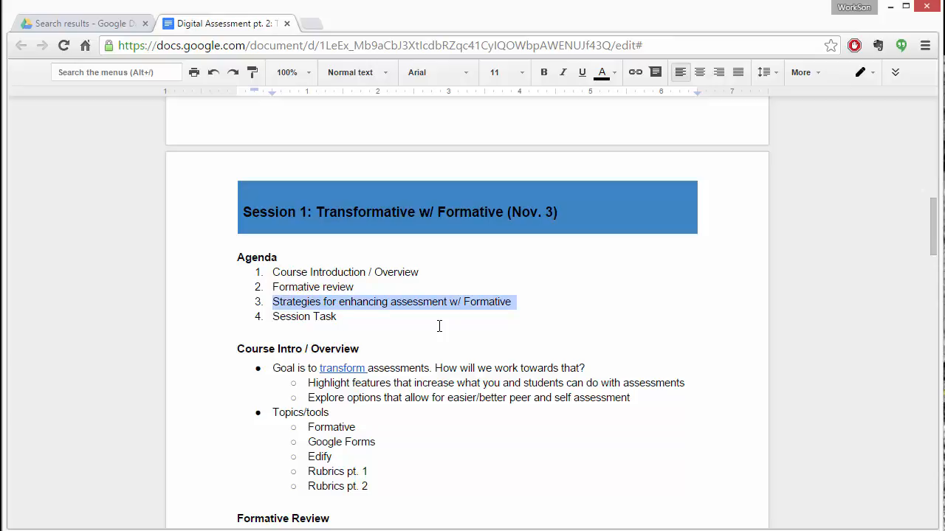
{"action": "double_click", "coordinate": [322, 318]}
{"action": "left_click", "coordinate": [322, 318]}
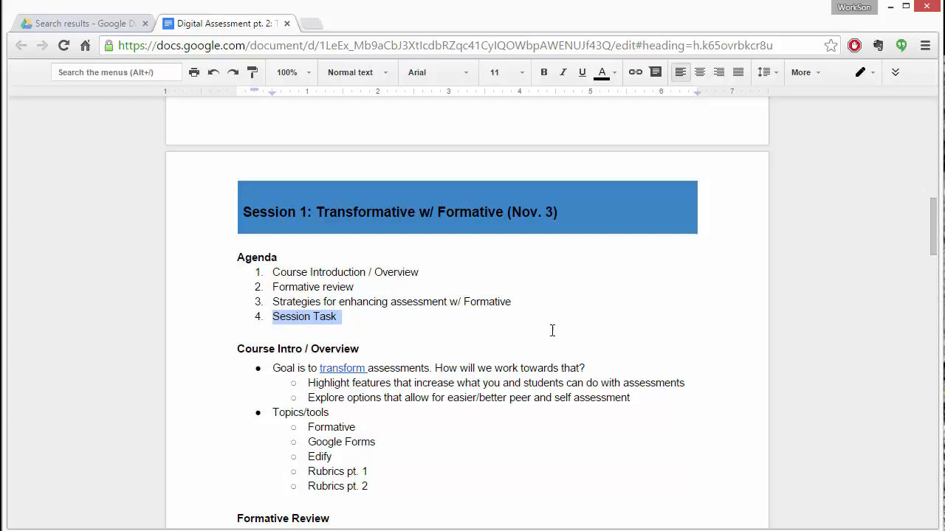
Highlight the Course Intro / Overview heading and open the Merriam-Webster page linked from the word "transform" in the goal
{"action": "scroll", "coordinate": [559, 428], "scroll_direction": "down", "scroll_amount": 1}
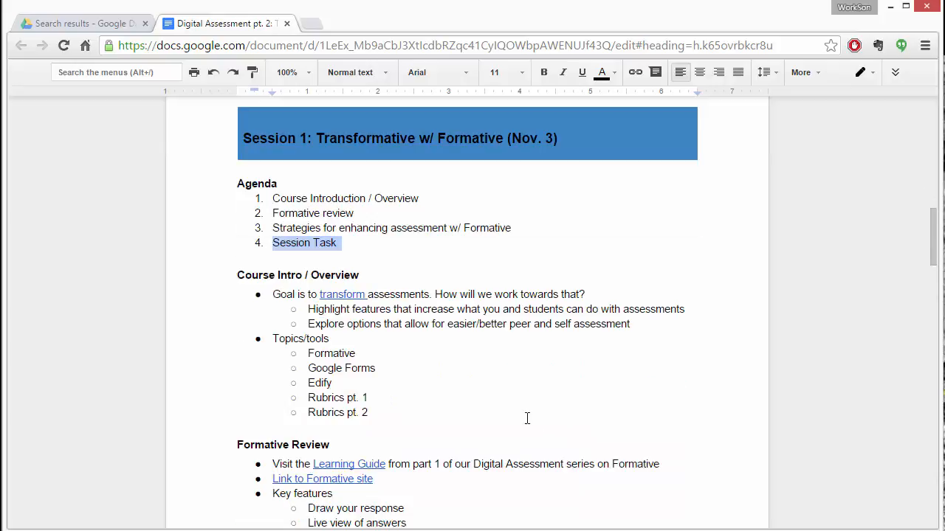
{"action": "triple_click", "coordinate": [319, 275]}
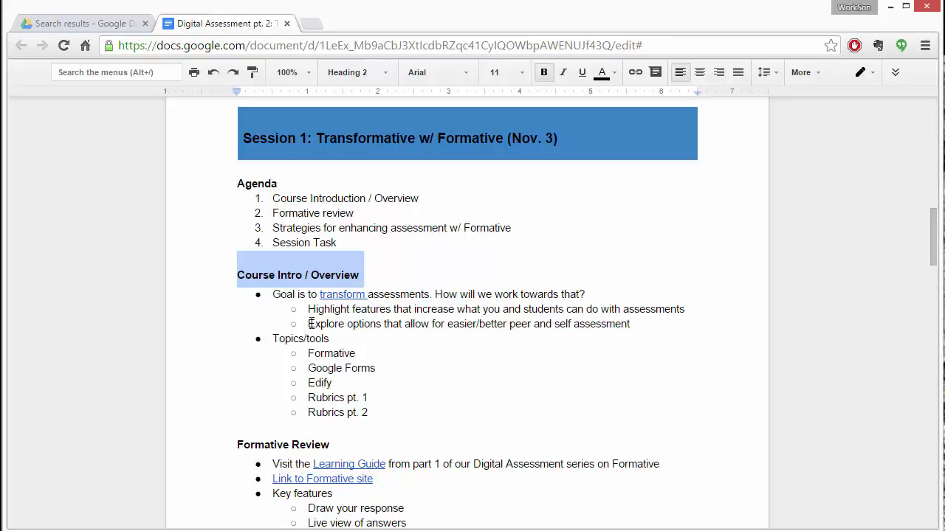
{"action": "left_click", "coordinate": [339, 295]}
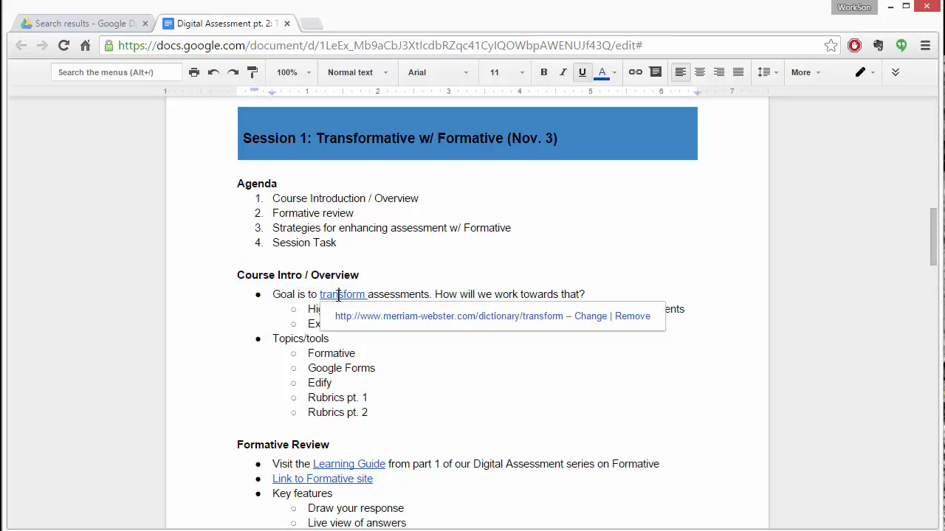
{"action": "left_click", "coordinate": [359, 318]}
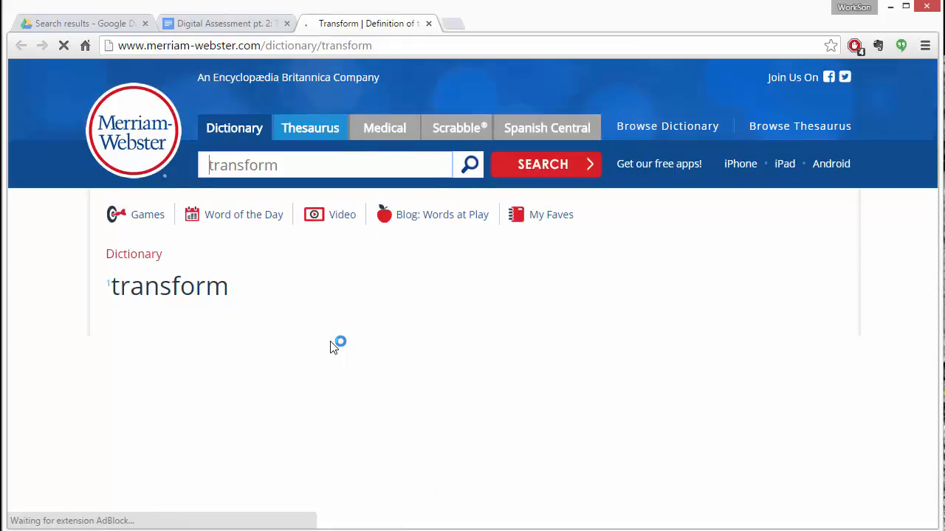
Highlight senses 1a, 1b and 1c in the full definition of "transform" one by one, then clear the selection
{"action": "scroll", "coordinate": [533, 401], "scroll_direction": "down", "scroll_amount": 2}
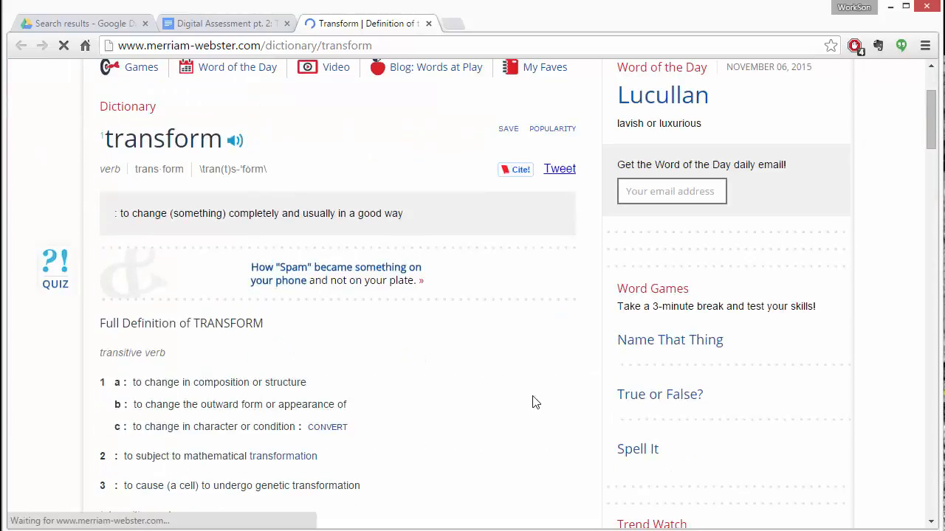
{"action": "scroll", "coordinate": [517, 409], "scroll_direction": "down", "scroll_amount": 1}
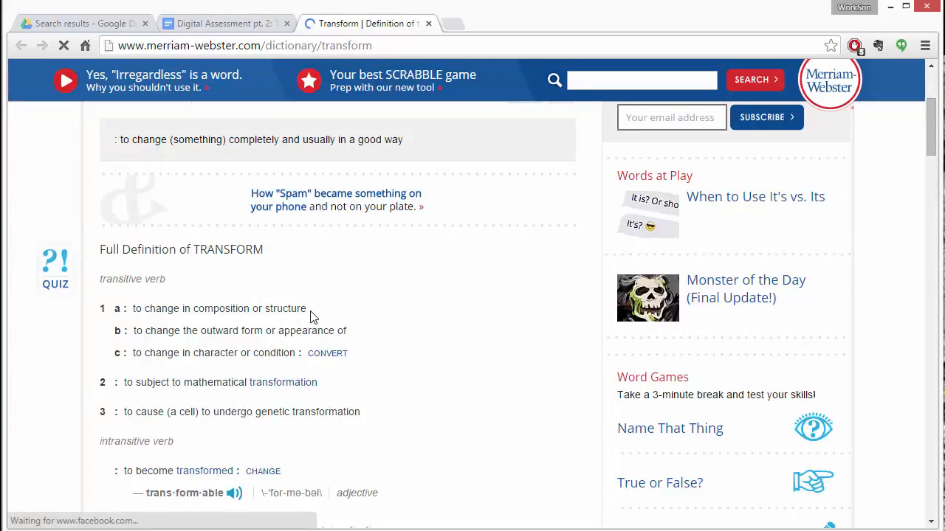
{"action": "left_click_drag", "start_coordinate": [311, 310], "coordinate": [115, 311]}
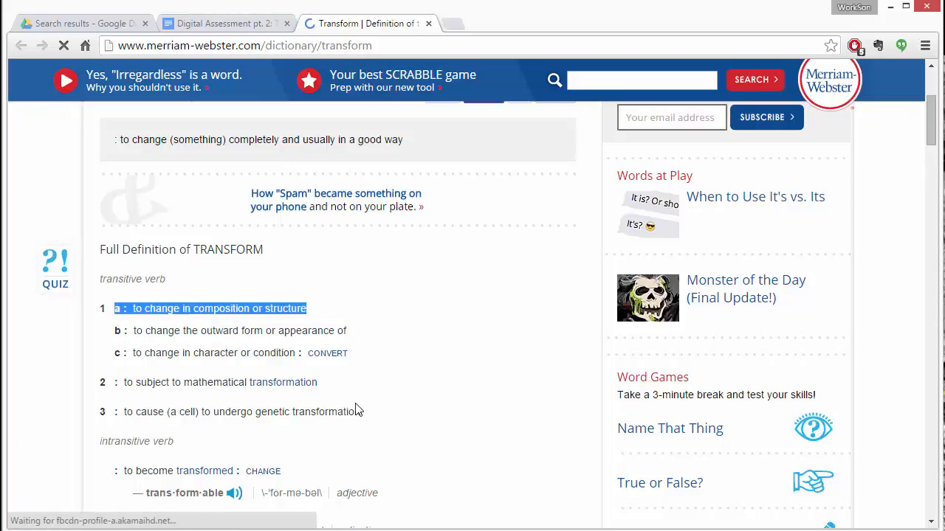
{"action": "left_click", "coordinate": [357, 335]}
{"action": "left_click_drag", "start_coordinate": [359, 337], "coordinate": [131, 332]}
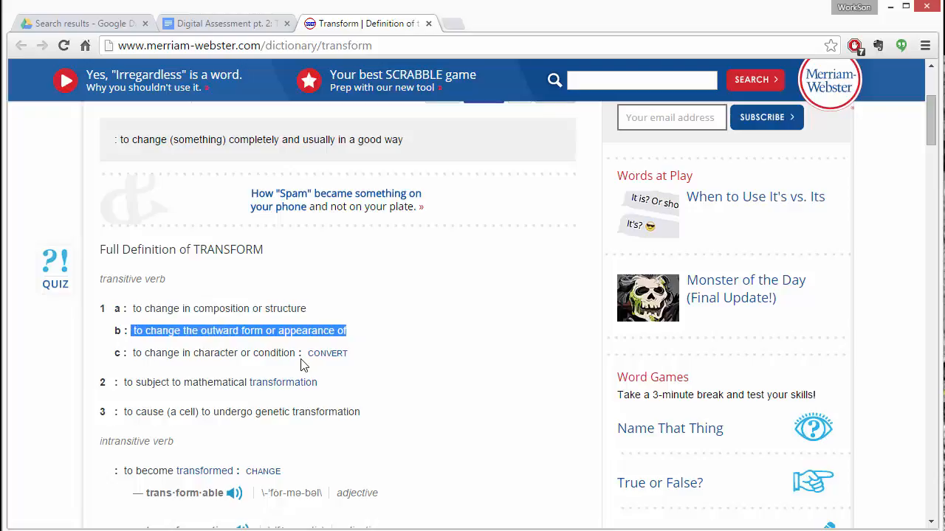
{"action": "left_click_drag", "start_coordinate": [295, 352], "coordinate": [131, 355]}
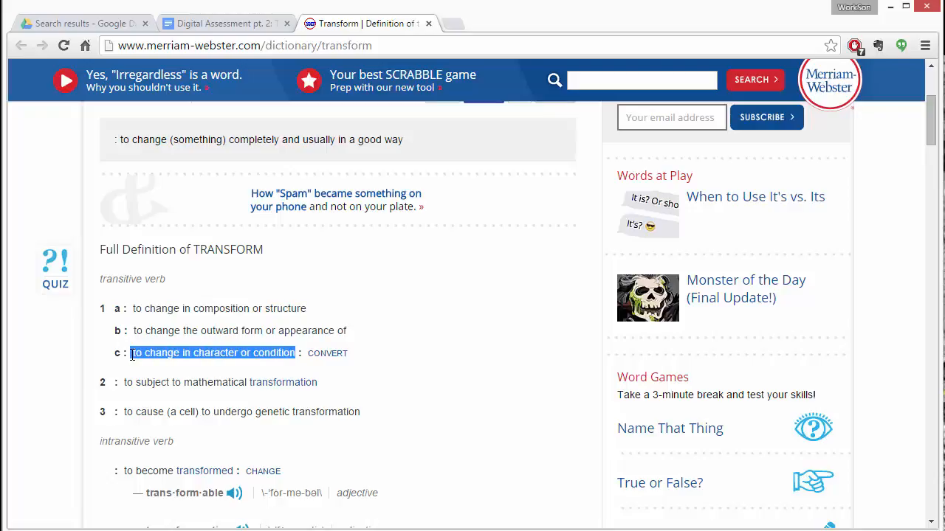
{"action": "left_click", "coordinate": [544, 410]}
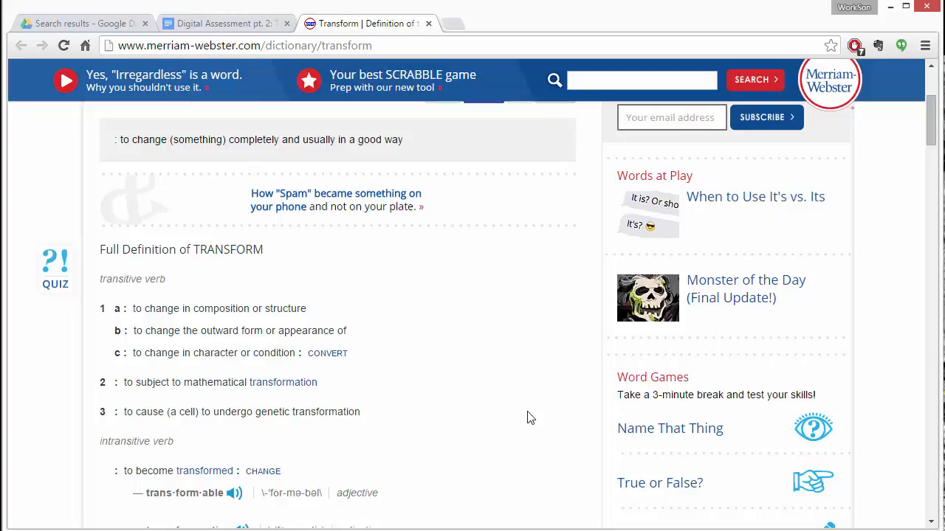
Return to the Digital Assessment pt. 2 document and highlight the two sub-points under the goal and the list of topics/tools
{"action": "left_click", "coordinate": [210, 27]}
{"action": "left_click_drag", "start_coordinate": [402, 369], "coordinate": [412, 380]}
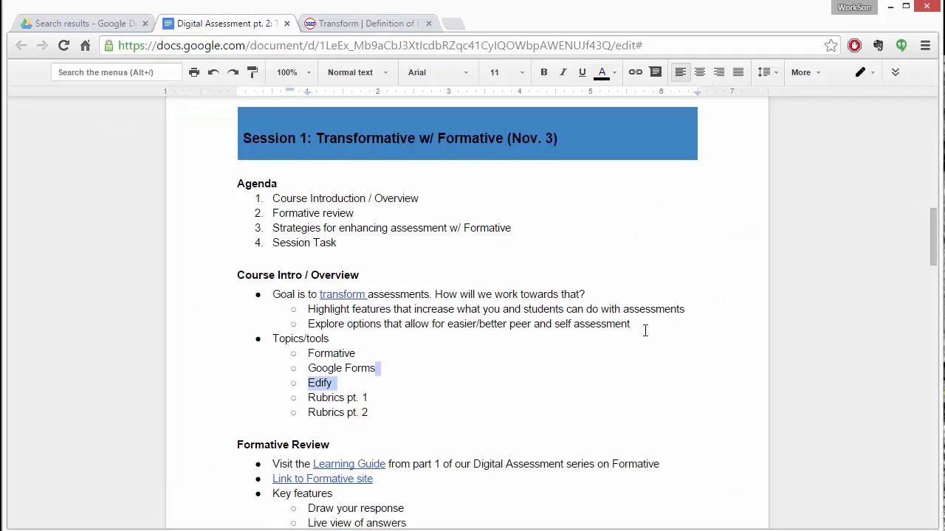
{"action": "left_click_drag", "start_coordinate": [644, 324], "coordinate": [313, 304]}
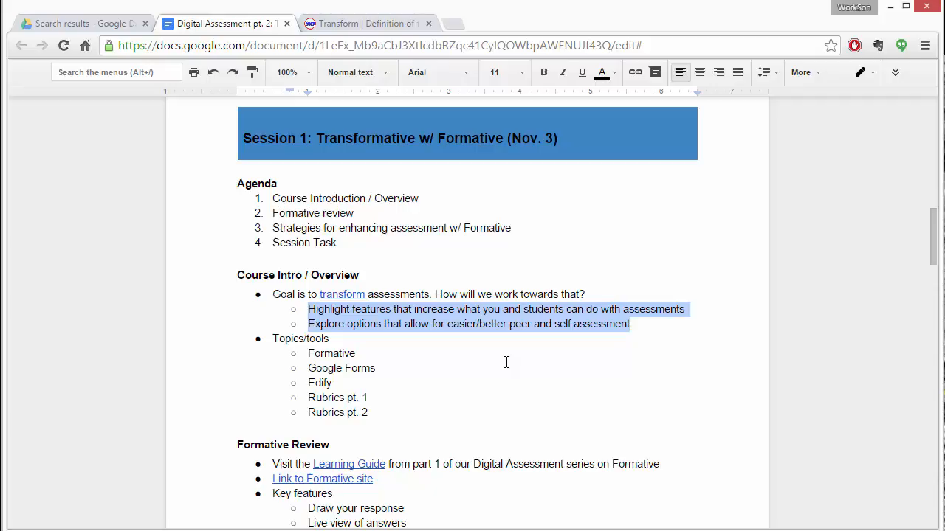
{"action": "triple_click", "coordinate": [387, 307]}
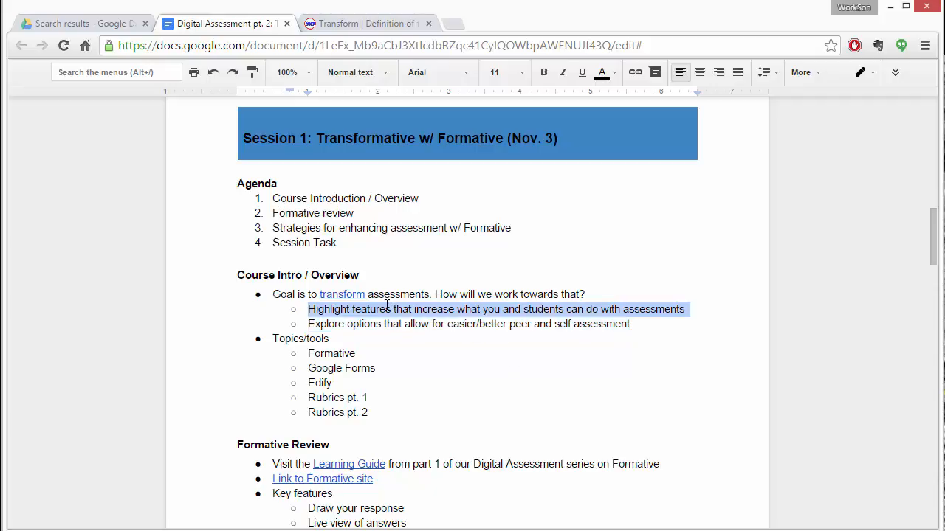
{"action": "triple_click", "coordinate": [438, 324]}
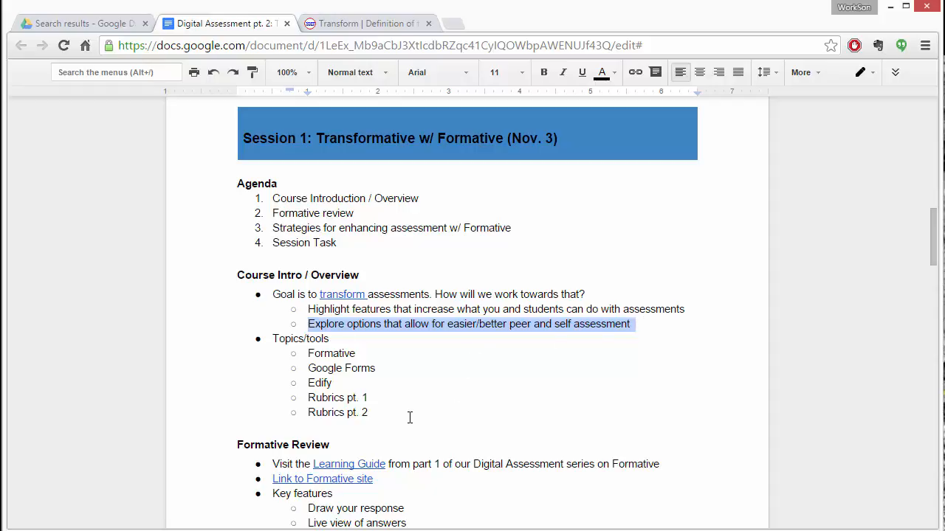
{"action": "left_click_drag", "start_coordinate": [369, 414], "coordinate": [308, 353]}
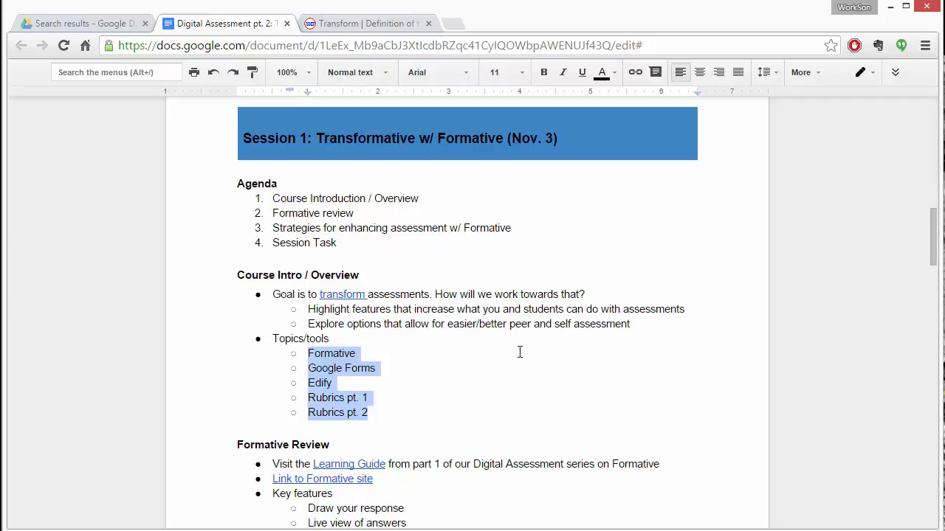
{"action": "left_click", "coordinate": [520, 352]}
Open the part 1 Learning Guide linked in the Formative Review section
{"action": "scroll", "coordinate": [515, 354], "scroll_direction": "down", "scroll_amount": 1}
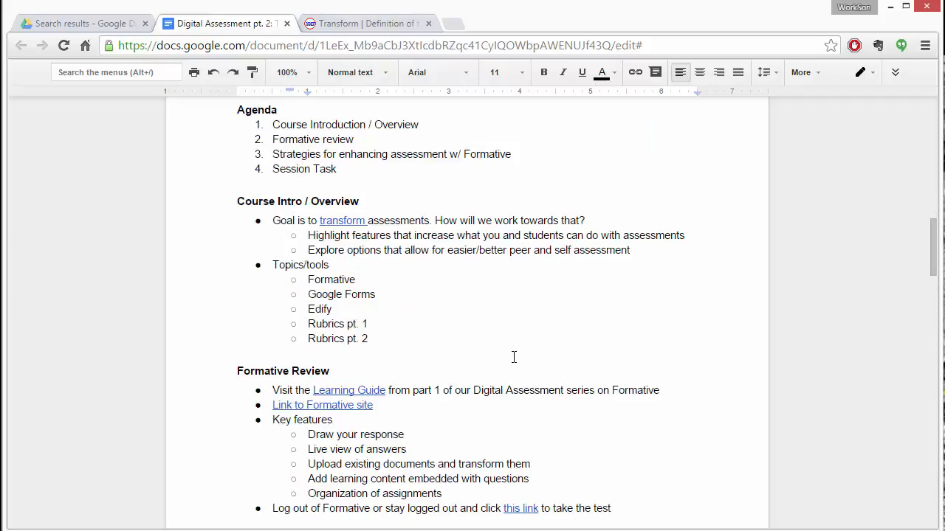
{"action": "scroll", "coordinate": [520, 366], "scroll_direction": "down", "scroll_amount": 1}
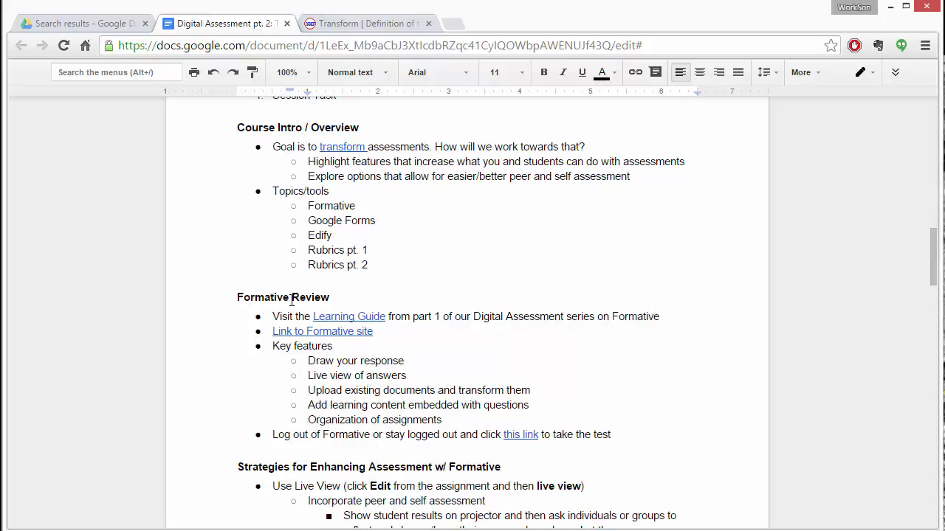
{"action": "left_click", "coordinate": [330, 331]}
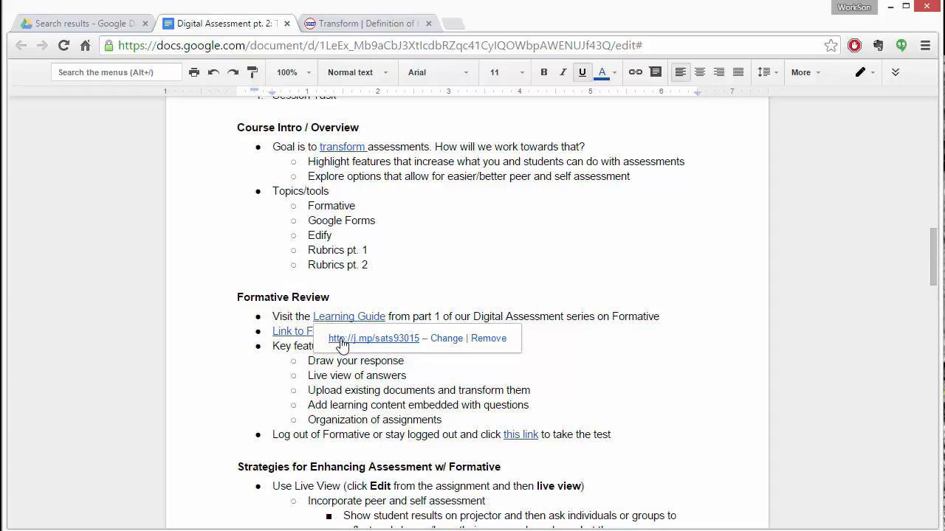
{"action": "left_click", "coordinate": [340, 339]}
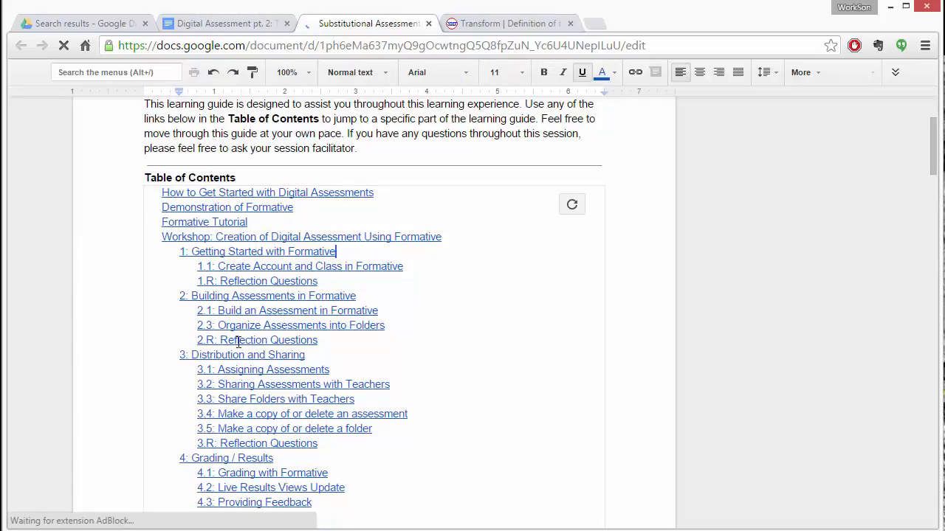
Skim the Learning Guide's workshop sections and its table of contents, then close the guide
{"action": "scroll", "coordinate": [692, 317], "scroll_direction": "down", "scroll_amount": 5}
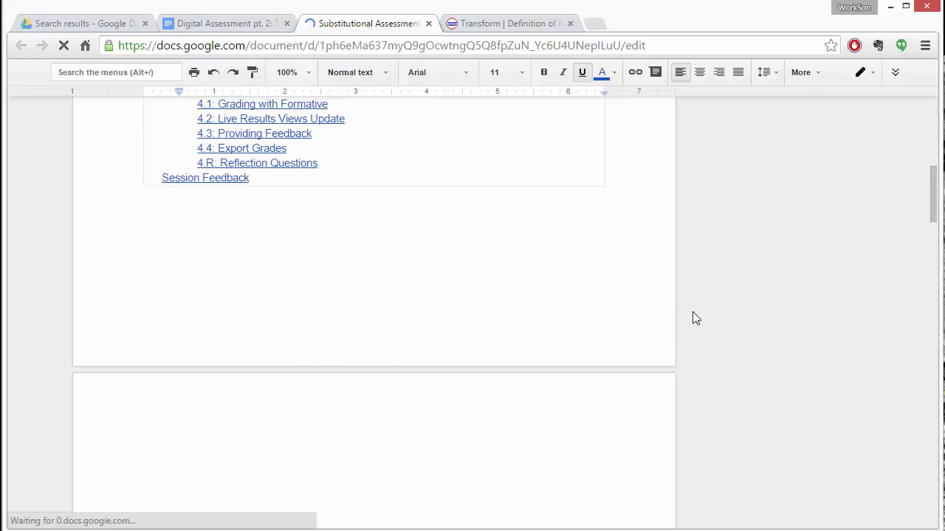
{"action": "scroll", "coordinate": [707, 313], "scroll_direction": "down", "scroll_amount": 3}
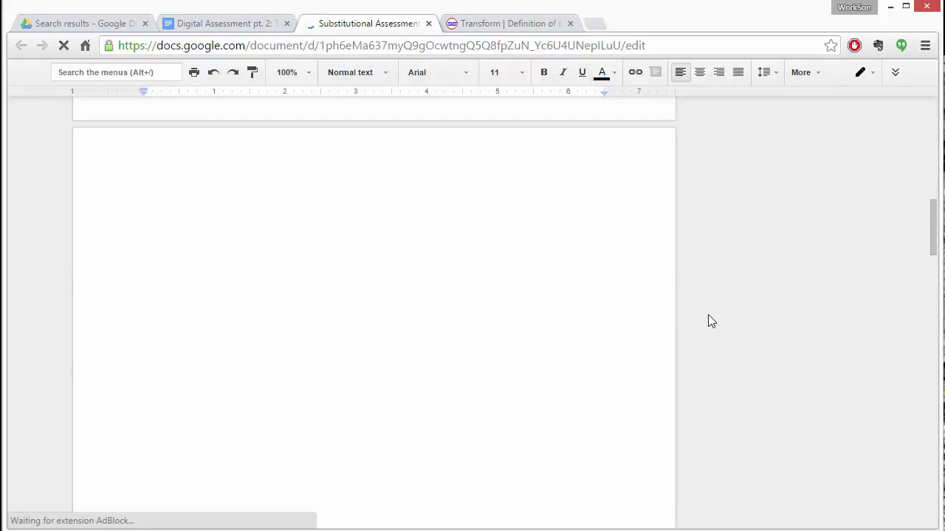
{"action": "scroll", "coordinate": [708, 317], "scroll_direction": "down", "scroll_amount": 2}
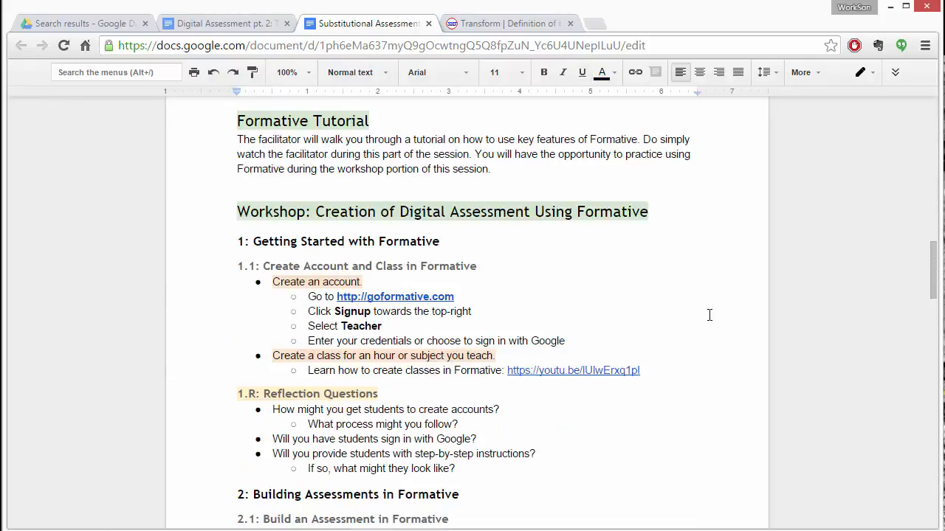
{"action": "scroll", "coordinate": [709, 316], "scroll_direction": "down", "scroll_amount": 10}
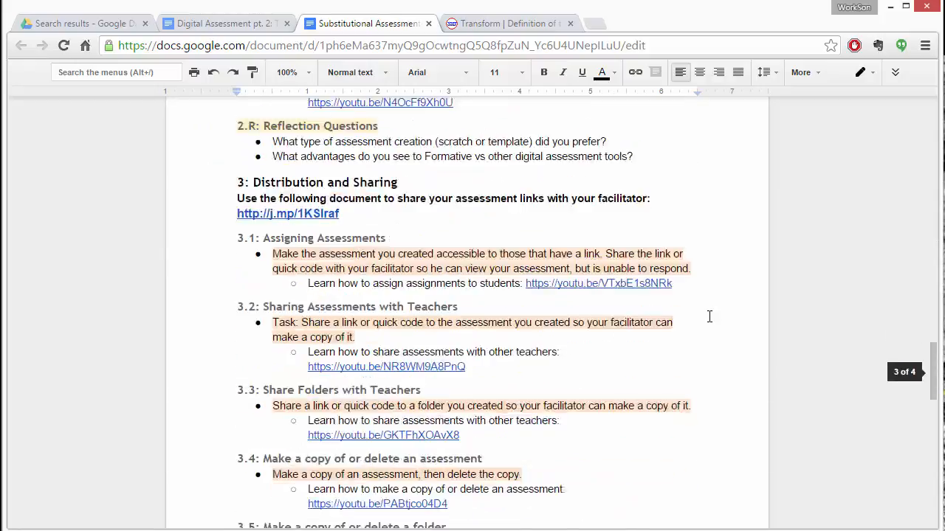
{"action": "scroll", "coordinate": [685, 251], "scroll_direction": "up", "scroll_amount": 6}
{"action": "scroll", "coordinate": [686, 252], "scroll_direction": "up", "scroll_amount": 8}
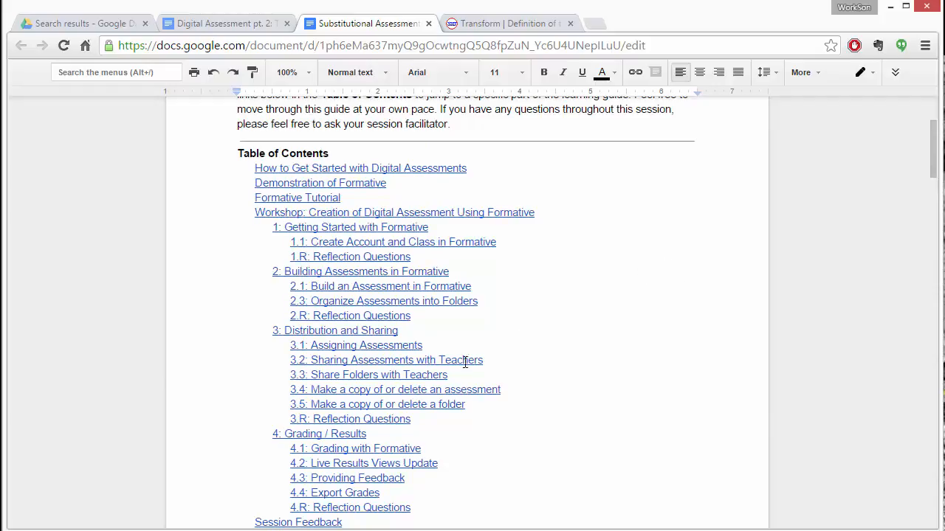
{"action": "left_click", "coordinate": [428, 23]}
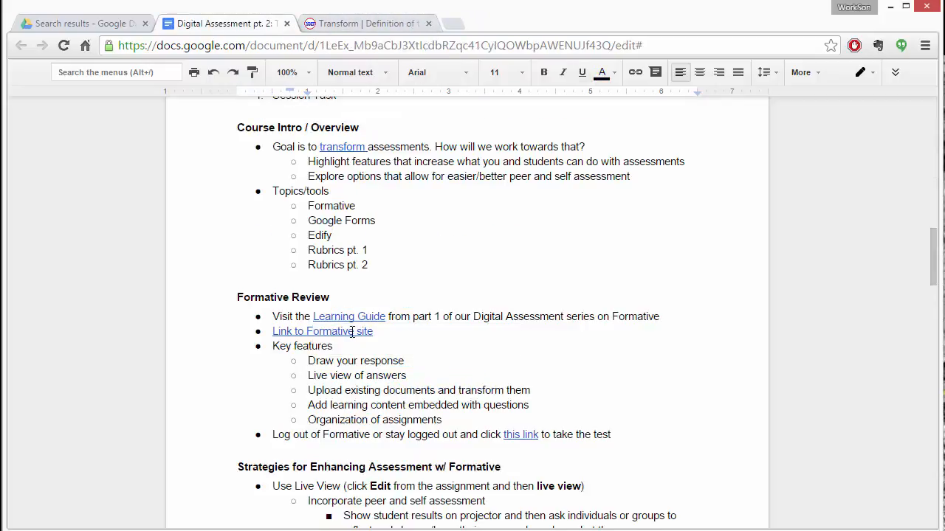
Check the address of the Formative site link, then highlight the five key features in the Formative Review one at a time
{"action": "left_click", "coordinate": [352, 332]}
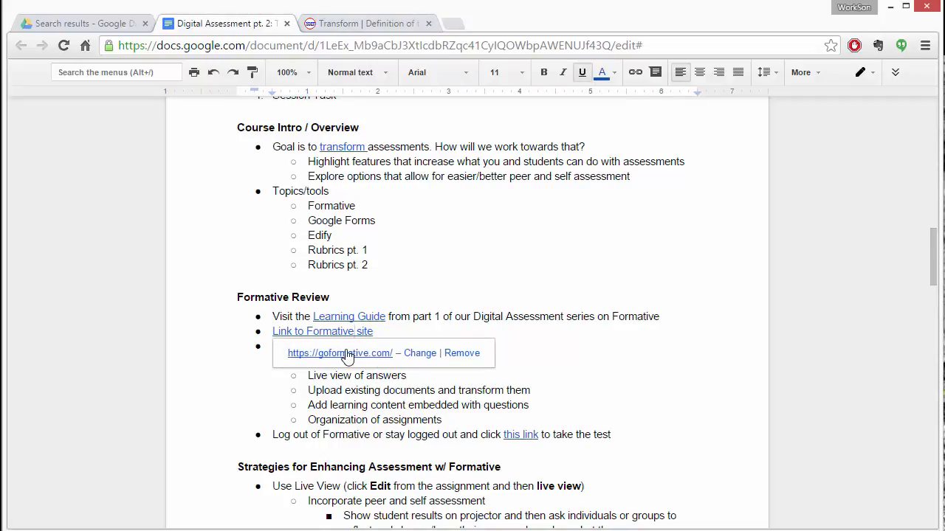
{"action": "left_click", "coordinate": [416, 303]}
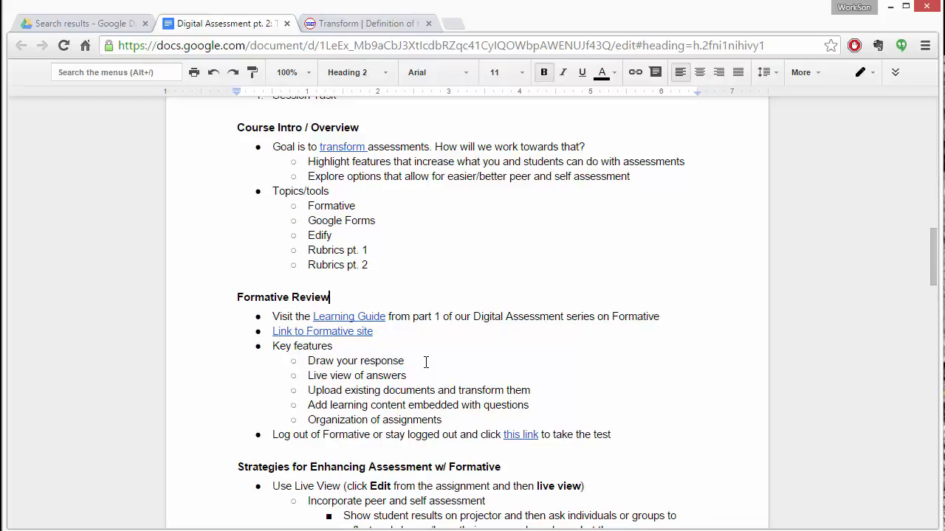
{"action": "mouse_move", "coordinate": [408, 361]}
{"action": "left_mouse_down"}
{"action": "mouse_move", "coordinate": [344, 361]}
{"action": "mouse_move", "coordinate": [312, 348]}
{"action": "left_mouse_up"}
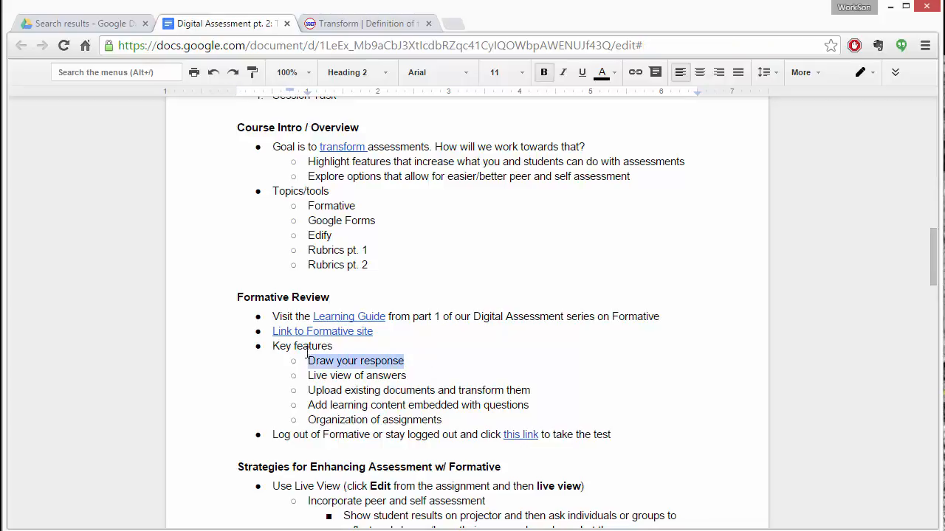
{"action": "triple_click", "coordinate": [411, 377]}
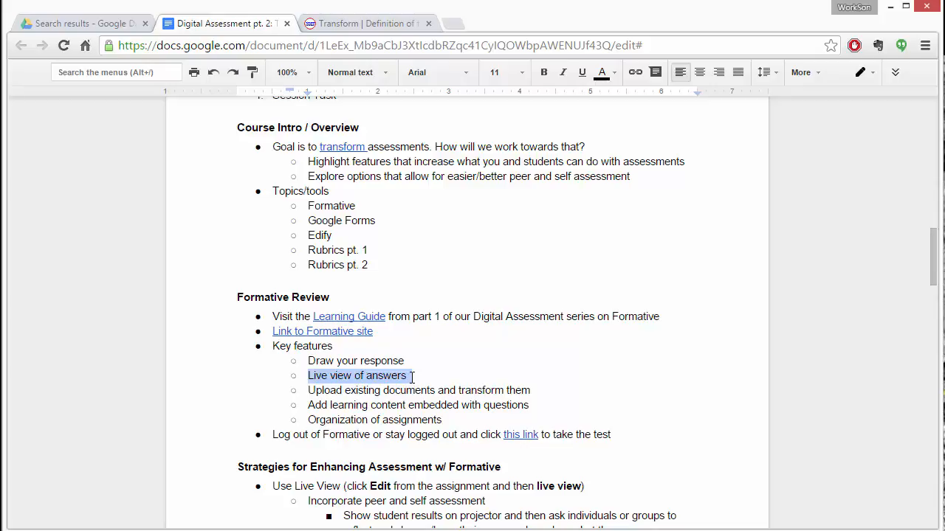
{"action": "left_click_drag", "start_coordinate": [531, 390], "coordinate": [297, 389]}
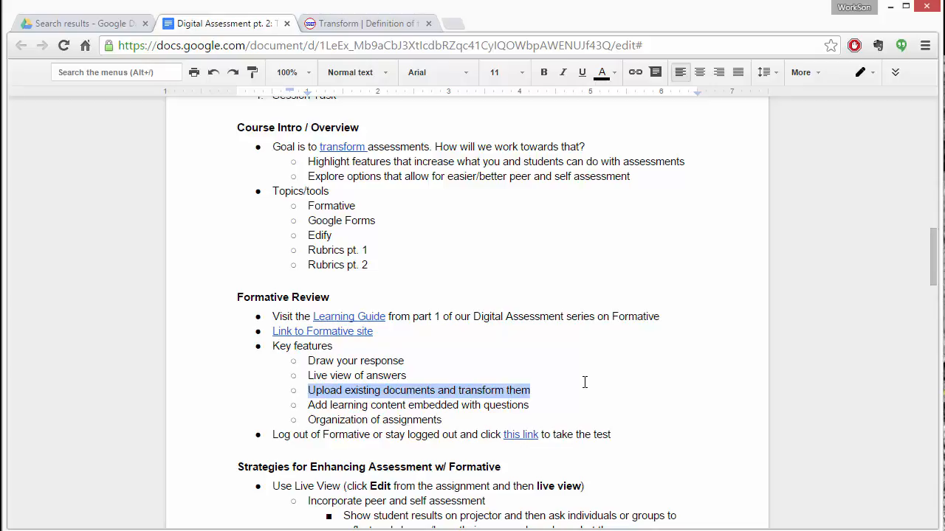
{"action": "left_click", "coordinate": [541, 406]}
{"action": "key", "text": "shift+Home"}
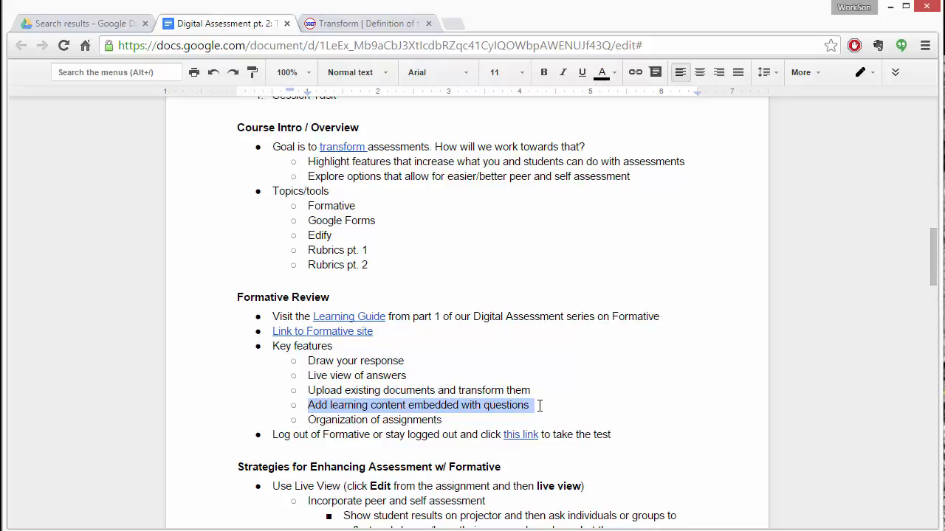
{"action": "left_click_drag", "start_coordinate": [446, 420], "coordinate": [307, 420]}
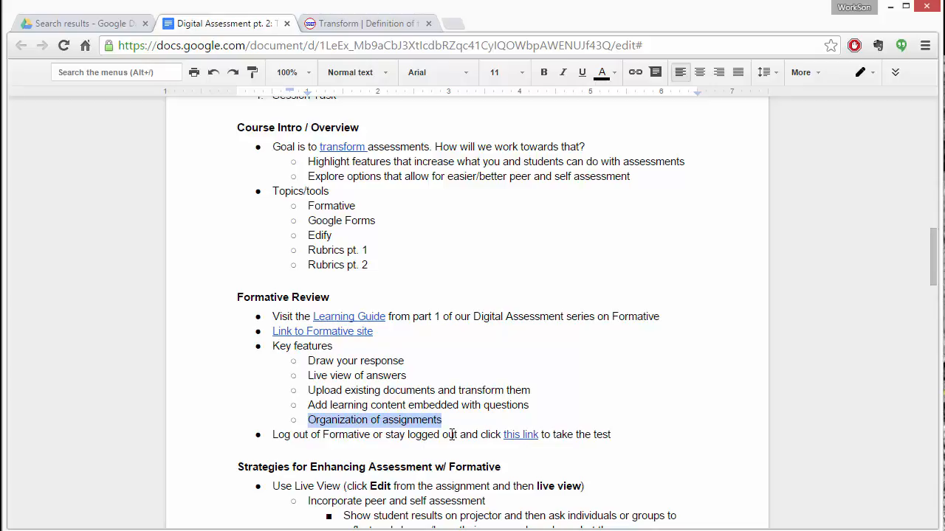
Open the linked Formative test and begin it without logging in, entering the guest's first and last name
{"action": "left_click", "coordinate": [520, 436]}
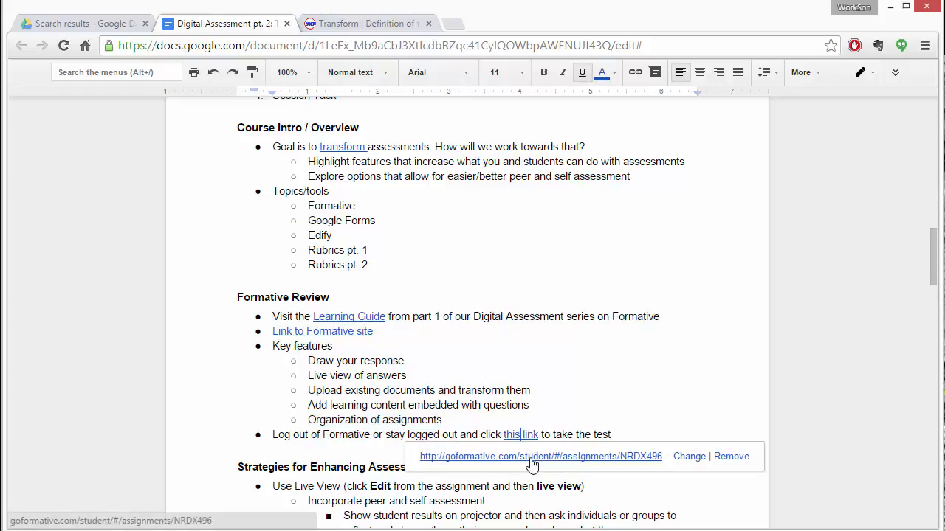
{"action": "left_click", "coordinate": [531, 456]}
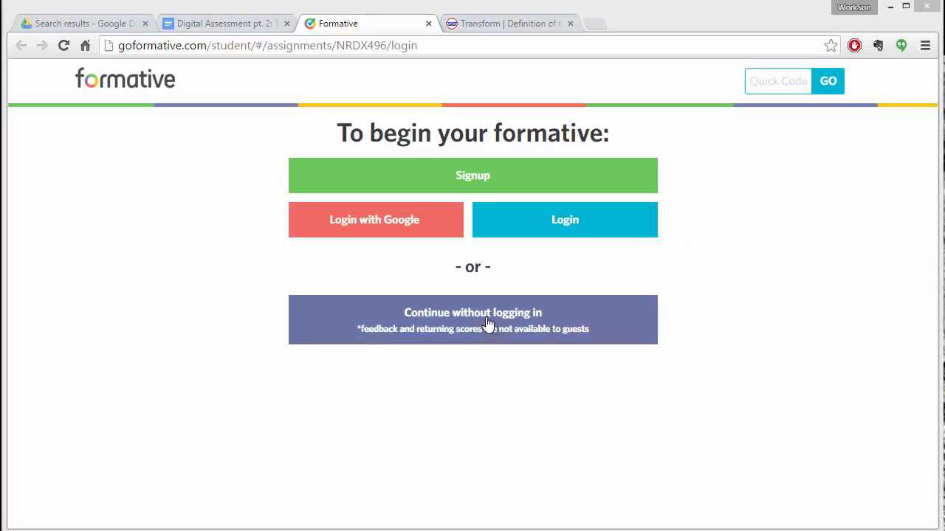
{"action": "left_click", "coordinate": [467, 331]}
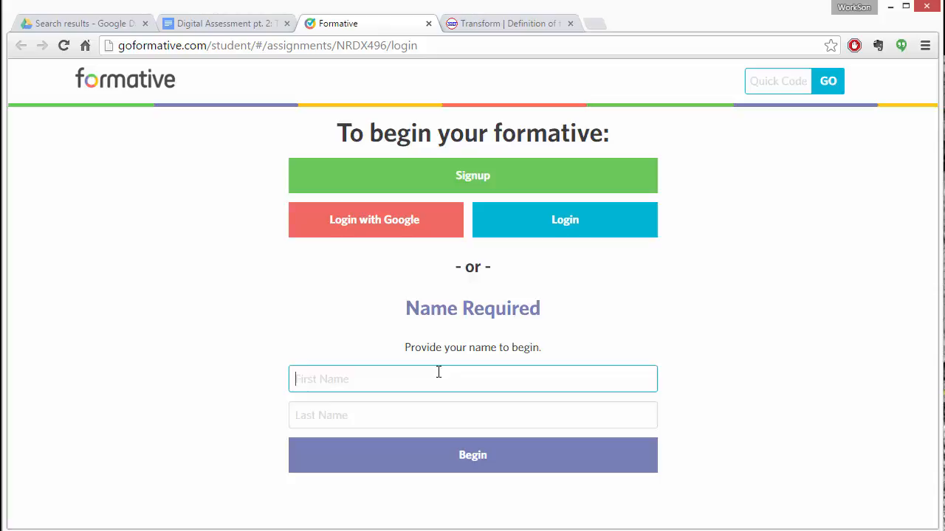
{"action": "type", "text": "B"}
{"action": "key", "text": "Tab"}
{"action": "type", "text": "C"}
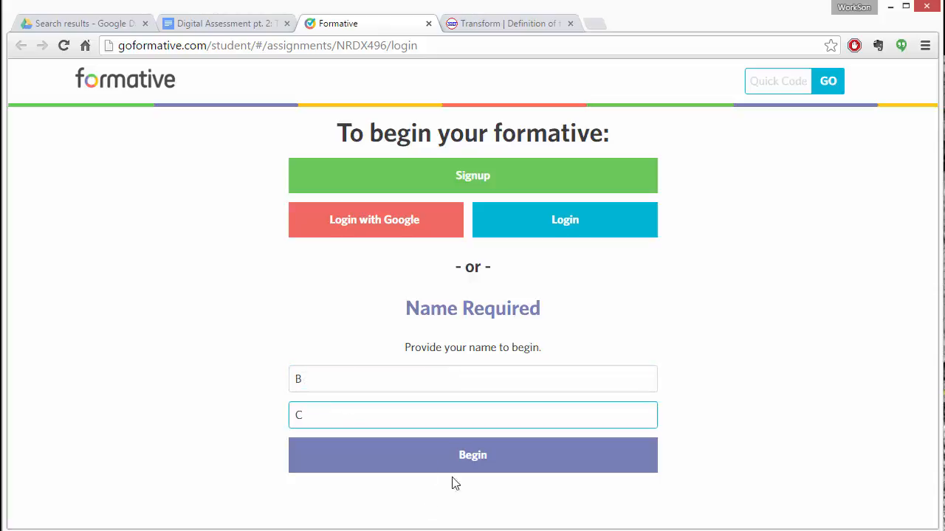
{"action": "left_click", "coordinate": [461, 461]}
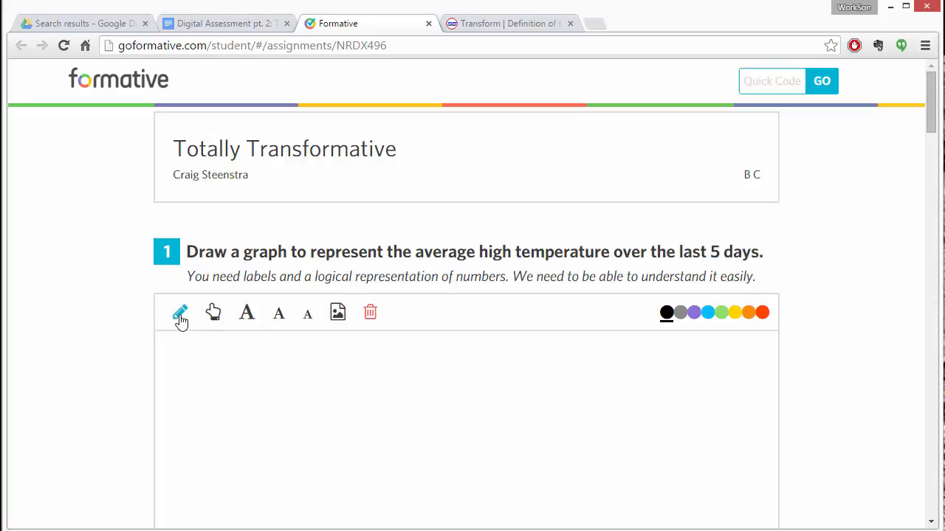
Sketch a black L-shaped line and a long green curve on the canvas of question 1
{"action": "left_click_drag", "start_coordinate": [198, 355], "coordinate": [305, 441]}
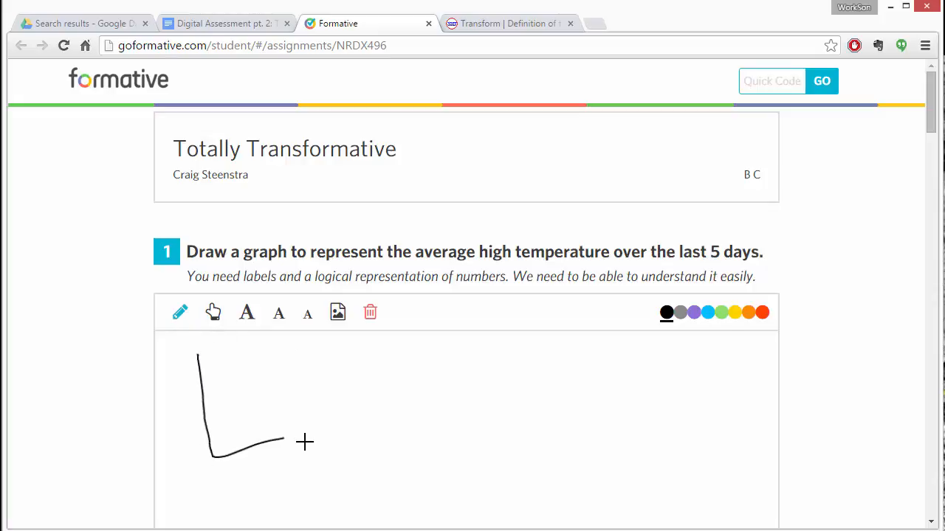
{"action": "left_click", "coordinate": [721, 313]}
{"action": "left_click_drag", "start_coordinate": [657, 352], "coordinate": [321, 457]}
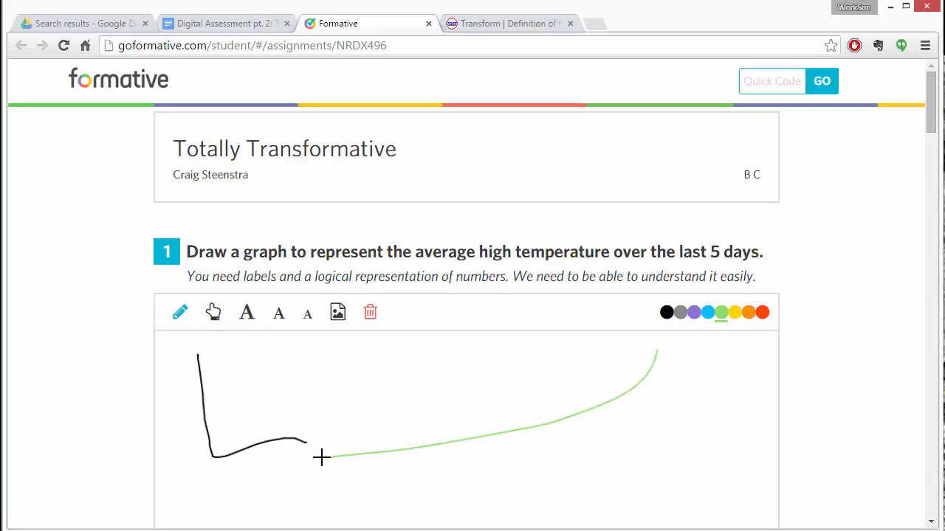
Add the large green text "5tq4afdgfg" above the curve on question 1's canvas
{"action": "left_click", "coordinate": [247, 313]}
{"action": "left_click", "coordinate": [332, 372]}
{"action": "type", "text": "5tq4afdgfg"}
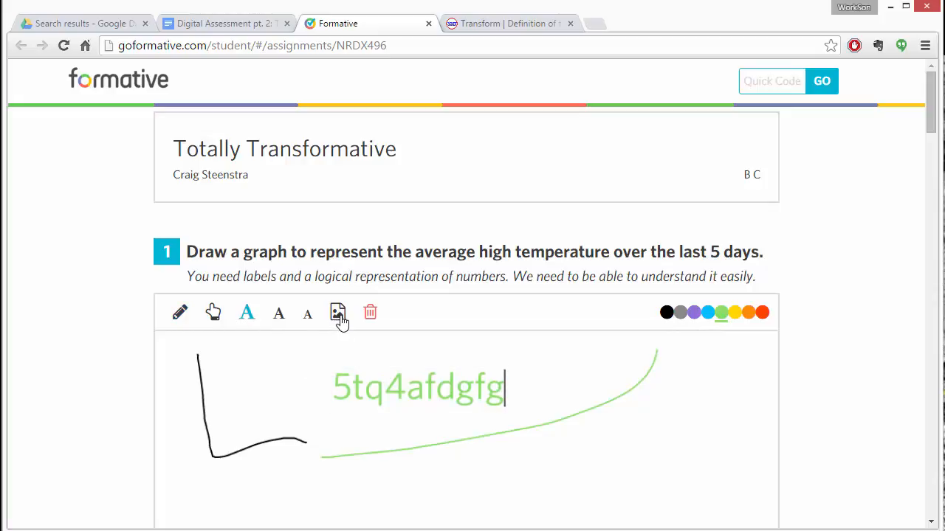
Insert the image "Me" from the Desktop into question 1's answer and move it down and to the right
{"action": "left_click", "coordinate": [338, 317]}
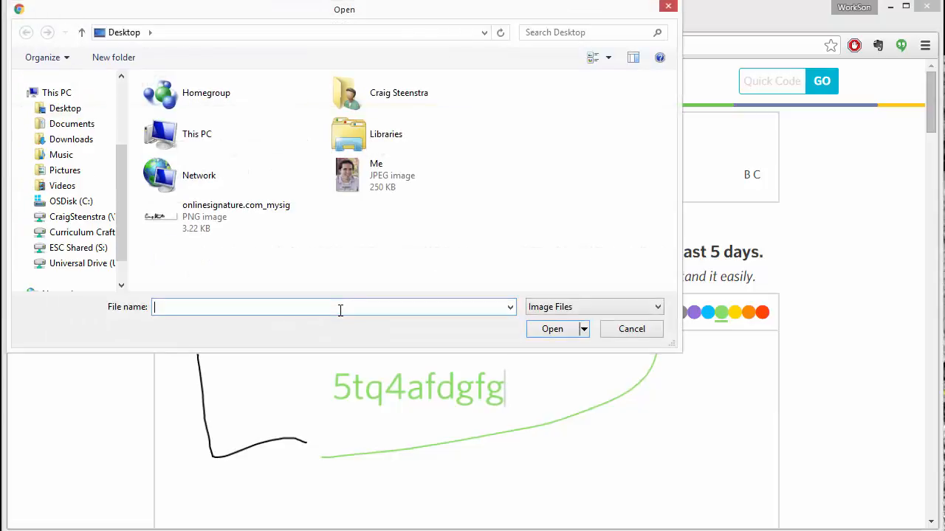
{"action": "left_click", "coordinate": [356, 175]}
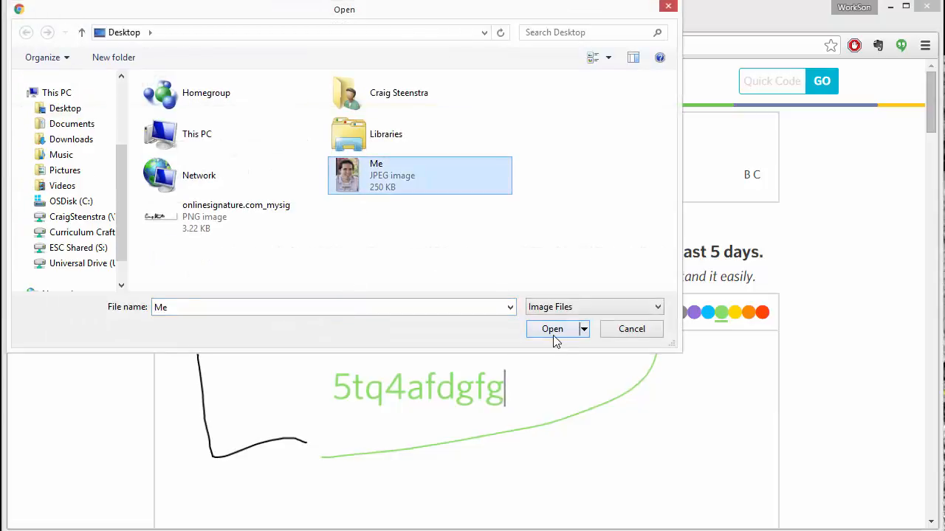
{"action": "left_click", "coordinate": [552, 330]}
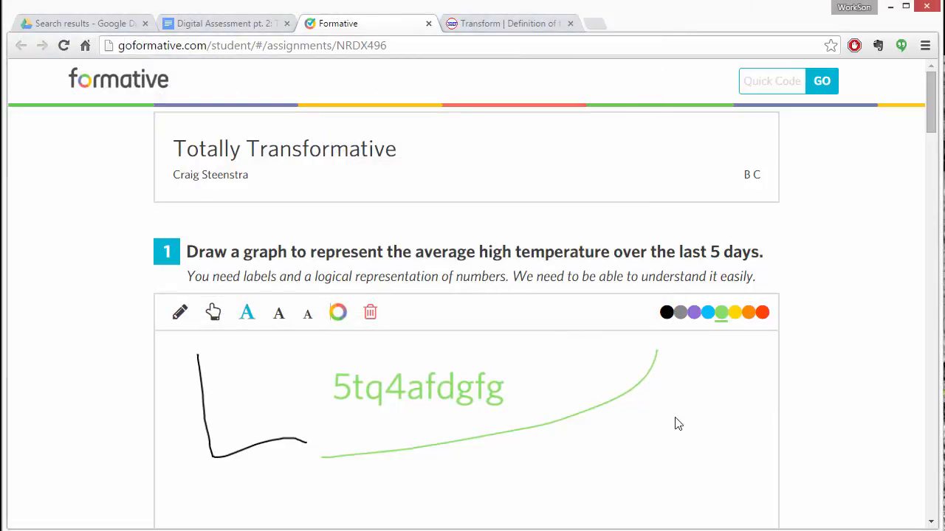
{"action": "scroll", "coordinate": [729, 397], "scroll_direction": "down", "scroll_amount": 1}
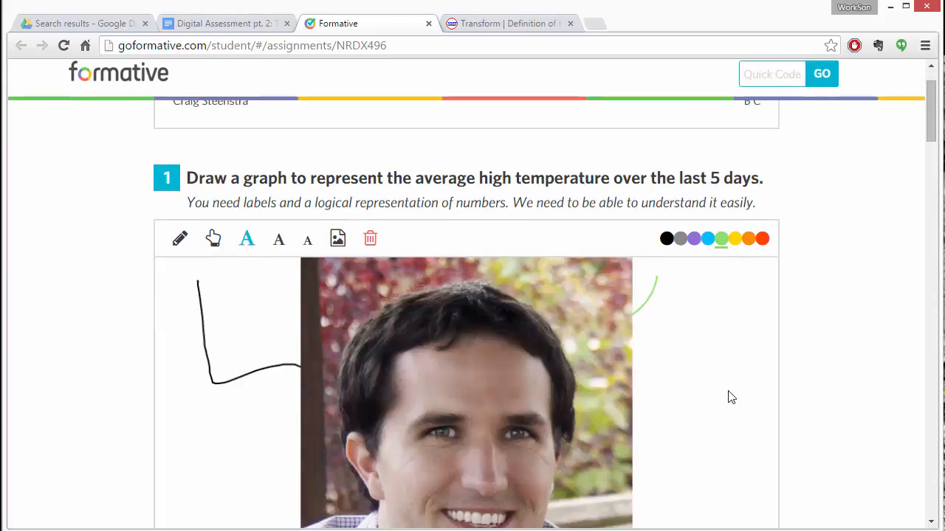
{"action": "left_click", "coordinate": [446, 413]}
{"action": "left_click_drag", "start_coordinate": [386, 323], "coordinate": [462, 376]}
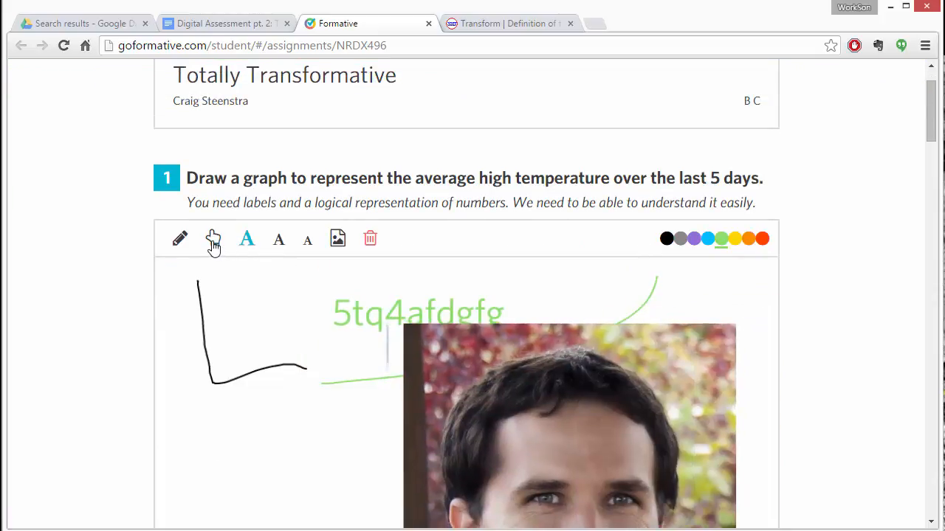
Select the black L-shaped line on question 1's canvas and delete it
{"action": "left_click", "coordinate": [212, 244]}
{"action": "left_click", "coordinate": [199, 313]}
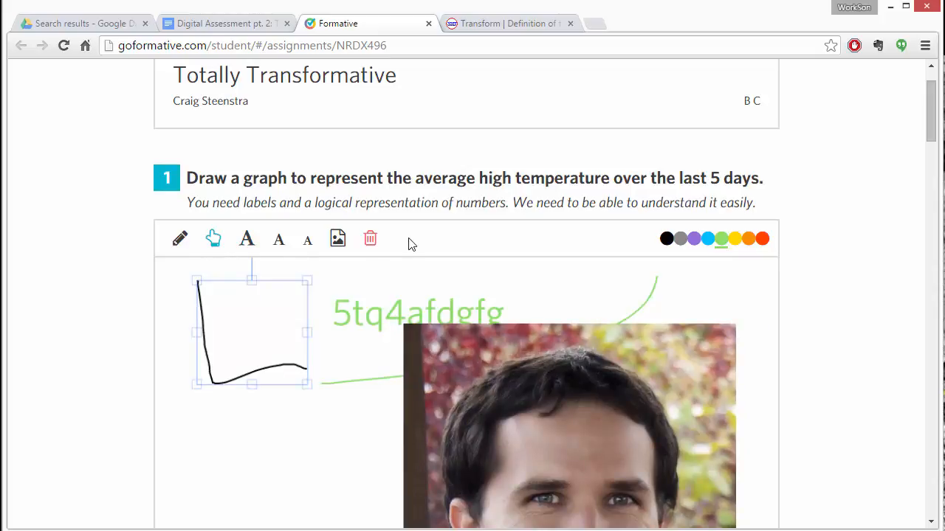
{"action": "left_click", "coordinate": [371, 244]}
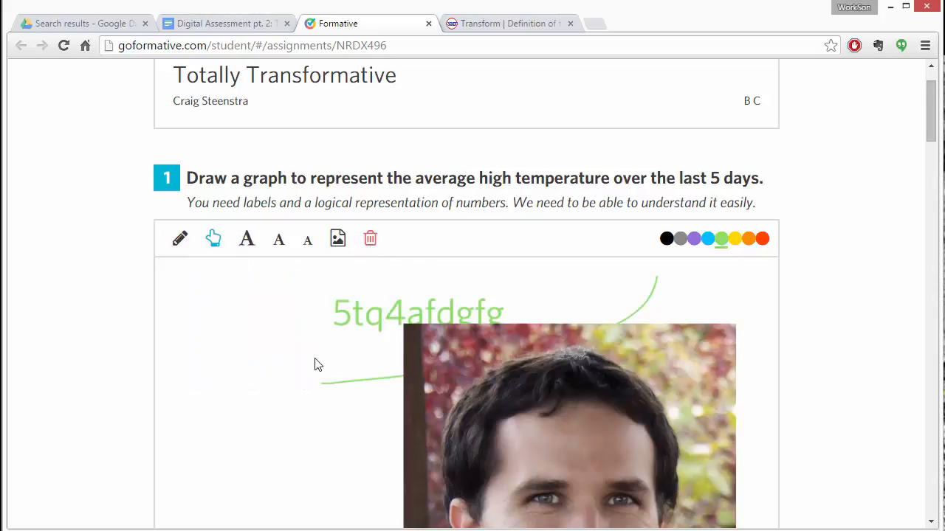
Look through questions 2 to 4 of the test and return to the passage in question 3
{"action": "scroll", "coordinate": [822, 369], "scroll_direction": "down", "scroll_amount": 5}
{"action": "scroll", "coordinate": [822, 373], "scroll_direction": "down", "scroll_amount": 4}
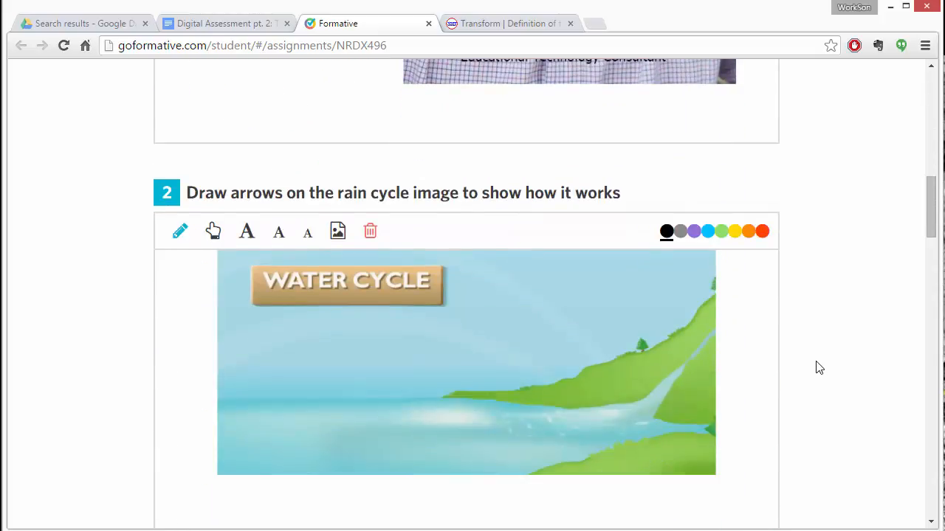
{"action": "scroll", "coordinate": [819, 368], "scroll_direction": "down", "scroll_amount": 10}
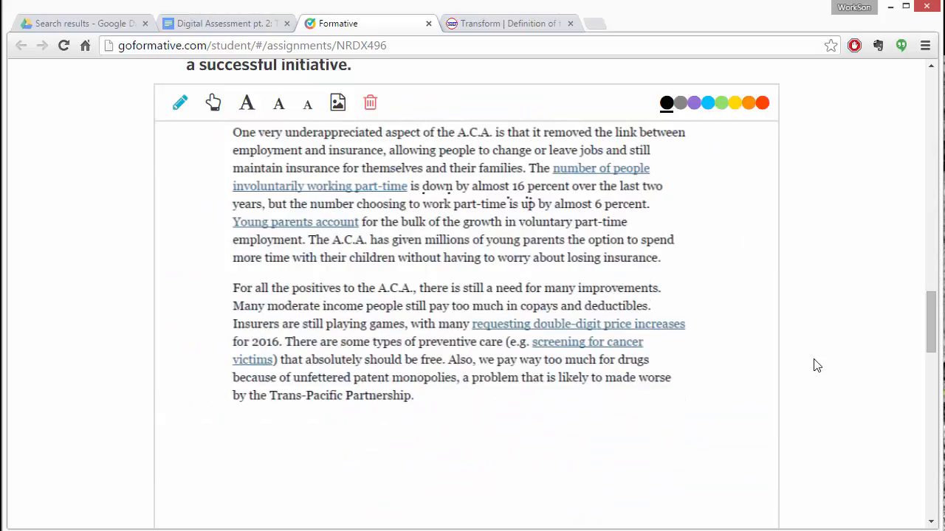
{"action": "scroll", "coordinate": [816, 366], "scroll_direction": "down", "scroll_amount": 12}
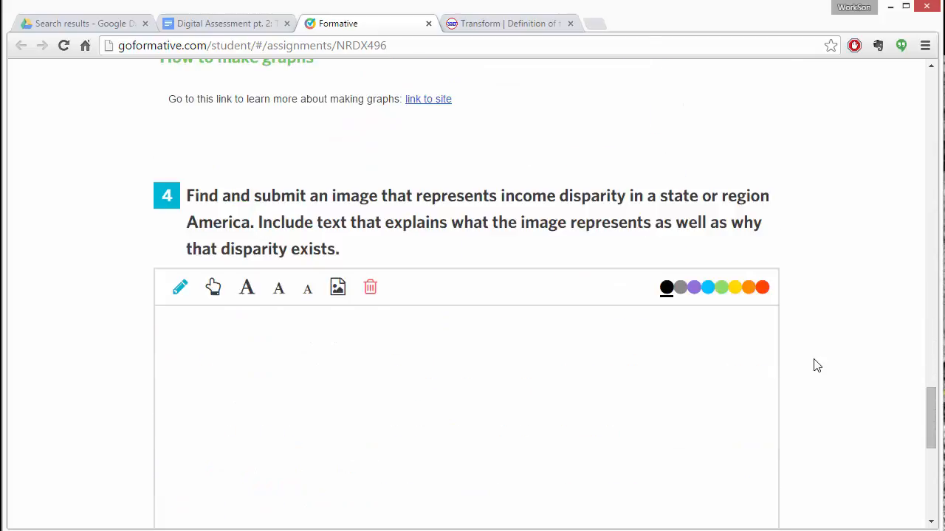
{"action": "scroll", "coordinate": [783, 391], "scroll_direction": "up", "scroll_amount": 8}
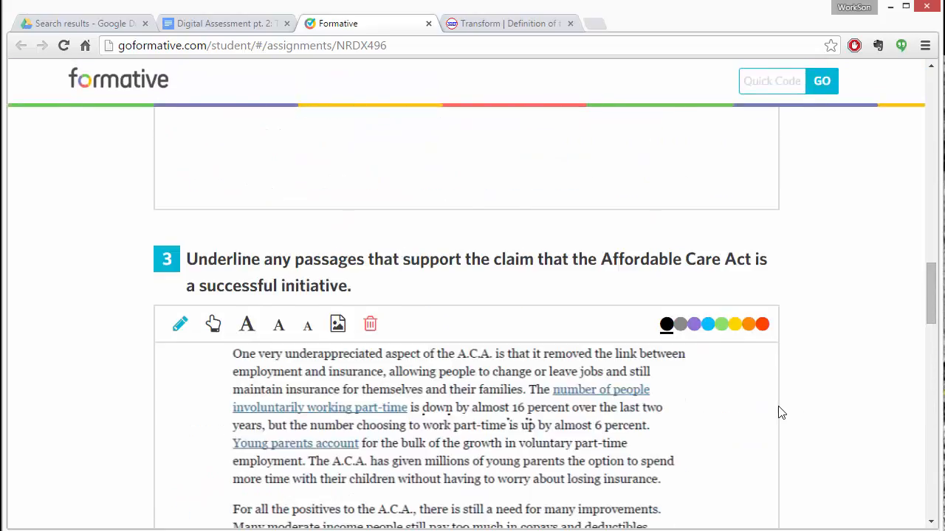
{"action": "scroll", "coordinate": [782, 401], "scroll_direction": "down", "scroll_amount": 2}
{"action": "scroll", "coordinate": [386, 228], "scroll_direction": "up", "scroll_amount": 2}
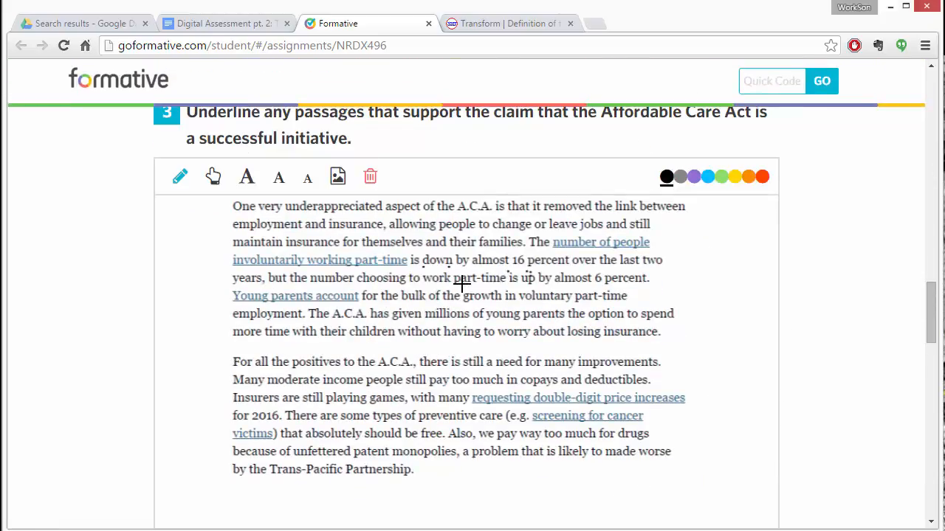
Underline the line starting "employment and insurance, allowing people" in question 3's passage with the black pencil
{"action": "scroll", "coordinate": [506, 283], "scroll_direction": "up", "scroll_amount": 1}
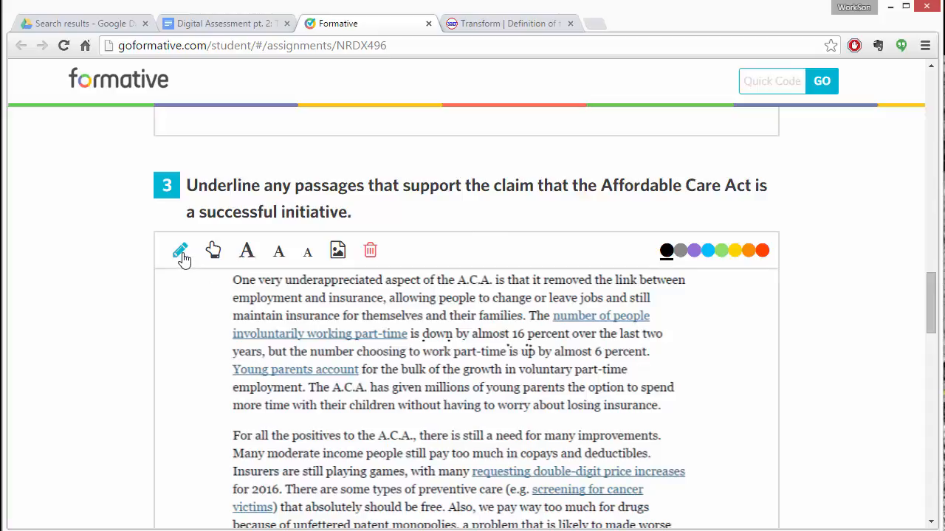
{"action": "left_click_drag", "start_coordinate": [226, 302], "coordinate": [633, 297]}
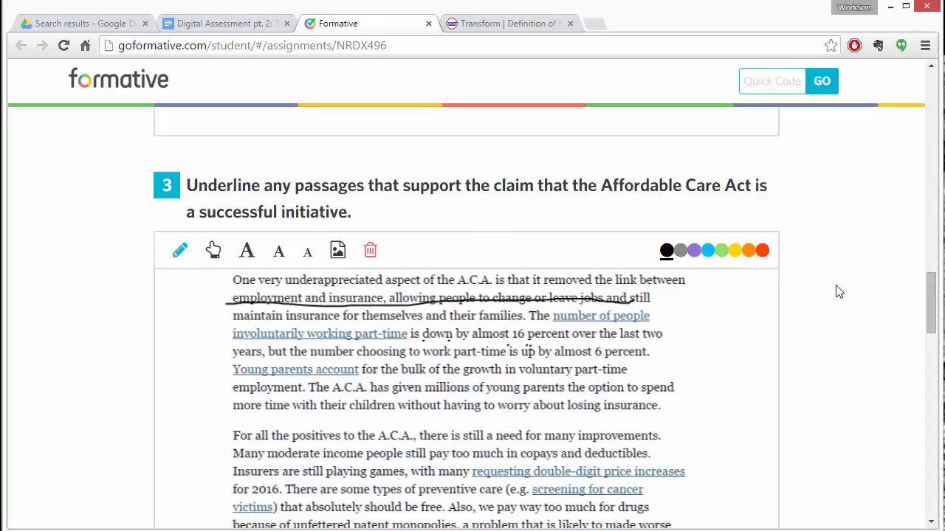
{"action": "scroll", "coordinate": [844, 293], "scroll_direction": "down", "scroll_amount": 1}
{"action": "scroll", "coordinate": [844, 293], "scroll_direction": "down", "scroll_amount": 10}
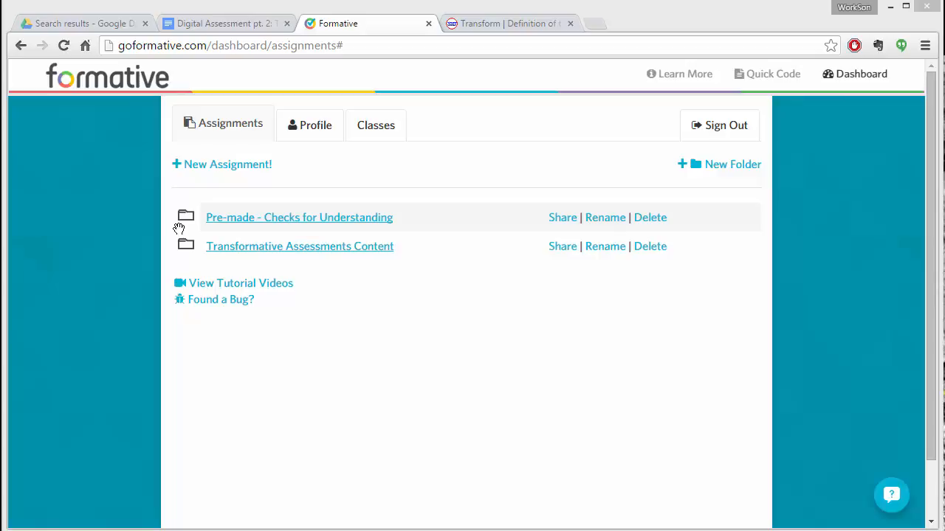
Open the "Pre-made - Checks for Understanding" folder among the assignments
{"action": "left_click", "coordinate": [184, 217]}
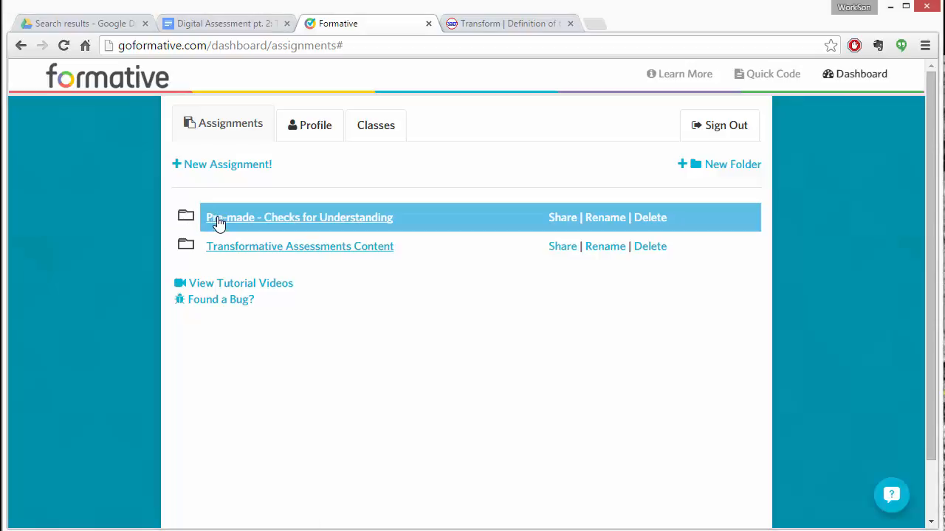
{"action": "left_click", "coordinate": [218, 222]}
{"action": "scroll", "coordinate": [284, 344], "scroll_direction": "down", "scroll_amount": 3}
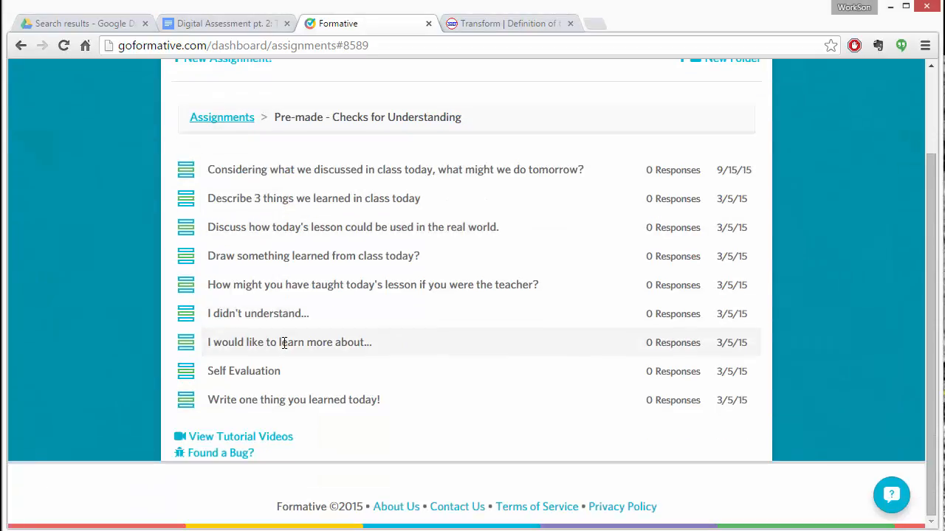
Expand the "I would like to learn more about..." assignment and review its options and class settings
{"action": "left_click", "coordinate": [222, 339]}
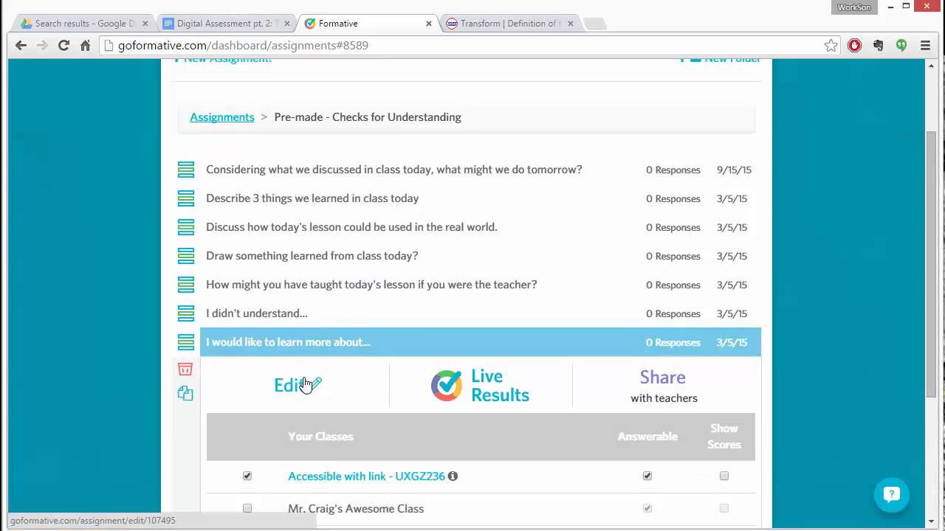
{"action": "scroll", "coordinate": [257, 390], "scroll_direction": "down", "scroll_amount": 1}
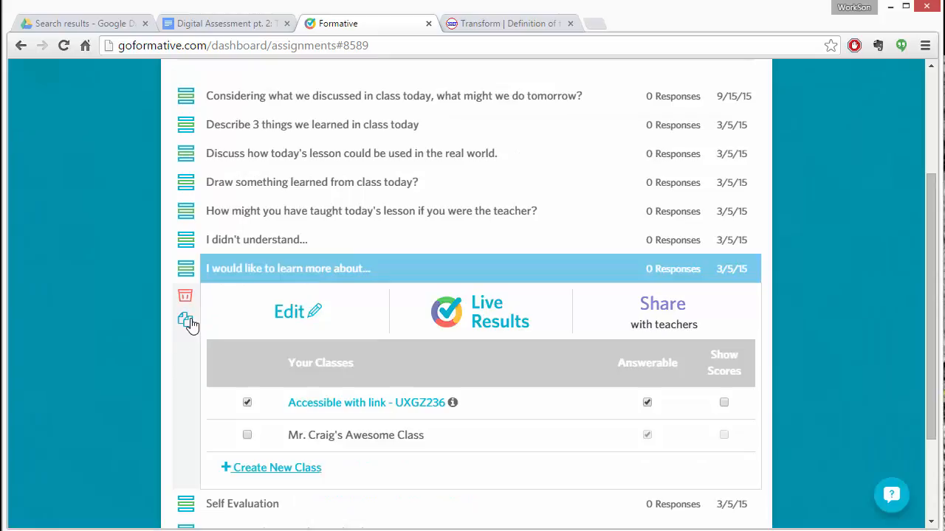
{"action": "scroll", "coordinate": [386, 312], "scroll_direction": "up", "scroll_amount": 3}
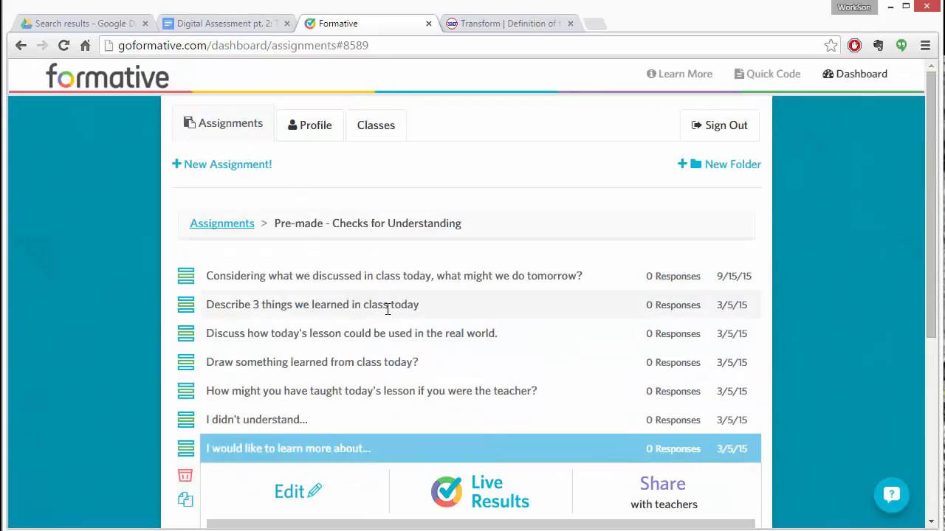
Leave the pre-made folder and expand the "Totally Transformative" assignment in the "Transformative Assessments Content" folder
{"action": "left_click", "coordinate": [188, 448]}
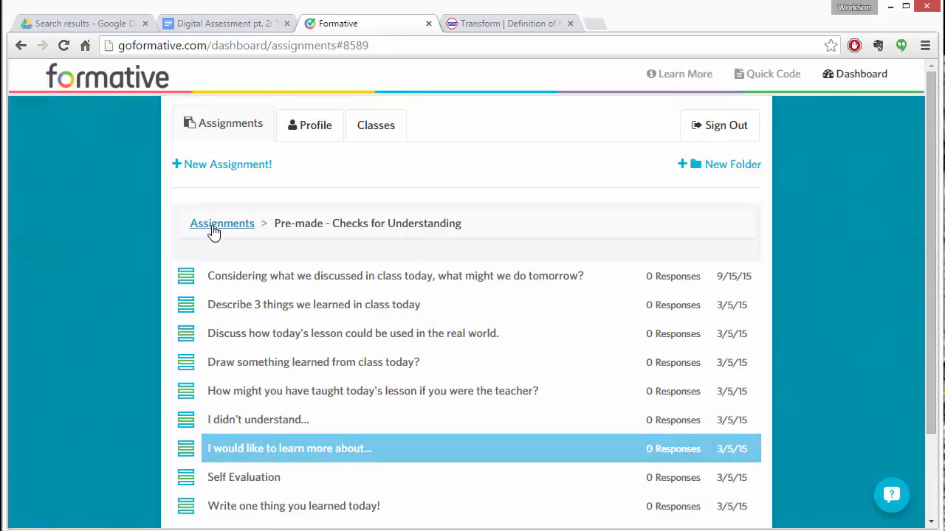
{"action": "left_click", "coordinate": [213, 224]}
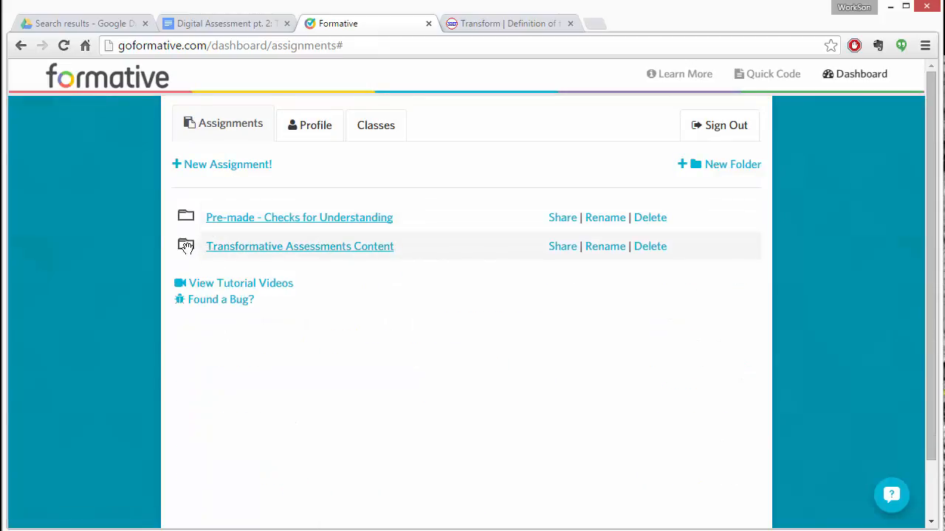
{"action": "left_click", "coordinate": [185, 246]}
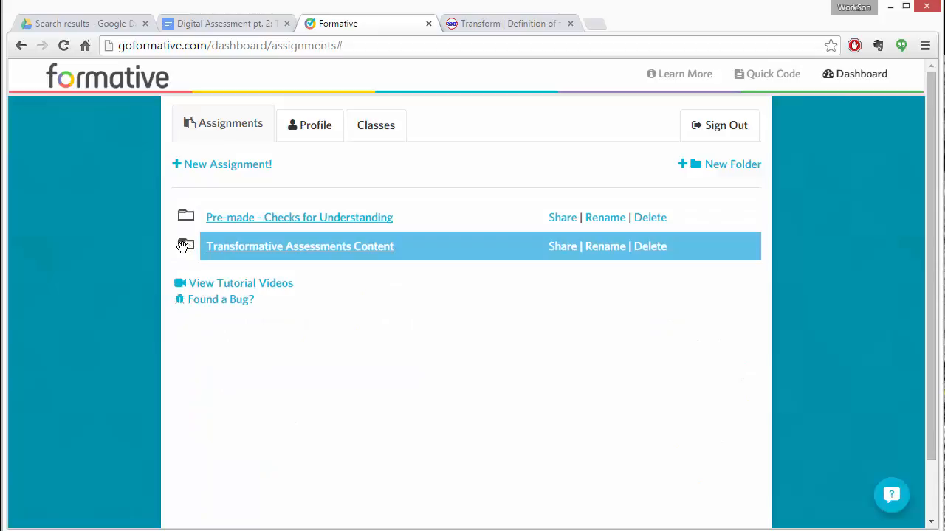
{"action": "left_click", "coordinate": [244, 247]}
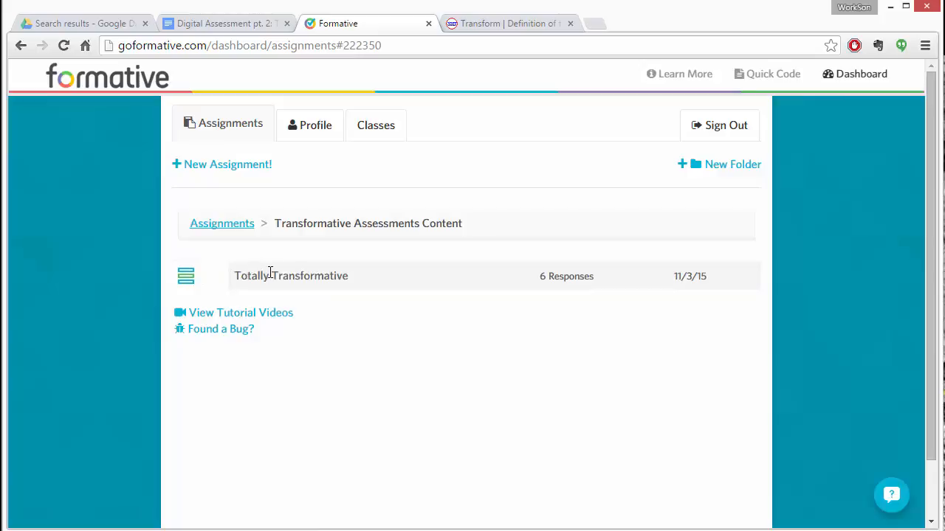
{"action": "left_click", "coordinate": [270, 273]}
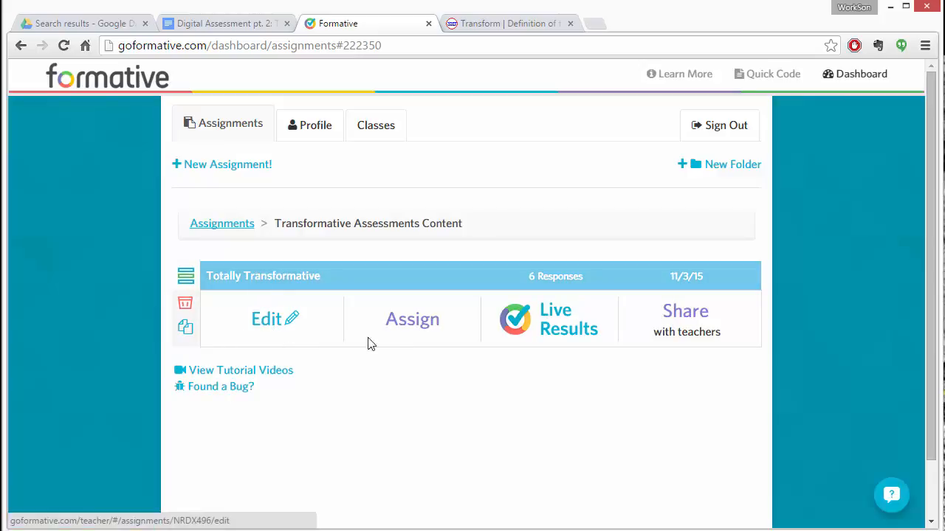
Open the assign settings of "Totally Transformative" and review its quick code and student link
{"action": "left_click", "coordinate": [411, 327]}
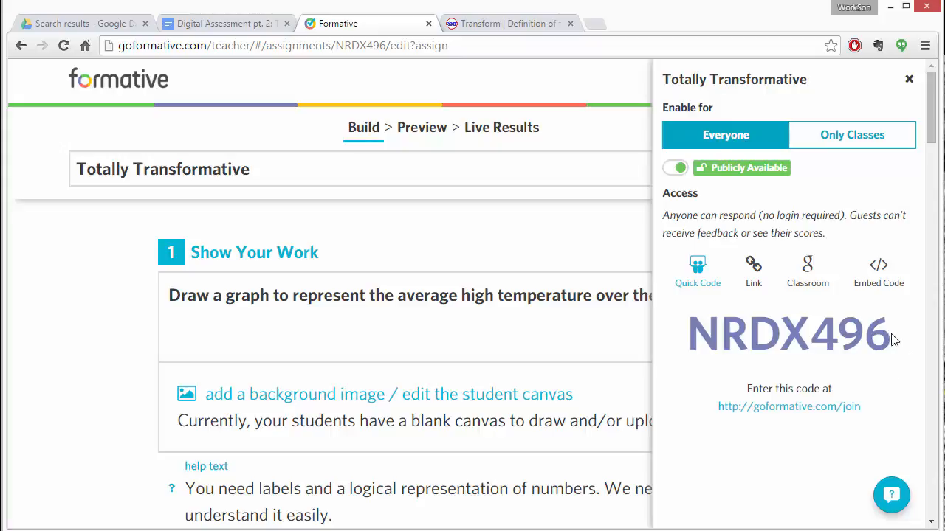
{"action": "left_click_drag", "start_coordinate": [892, 337], "coordinate": [695, 344]}
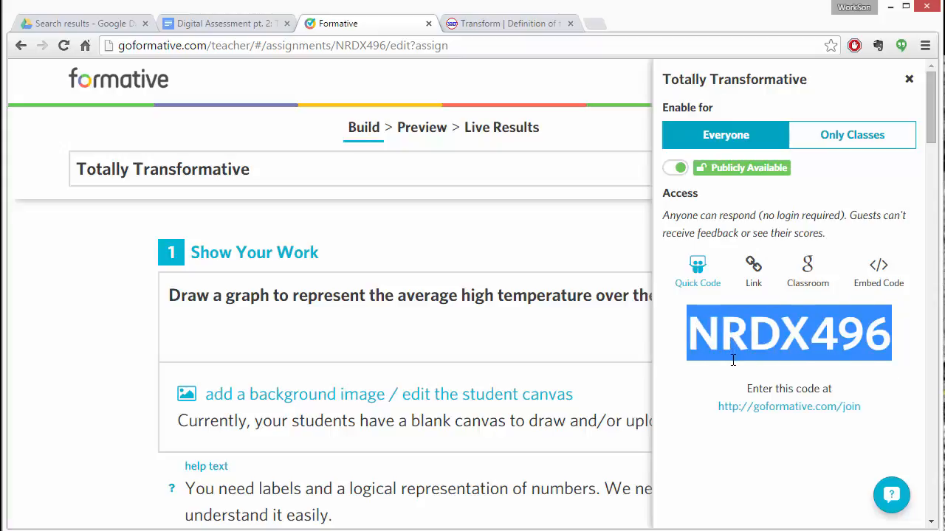
{"action": "left_click", "coordinate": [756, 278]}
{"action": "left_click", "coordinate": [745, 319]}
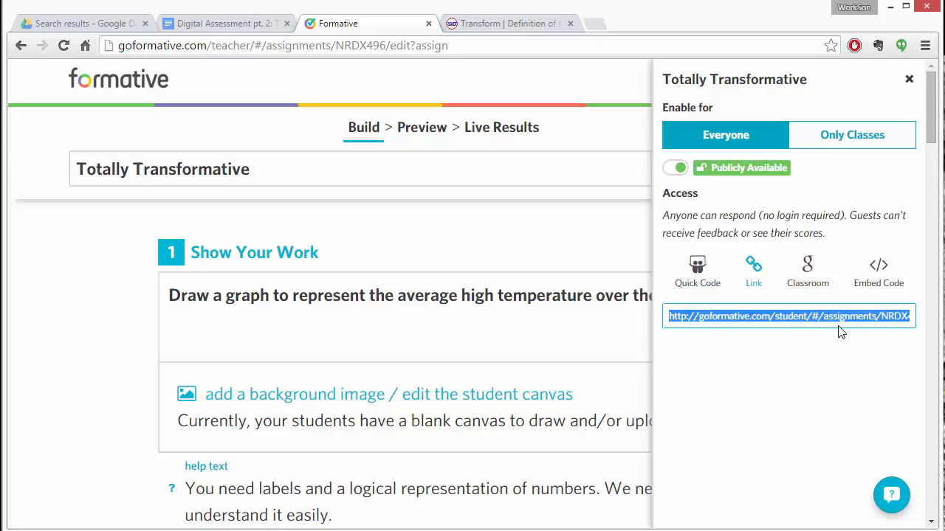
Restrict the assignment to Only Classes, enable it for the teacher's listed class, and close the assign settings
{"action": "left_click", "coordinate": [847, 140]}
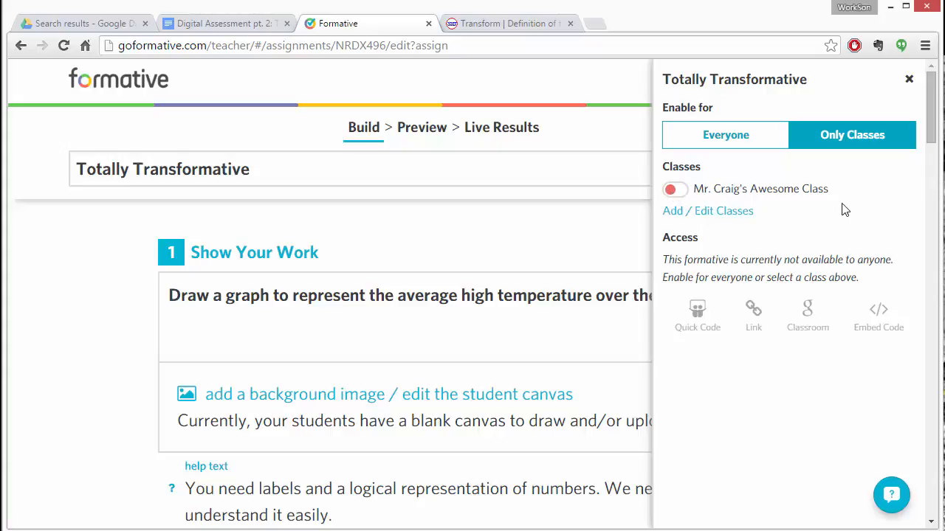
{"action": "left_click", "coordinate": [671, 192]}
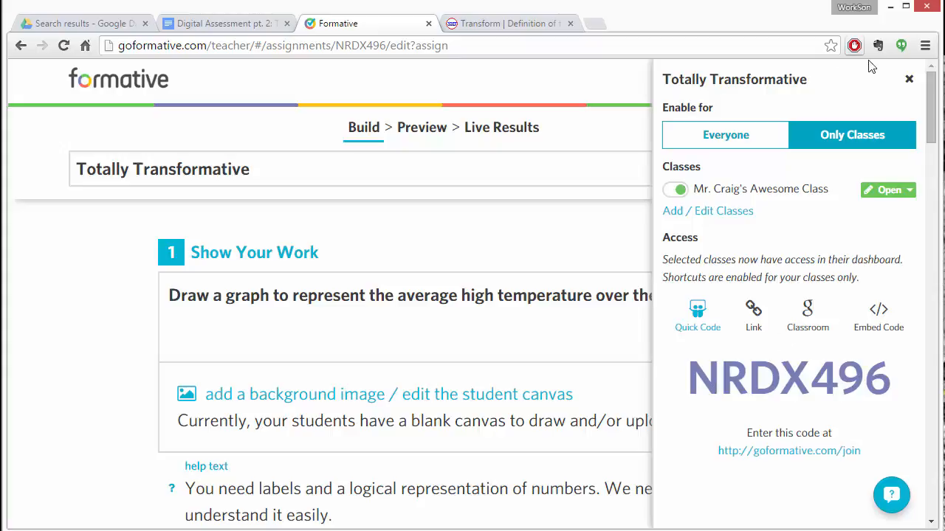
{"action": "left_click", "coordinate": [910, 81]}
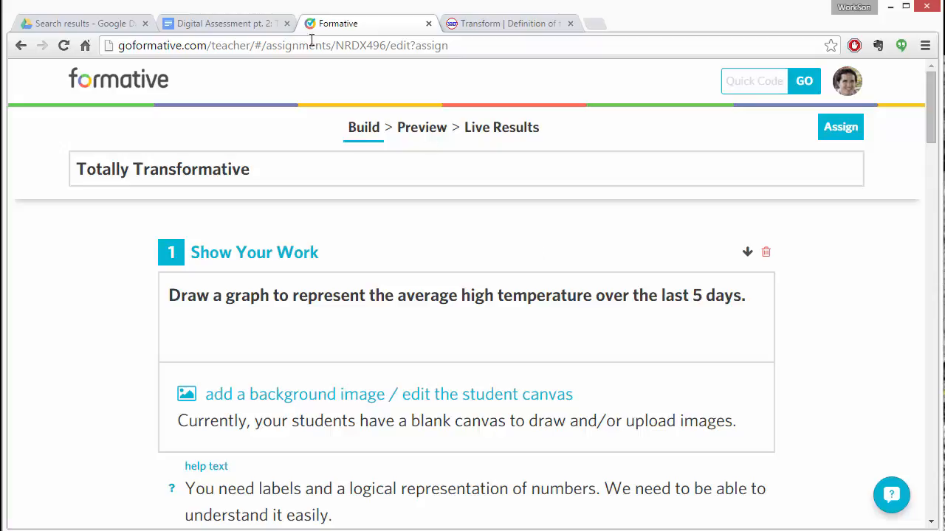
Switch to the course document and highlight "Incorporate peer and self assessment" under "Strategies for Enhancing Assessment w/ Formative"
{"action": "left_click", "coordinate": [215, 24]}
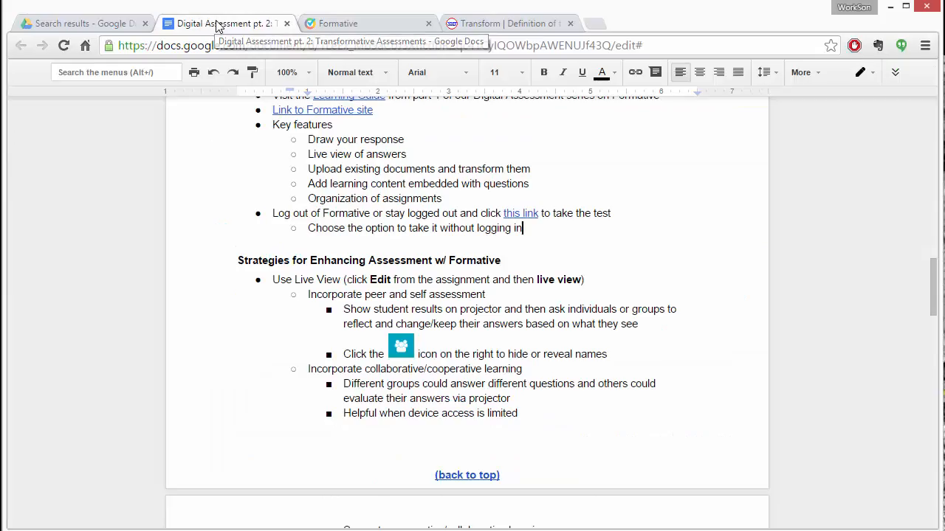
{"action": "scroll", "coordinate": [490, 230], "scroll_direction": "down", "scroll_amount": 1}
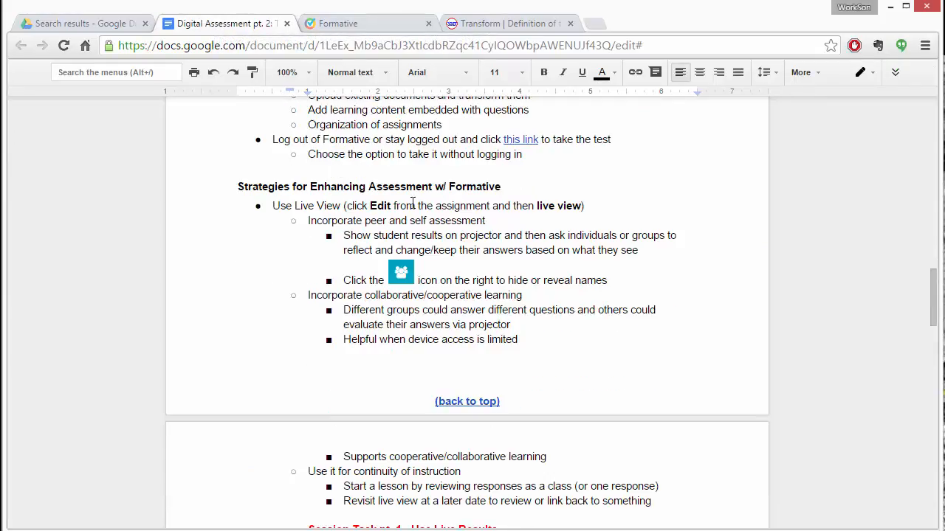
{"action": "left_click", "coordinate": [396, 187]}
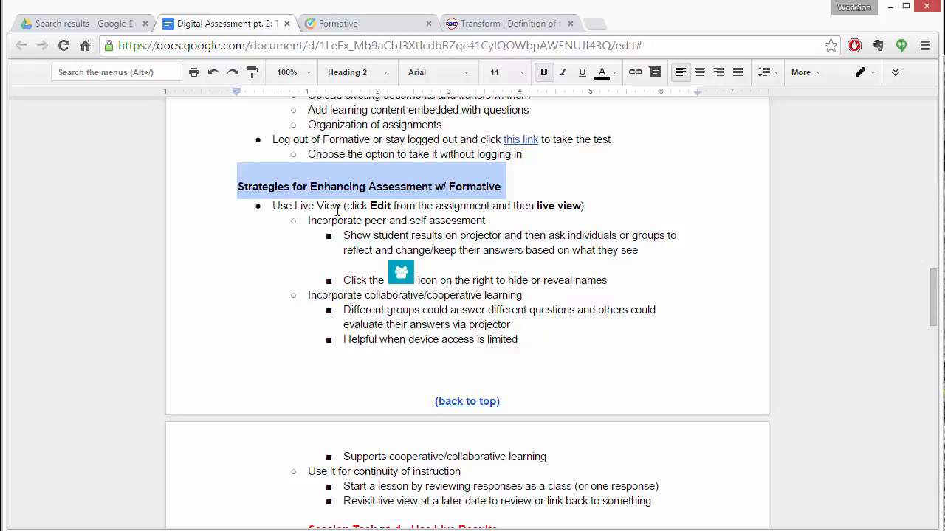
{"action": "left_click_drag", "start_coordinate": [498, 220], "coordinate": [308, 222]}
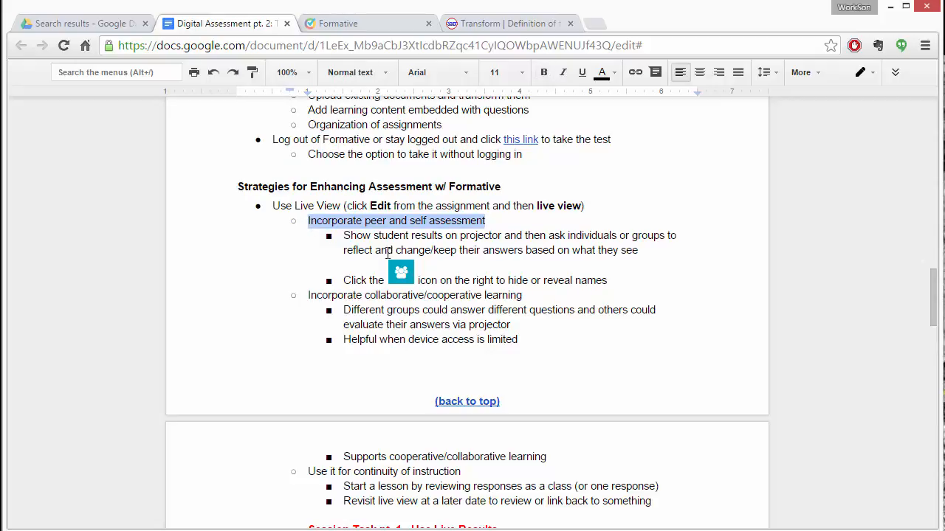
Return to Formative and view the live results for question 1 of "Totally Transformative"
{"action": "left_click", "coordinate": [359, 26]}
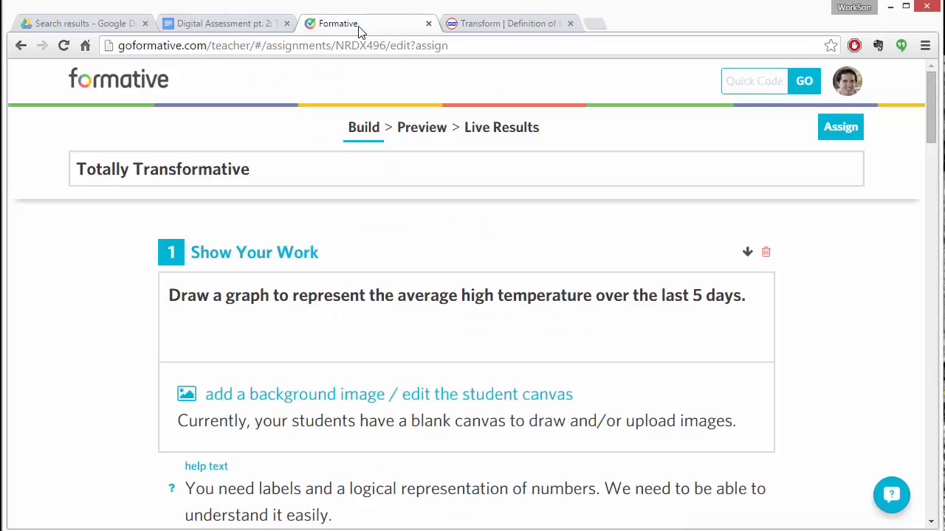
{"action": "left_click", "coordinate": [493, 132]}
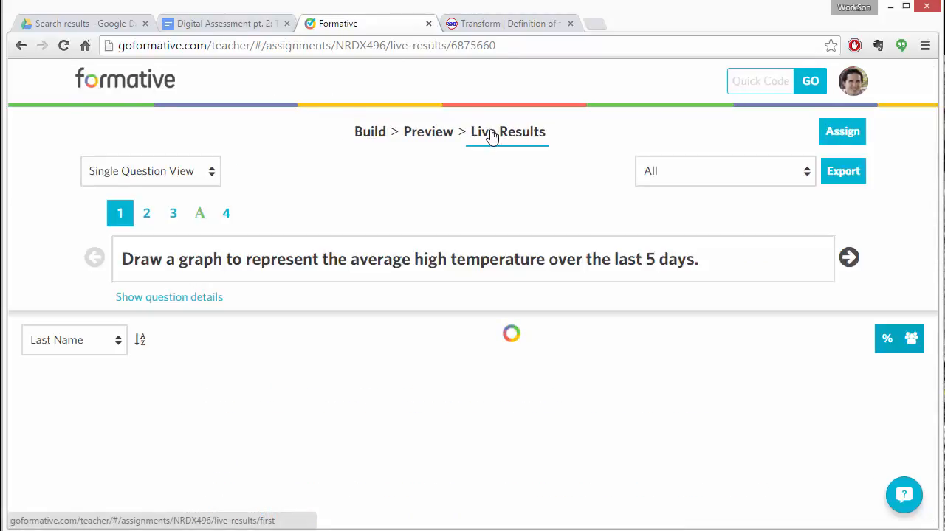
{"action": "scroll", "coordinate": [538, 220], "scroll_direction": "down", "scroll_amount": 1}
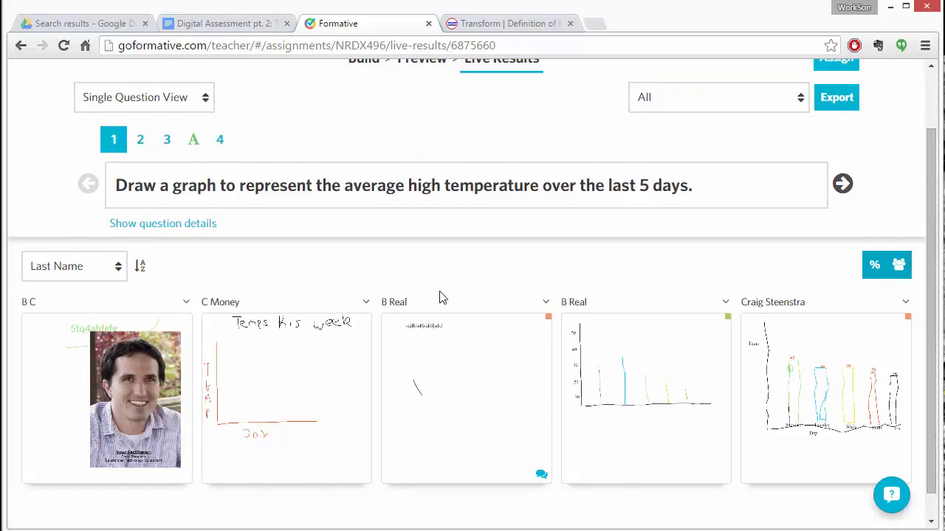
{"action": "scroll", "coordinate": [440, 299], "scroll_direction": "down", "scroll_amount": 1}
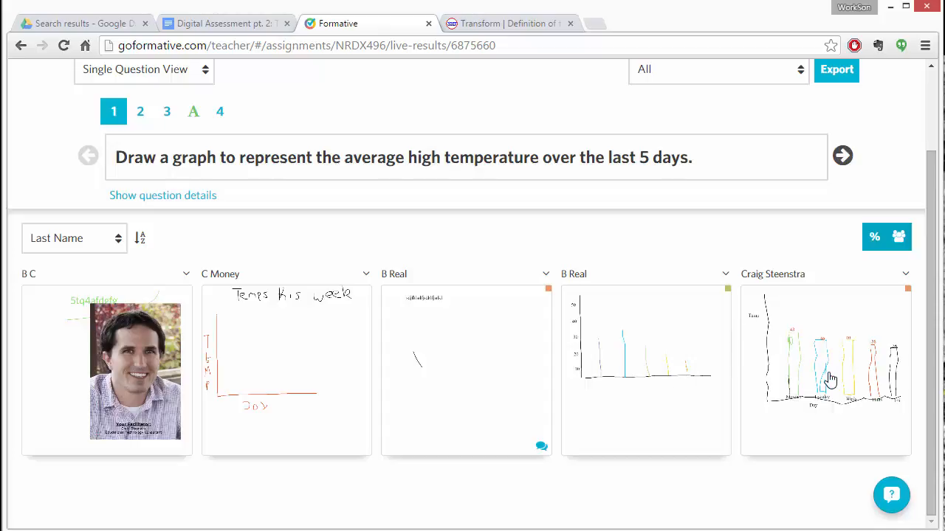
Set the score of the multicoloured bar graph response to question 1 to 2
{"action": "mouse_move", "coordinate": [827, 384]}
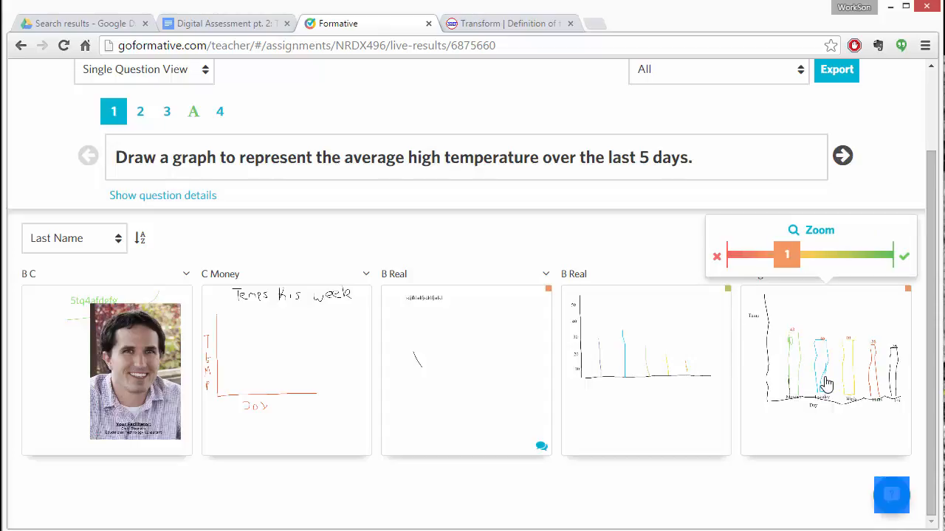
{"action": "right_click", "coordinate": [827, 384]}
{"action": "key", "text": "Escape"}
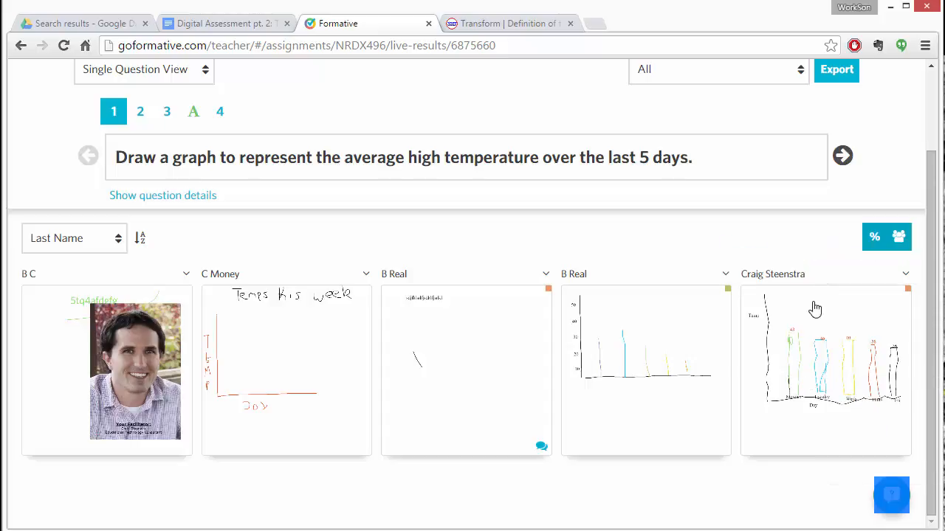
{"action": "mouse_move", "coordinate": [810, 353]}
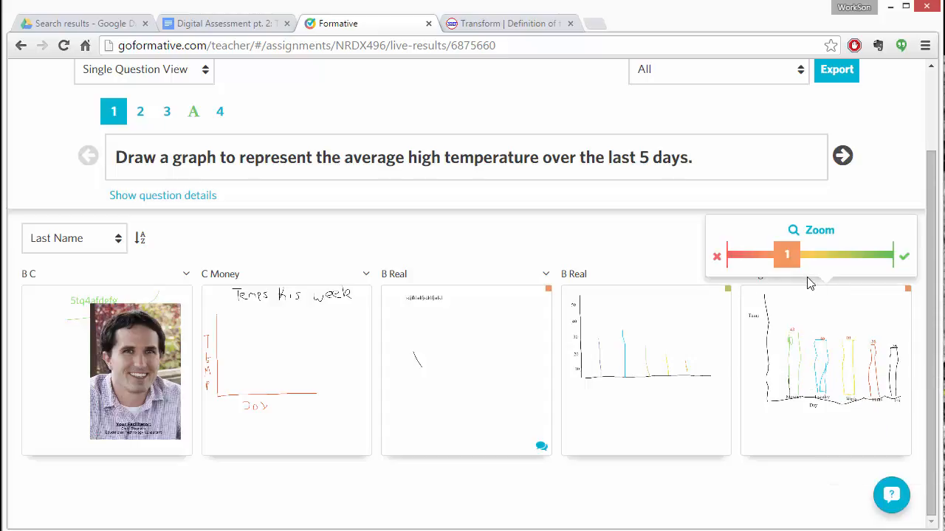
{"action": "left_click_drag", "start_coordinate": [791, 268], "coordinate": [829, 271]}
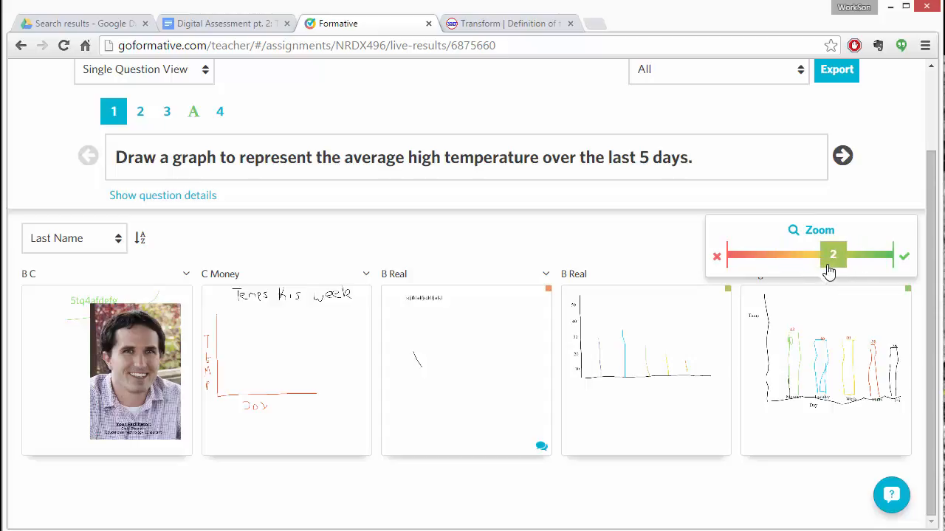
Zoom in on the multicoloured bar graph response, look over the drawing, and close the enlarged view
{"action": "left_click", "coordinate": [809, 234]}
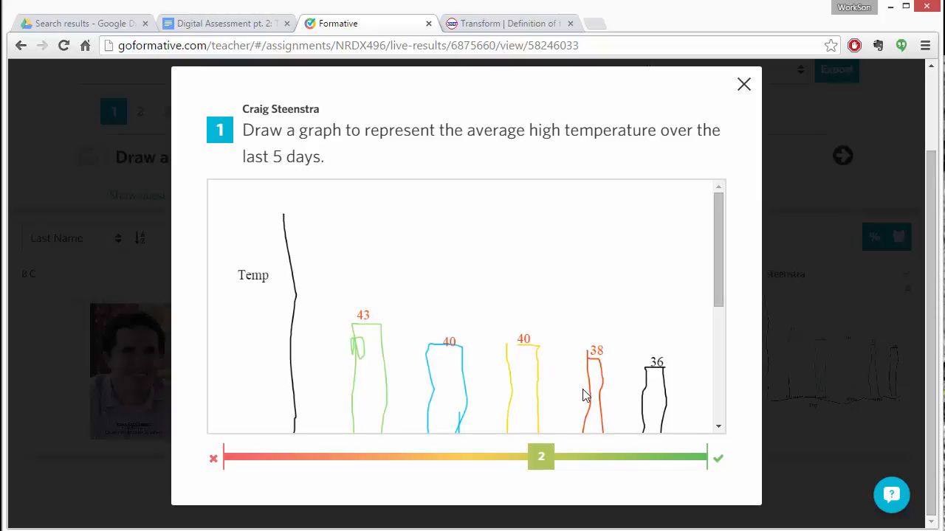
{"action": "scroll", "coordinate": [566, 353], "scroll_direction": "down", "scroll_amount": 3}
{"action": "scroll", "coordinate": [569, 351], "scroll_direction": "up", "scroll_amount": 2}
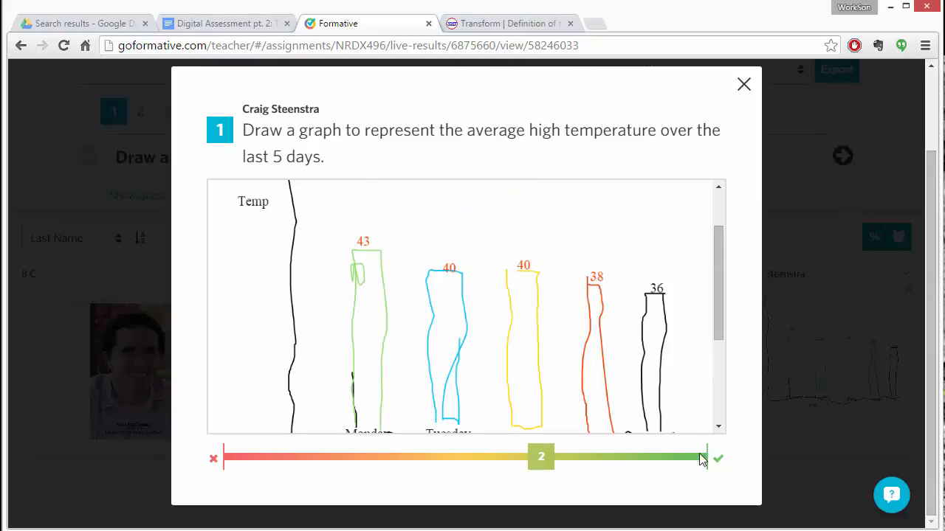
{"action": "left_click", "coordinate": [744, 87]}
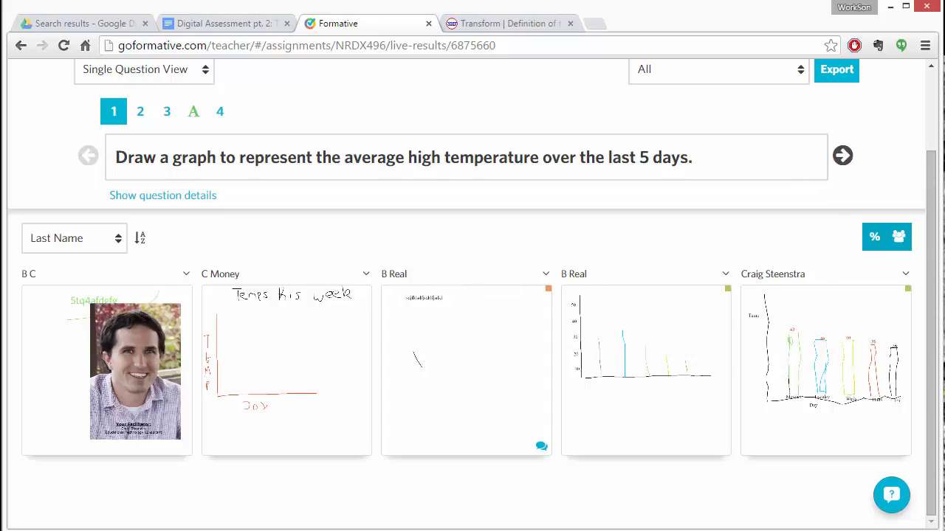
Hide the student names above the question 1 responses and reveal them again
{"action": "left_click", "coordinate": [902, 248]}
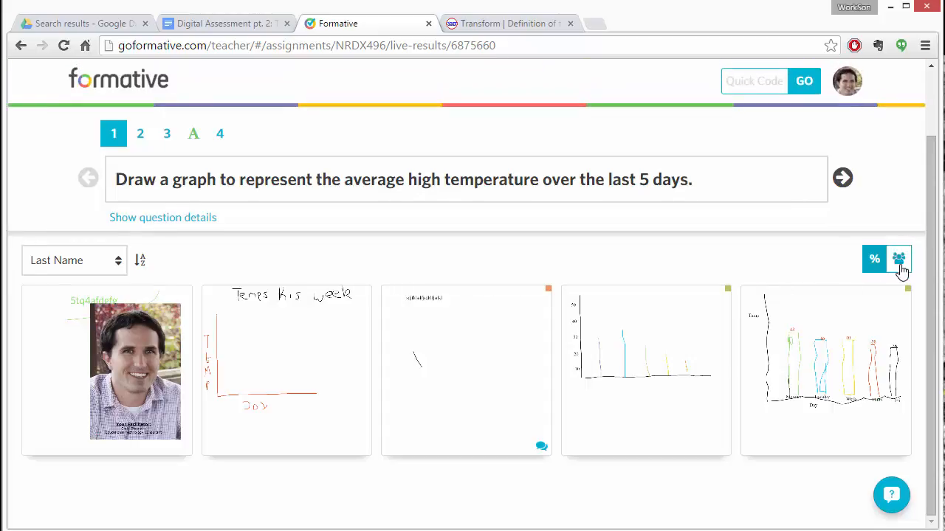
{"action": "left_click", "coordinate": [899, 262]}
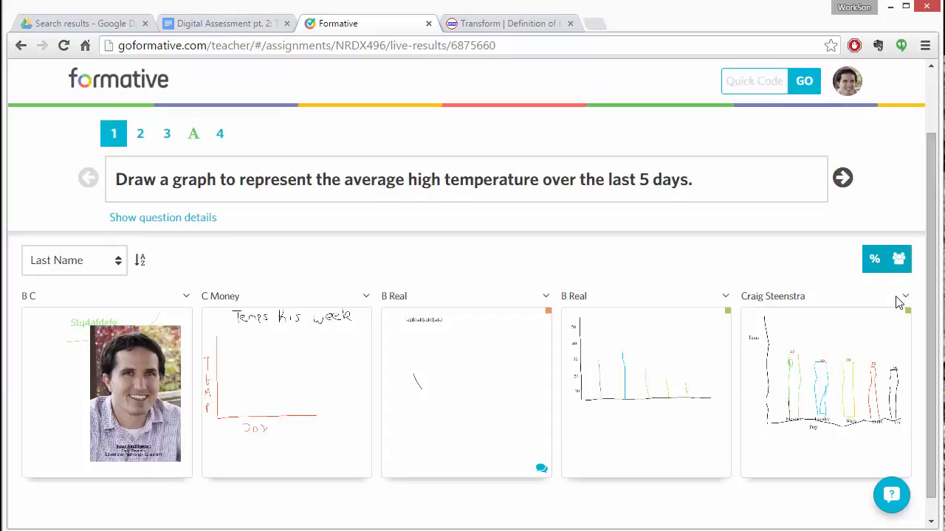
{"action": "mouse_move", "coordinate": [687, 363]}
Switch to the course document and highlight the collaborative/cooperative learning strategy and its point about different groups answering different questions
{"action": "left_click", "coordinate": [223, 23]}
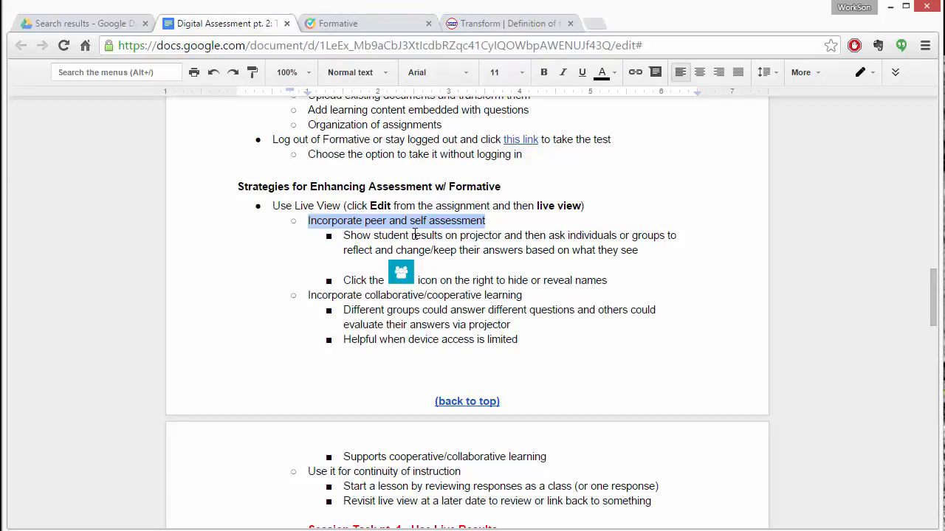
{"action": "triple_click", "coordinate": [473, 241]}
{"action": "double_click", "coordinate": [474, 240]}
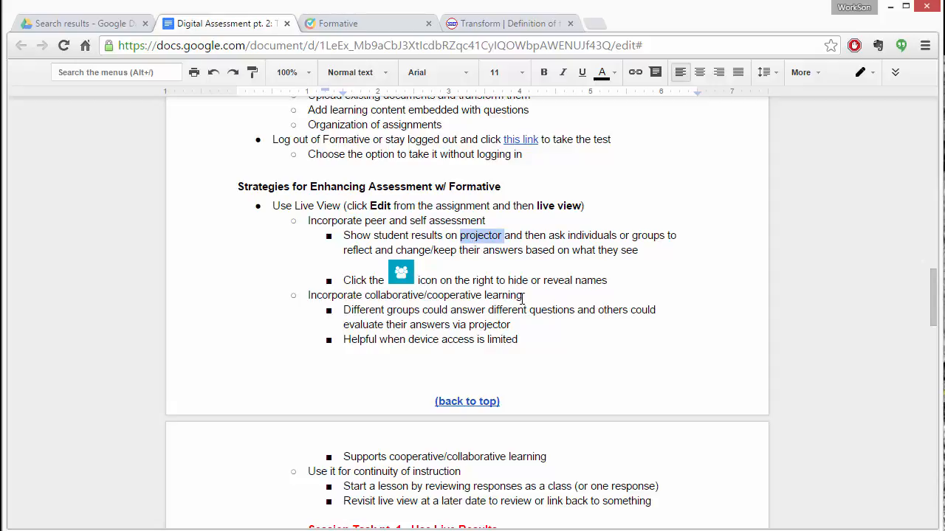
{"action": "left_click_drag", "start_coordinate": [523, 296], "coordinate": [308, 294]}
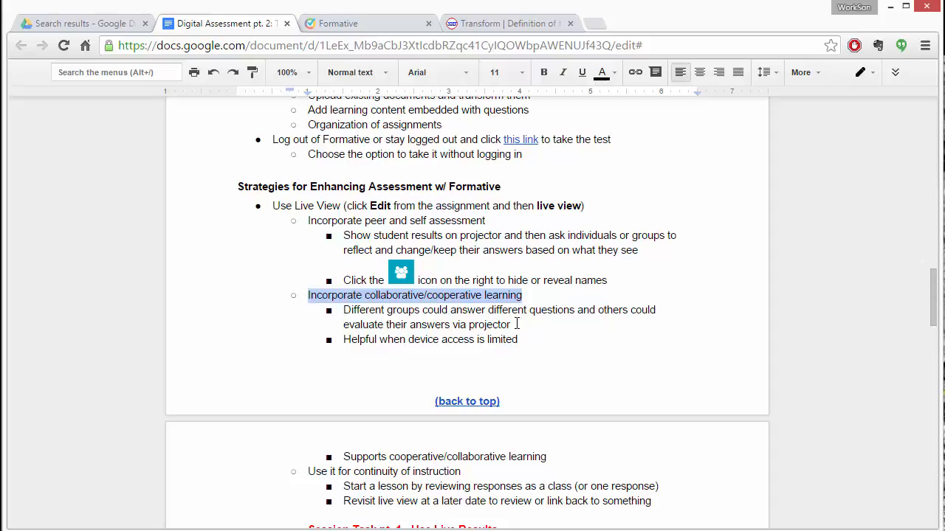
{"action": "left_click_drag", "start_coordinate": [511, 325], "coordinate": [340, 310]}
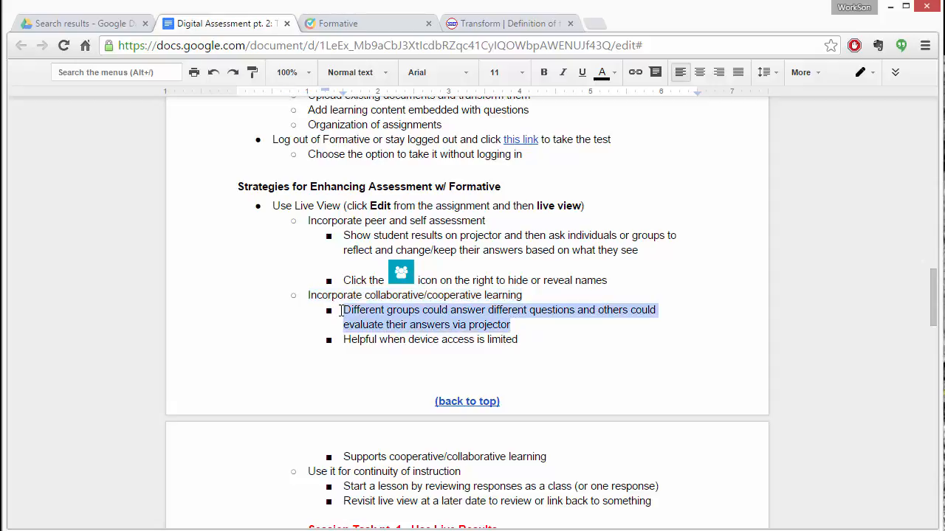
Return to Formative's live results, view the responses to question 2, and go back to question 1
{"action": "left_click", "coordinate": [354, 25]}
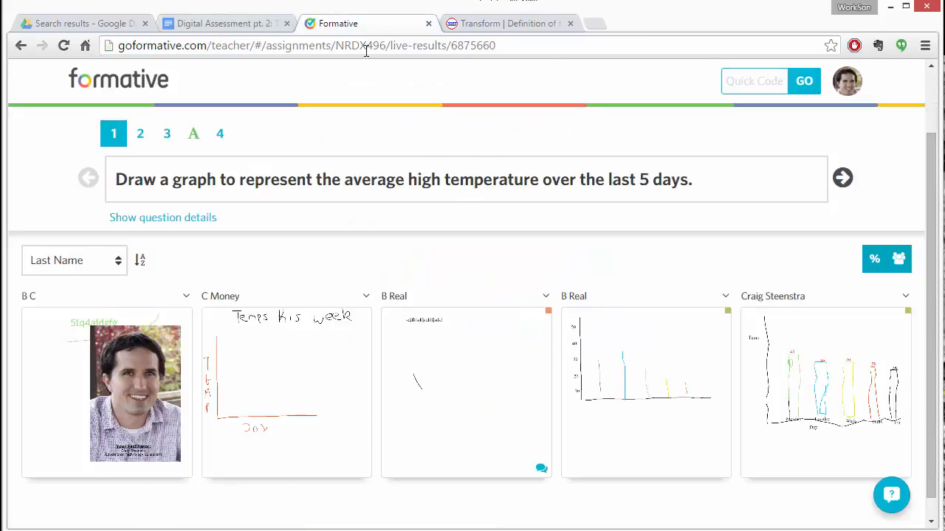
{"action": "left_click", "coordinate": [141, 138]}
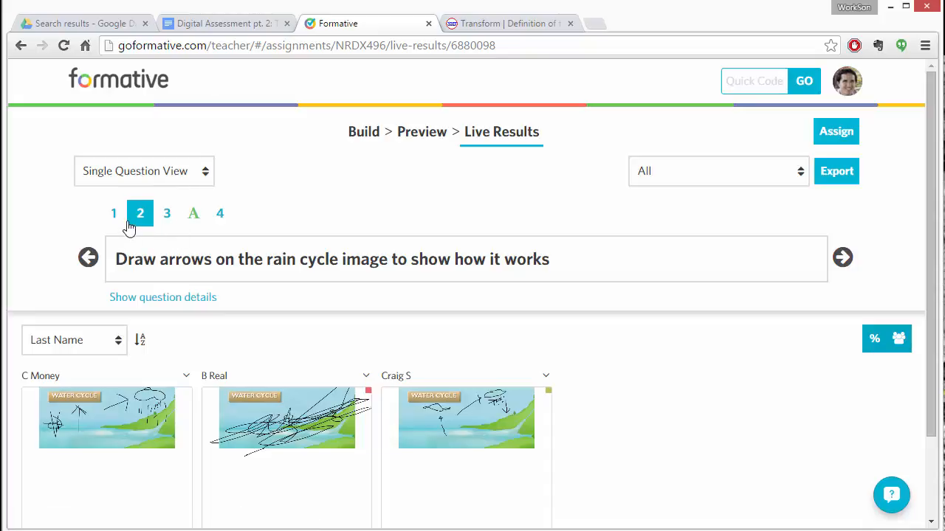
{"action": "left_click", "coordinate": [121, 214]}
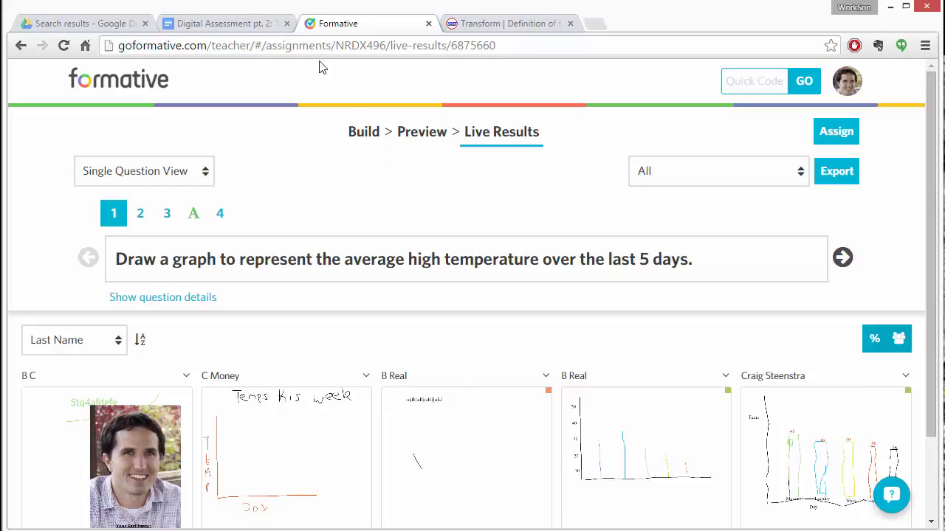
Switch to the course document and highlight the continuity of instruction strategy and its points on reviewing responses and revisiting live view
{"action": "left_click", "coordinate": [201, 28]}
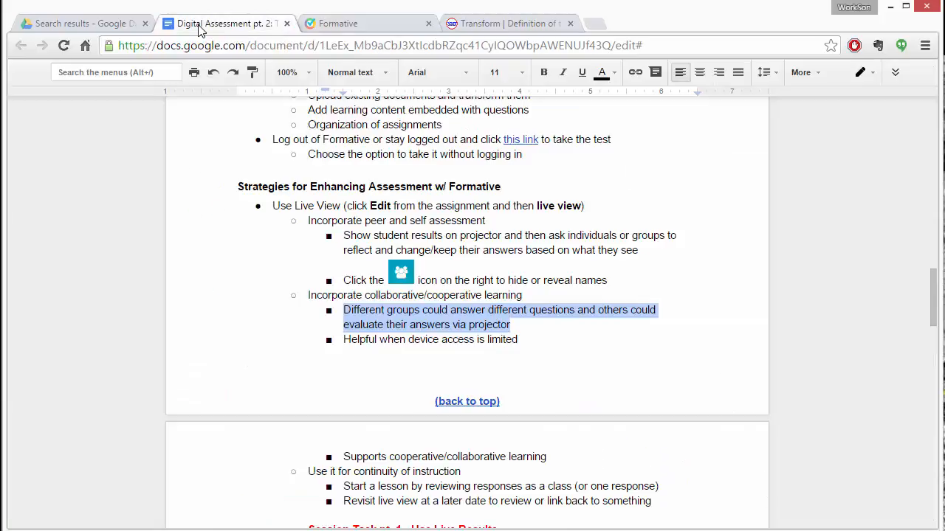
{"action": "left_click", "coordinate": [597, 337]}
{"action": "scroll", "coordinate": [597, 337], "scroll_direction": "down", "scroll_amount": 1}
{"action": "scroll", "coordinate": [597, 337], "scroll_direction": "down", "scroll_amount": 1}
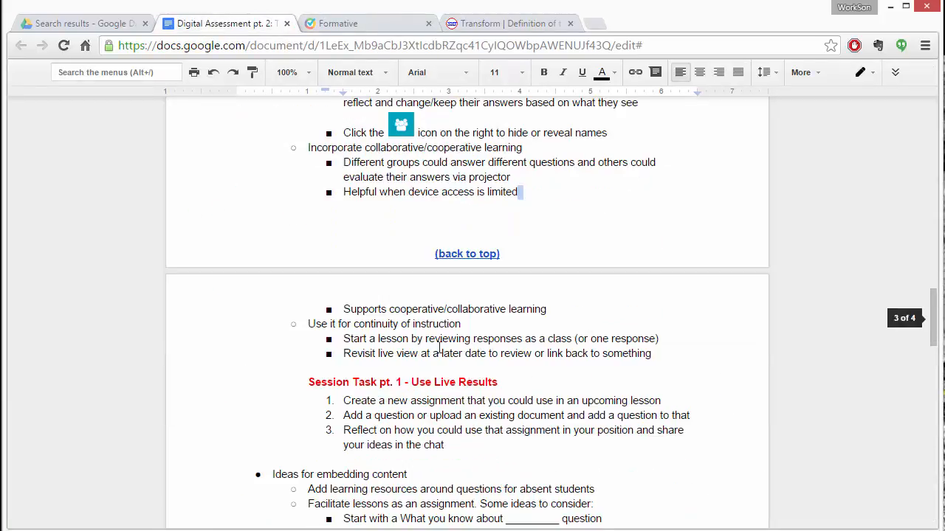
{"action": "left_click", "coordinate": [461, 323]}
{"action": "left_click_drag", "start_coordinate": [462, 323], "coordinate": [310, 324]}
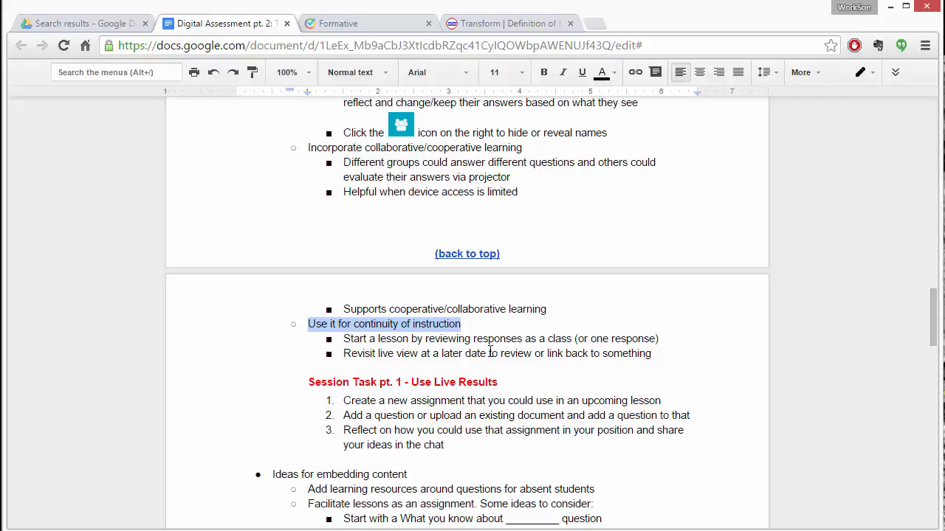
{"action": "triple_click", "coordinate": [442, 338]}
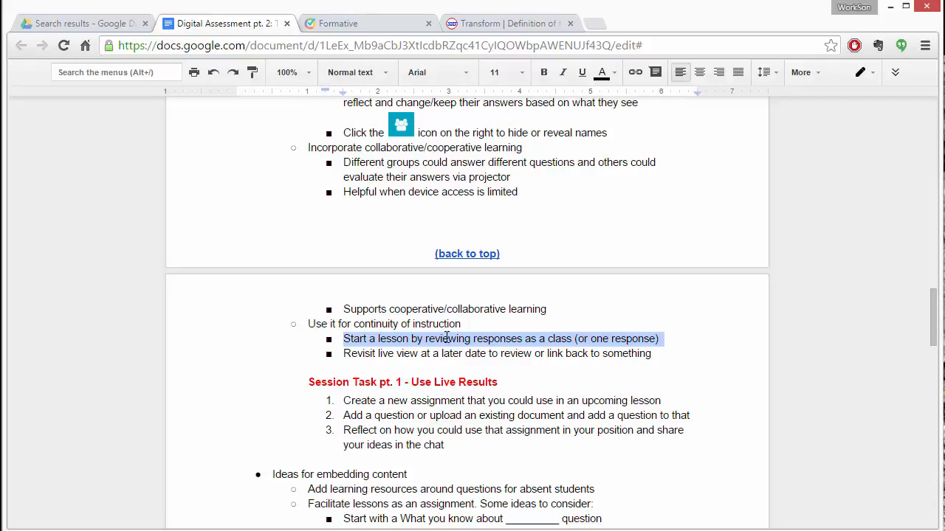
{"action": "double_click", "coordinate": [471, 354]}
{"action": "triple_click", "coordinate": [471, 354]}
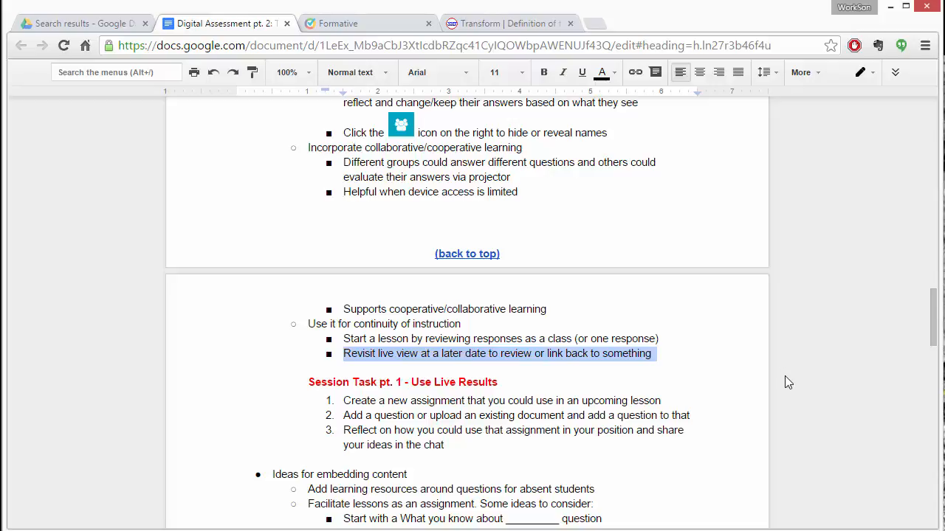
Highlight the Session Task pt. 1 - Use Live Results section, followed by each of its three numbered tasks
{"action": "scroll", "coordinate": [783, 378], "scroll_direction": "down", "scroll_amount": 1}
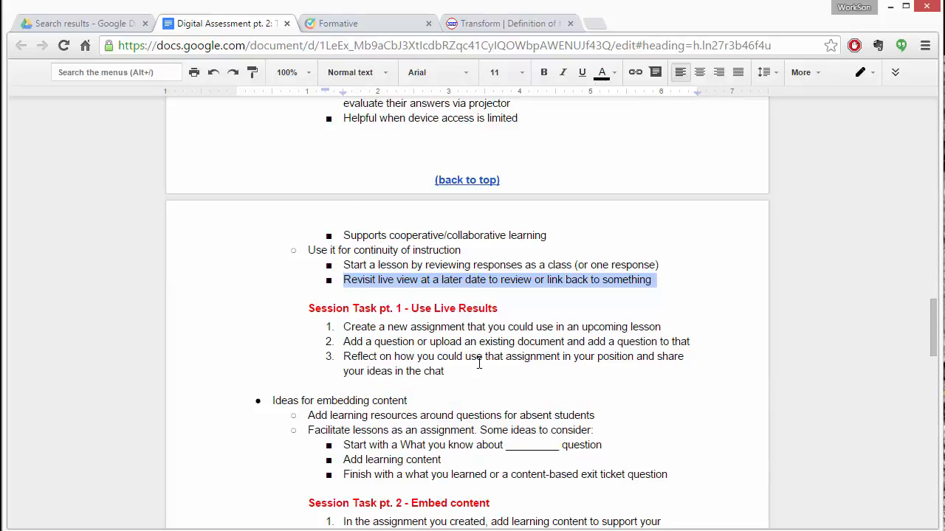
{"action": "left_click_drag", "start_coordinate": [443, 371], "coordinate": [271, 302]}
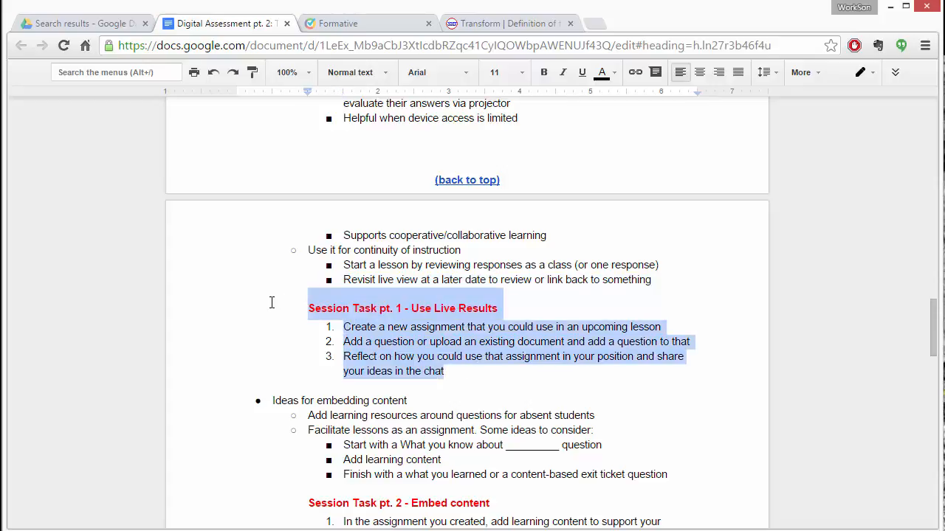
{"action": "triple_click", "coordinate": [480, 329]}
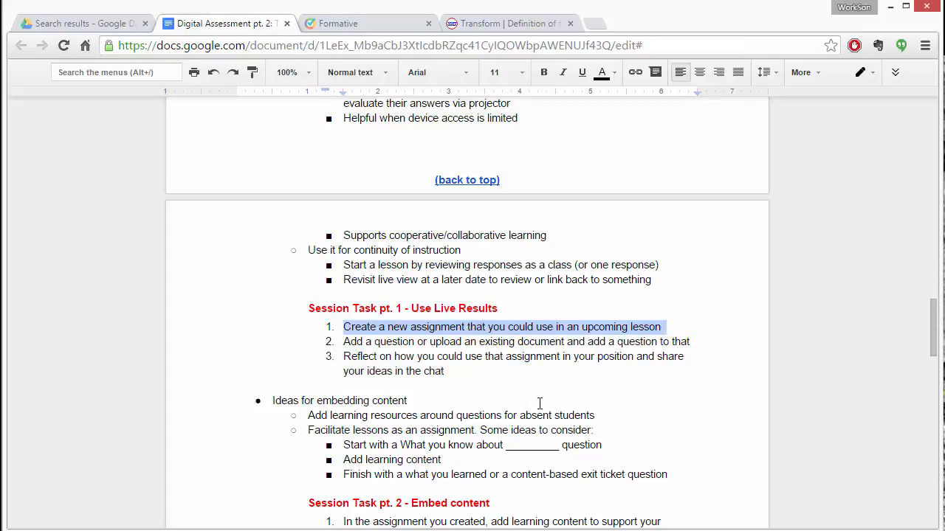
{"action": "triple_click", "coordinate": [520, 344]}
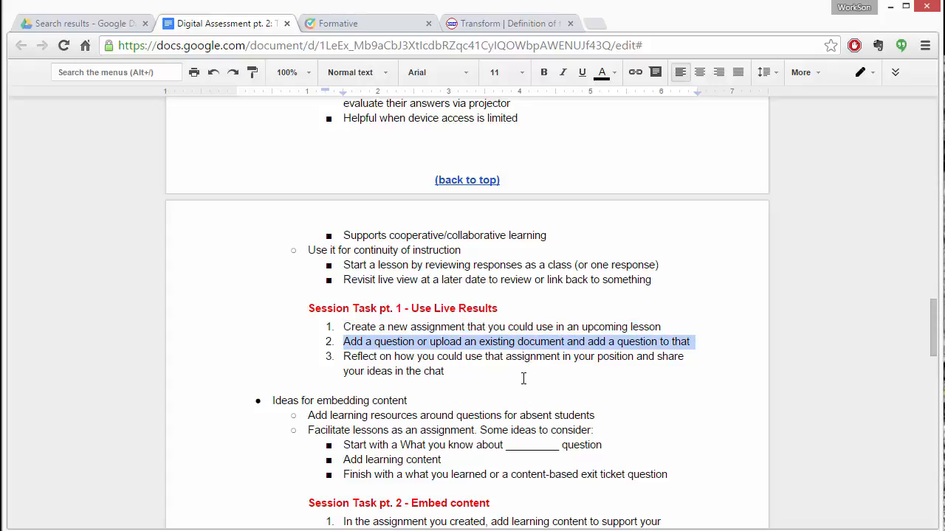
{"action": "triple_click", "coordinate": [419, 358]}
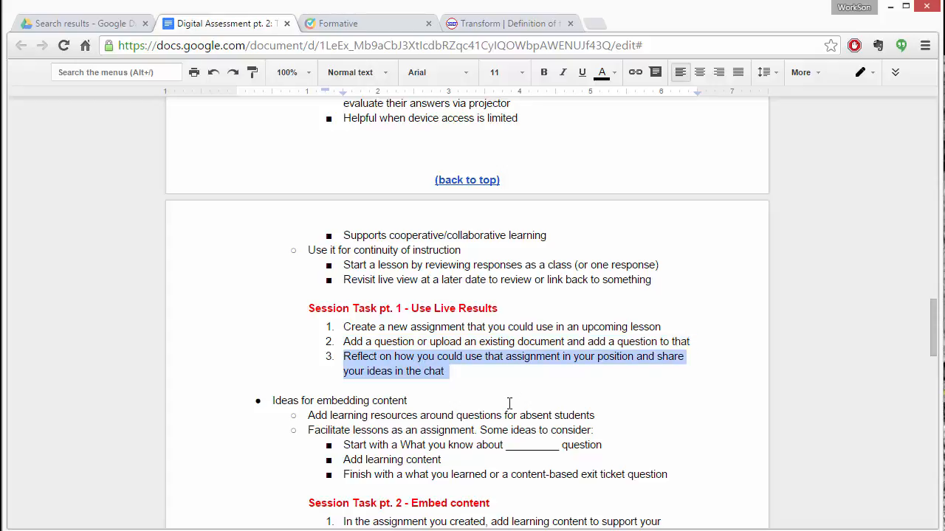
Delete "and share your ideas in the chat" from the third task of Session Task pt. 1
{"action": "left_click", "coordinate": [649, 375]}
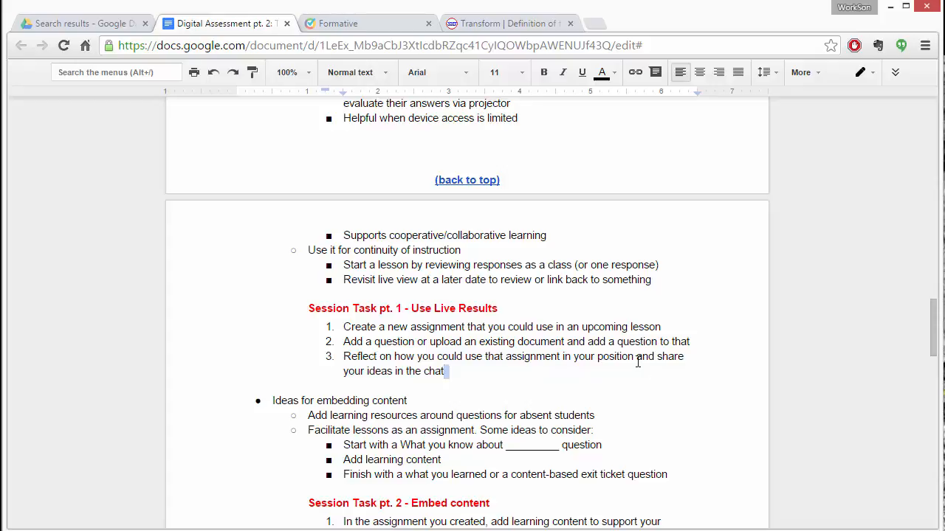
{"action": "left_click", "coordinate": [638, 359], "text": "shift"}
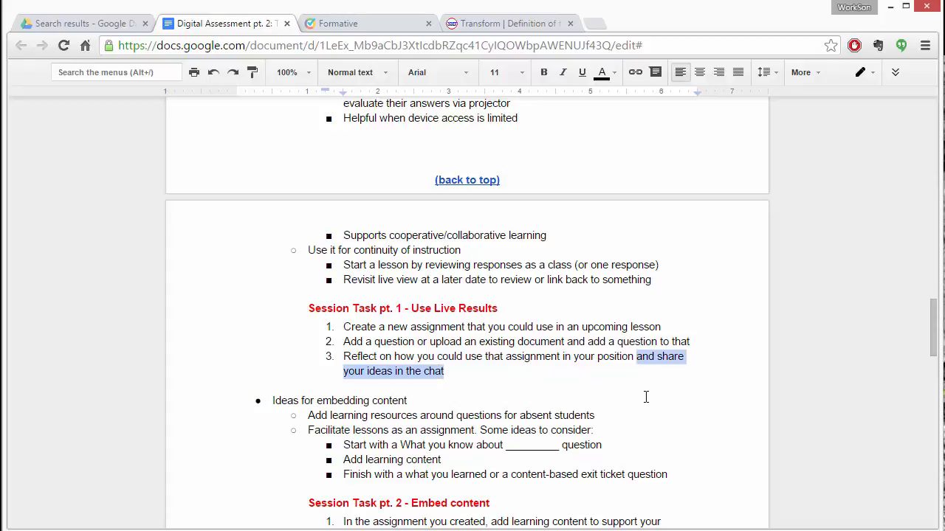
{"action": "key", "text": "BackSpace"}
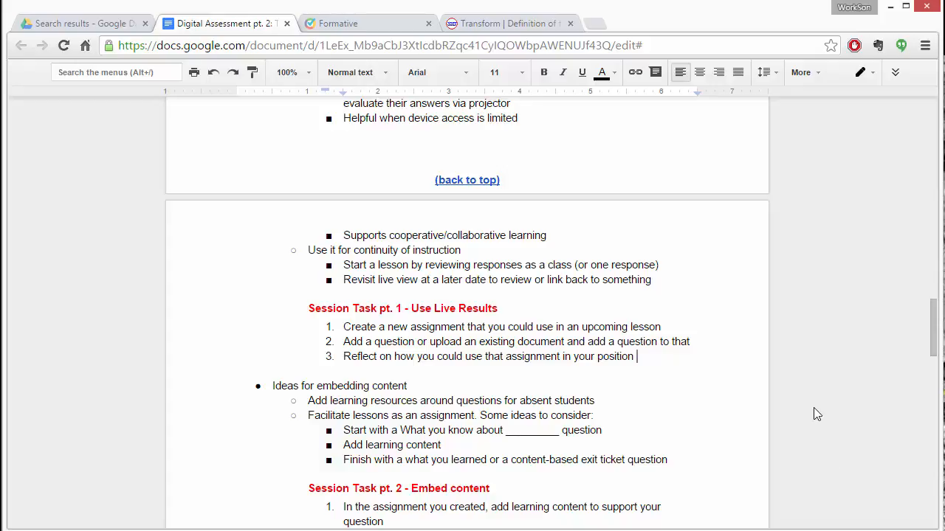
Look back over the document's agenda, Course Intro / Overview and Formative Review sections
{"action": "scroll", "coordinate": [813, 411], "scroll_direction": "up", "scroll_amount": 4}
{"action": "scroll", "coordinate": [813, 417], "scroll_direction": "up", "scroll_amount": 5}
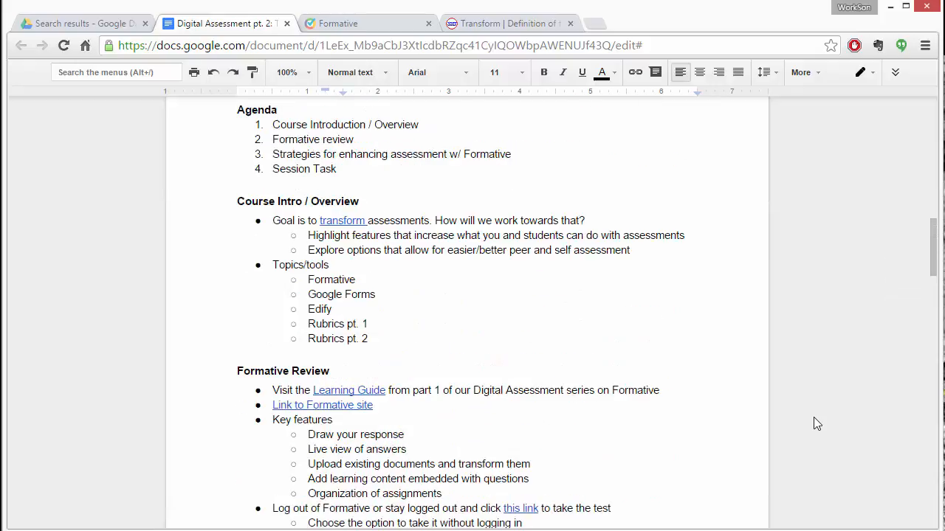
{"action": "scroll", "coordinate": [673, 347], "scroll_direction": "down", "scroll_amount": 2}
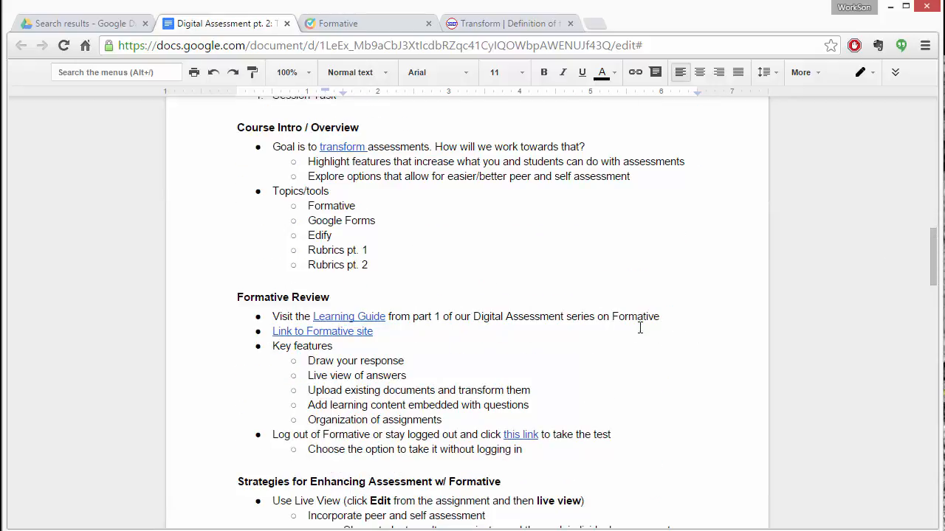
{"action": "scroll", "coordinate": [653, 339], "scroll_direction": "down", "scroll_amount": 1}
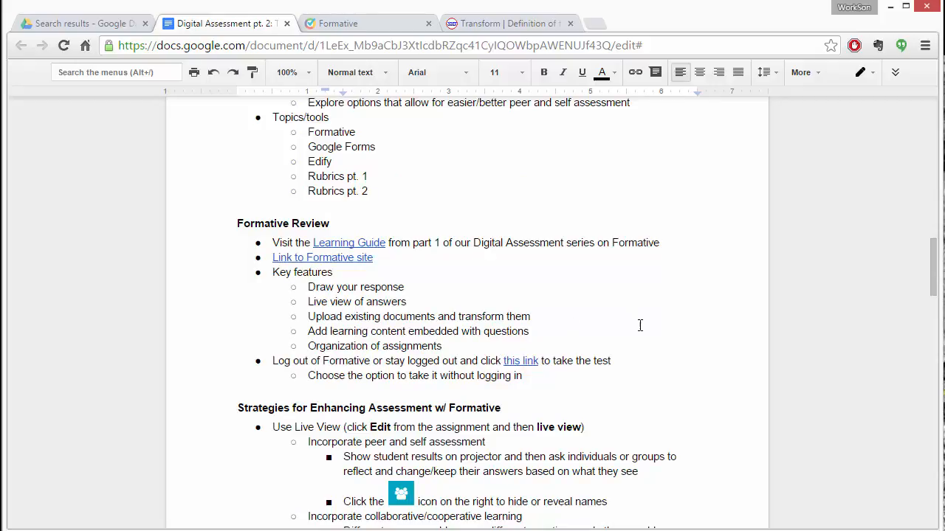
Highlight the "Ideas for embedding content" heading, its point on learning resources for absent students, and the word "absent"
{"action": "scroll", "coordinate": [736, 414], "scroll_direction": "down", "scroll_amount": 8}
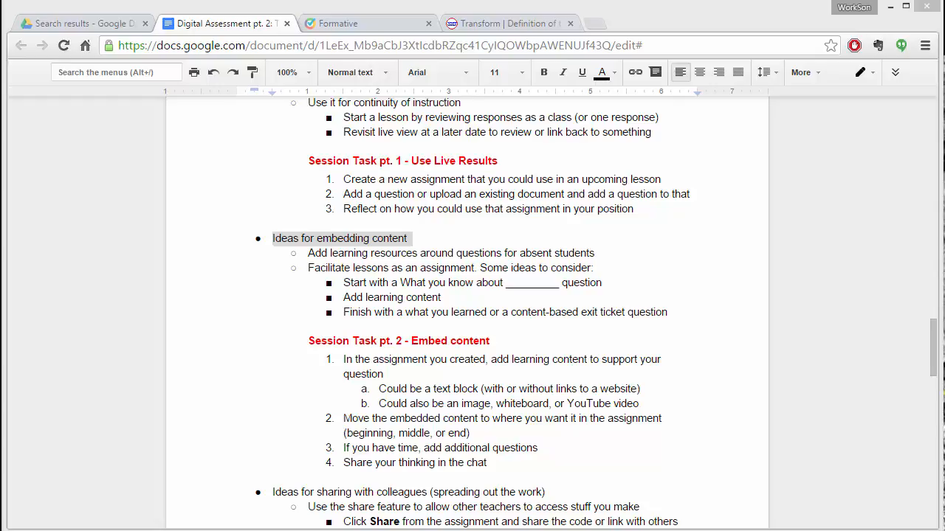
{"action": "triple_click", "coordinate": [287, 237]}
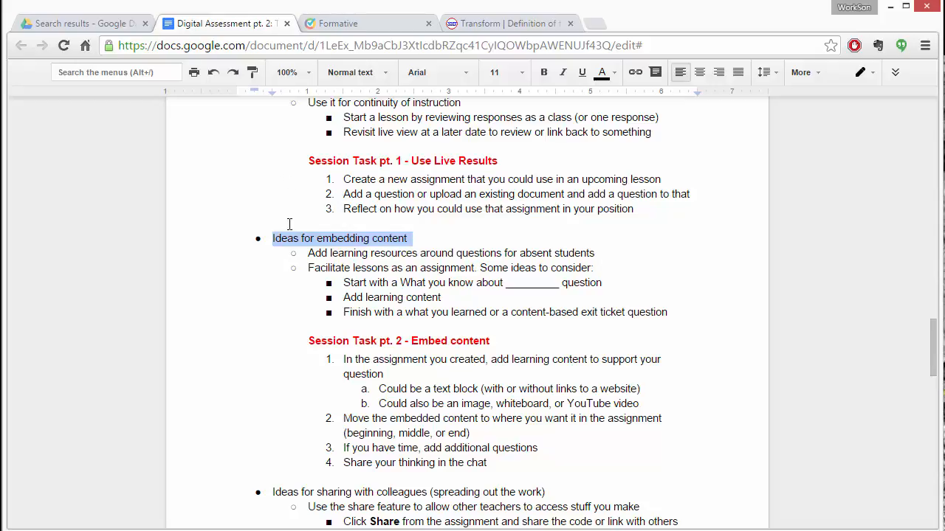
{"action": "triple_click", "coordinate": [394, 253]}
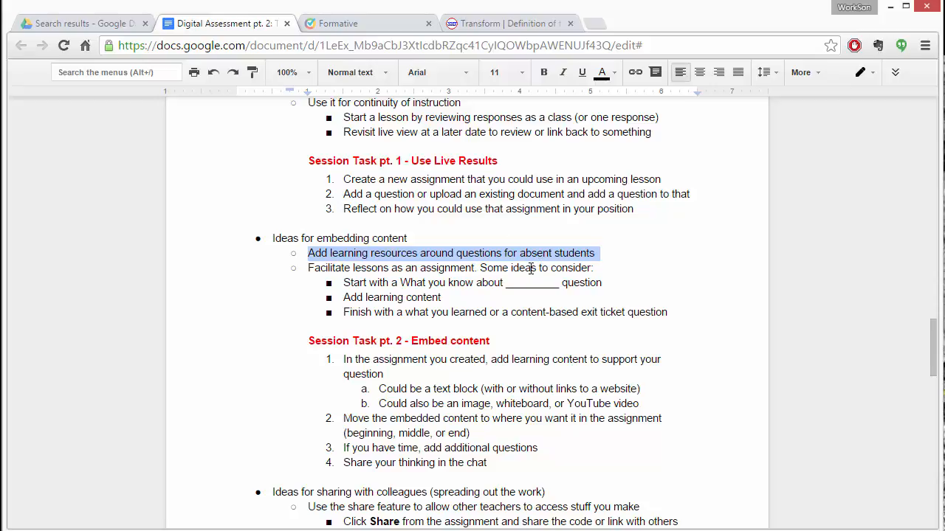
{"action": "left_click", "coordinate": [610, 254]}
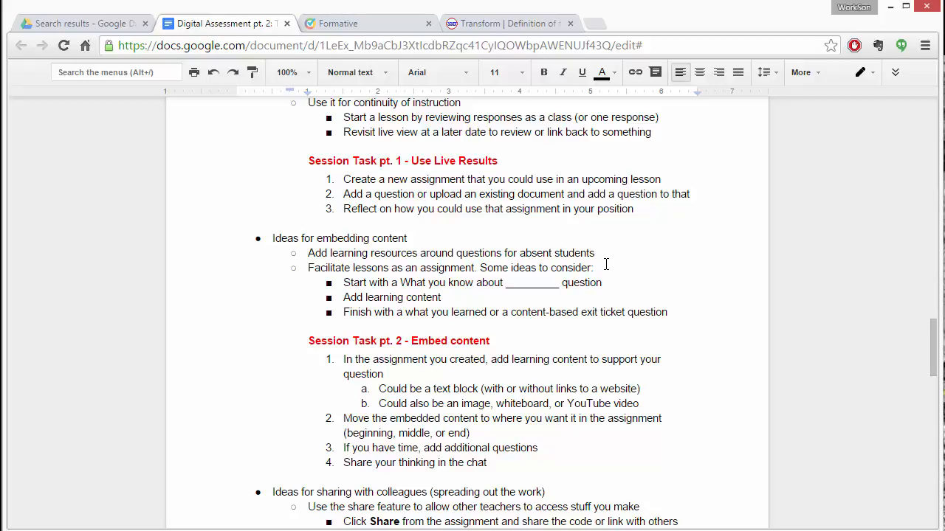
{"action": "double_click", "coordinate": [538, 253]}
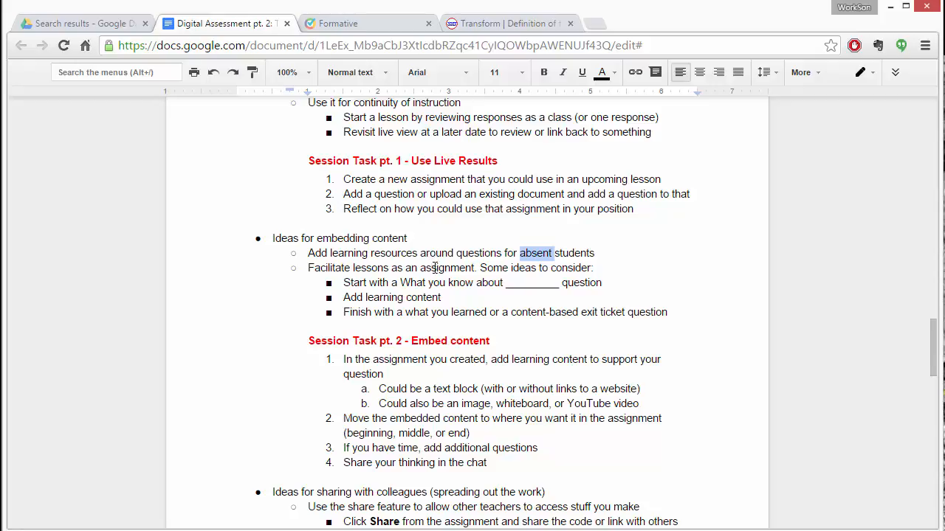
Highlight the idea of facilitating lessons as an assignment and each of its three suggestions, from the opening question to the exit ticket
{"action": "left_click_drag", "start_coordinate": [305, 270], "coordinate": [602, 273]}
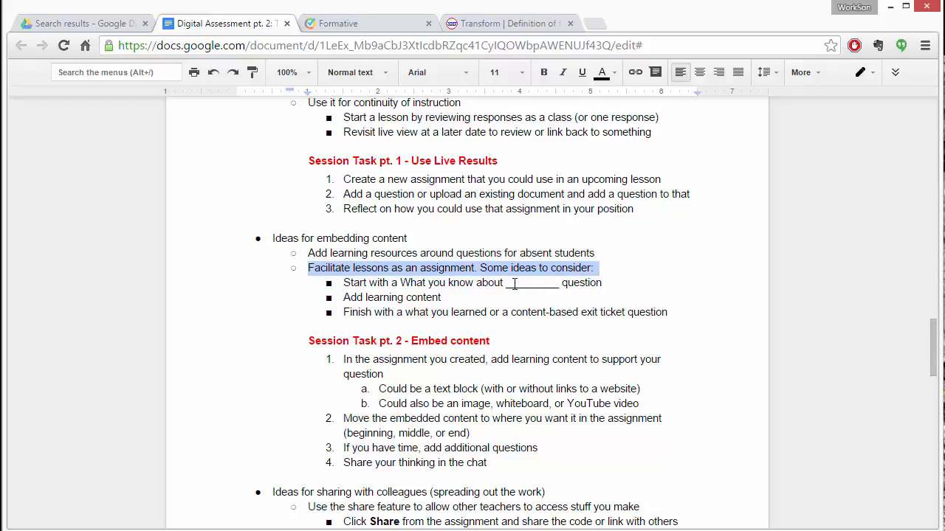
{"action": "left_click", "coordinate": [604, 285]}
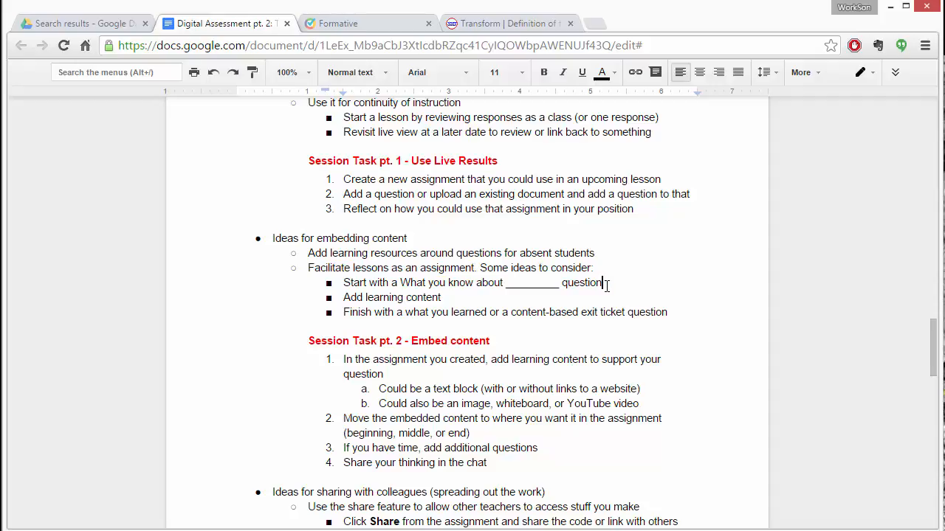
{"action": "double_click", "coordinate": [533, 290]}
{"action": "triple_click", "coordinate": [533, 290]}
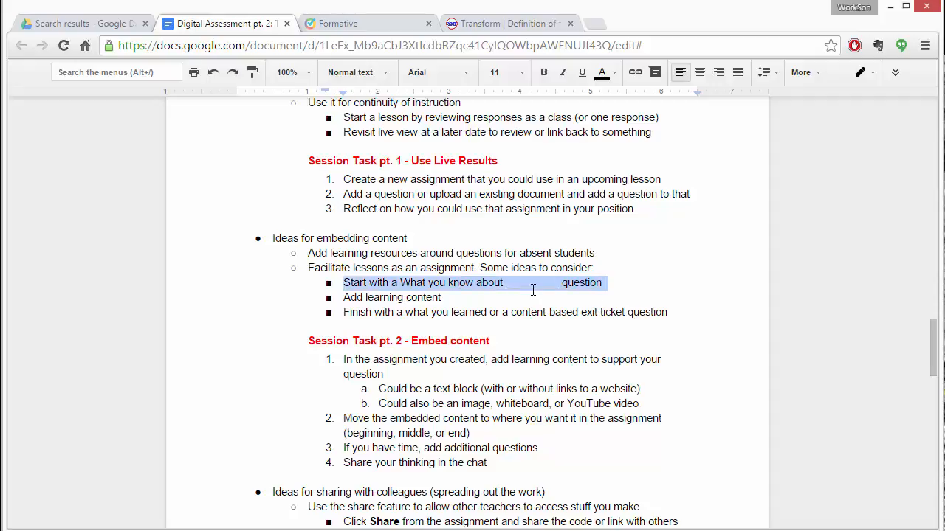
{"action": "triple_click", "coordinate": [426, 297]}
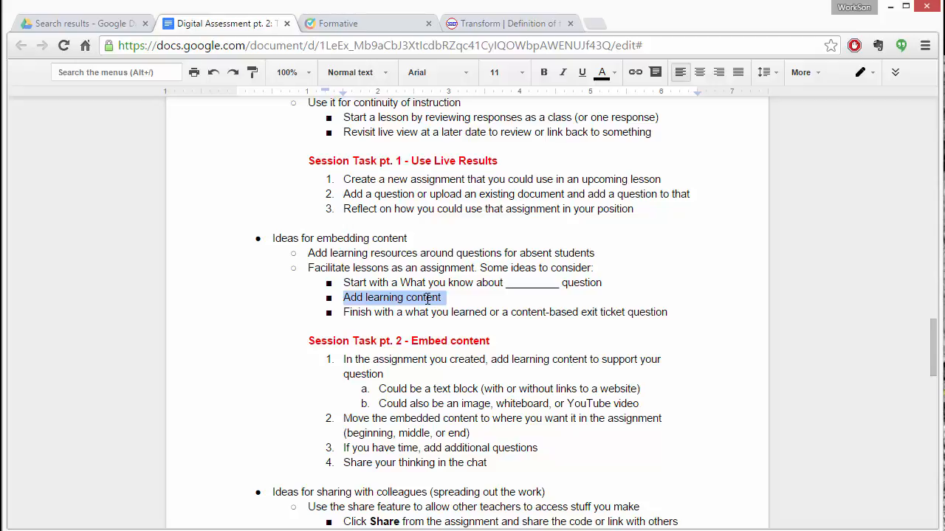
{"action": "triple_click", "coordinate": [495, 313]}
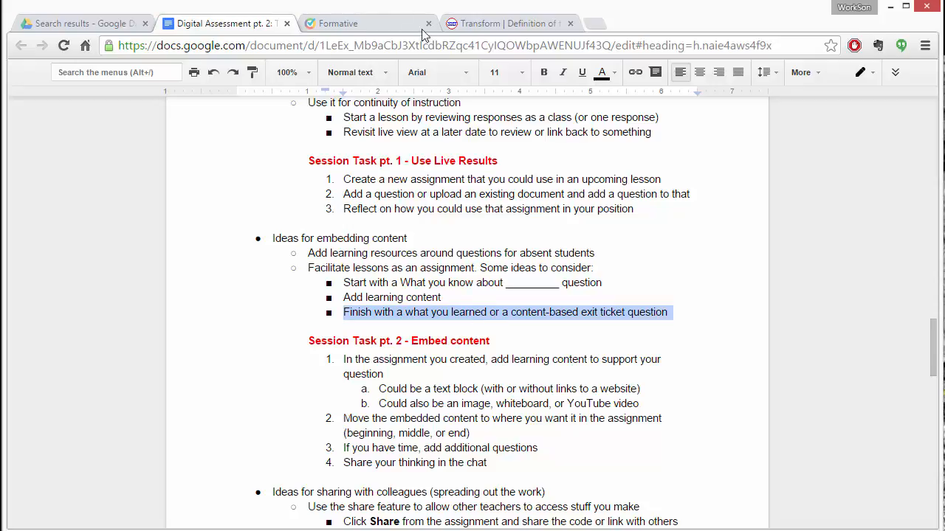
Switch to Formative and open the Totally Transformative assignment from the Transformative Assessments Content folder for editing
{"action": "left_click", "coordinate": [350, 27]}
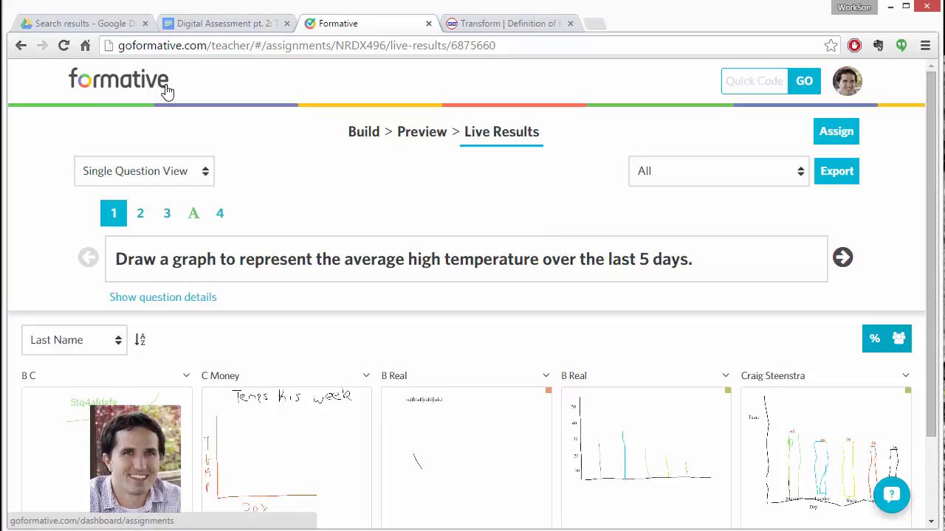
{"action": "left_click", "coordinate": [136, 87]}
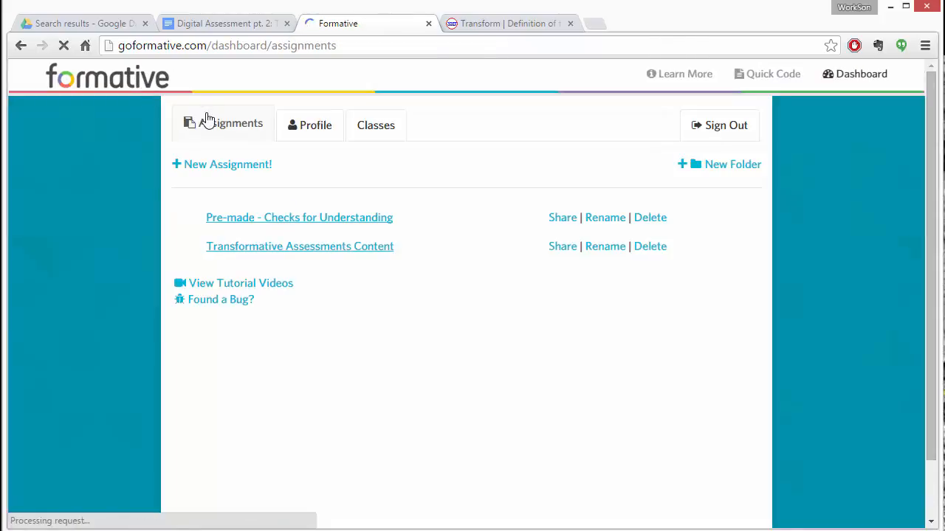
{"action": "left_click", "coordinate": [240, 249]}
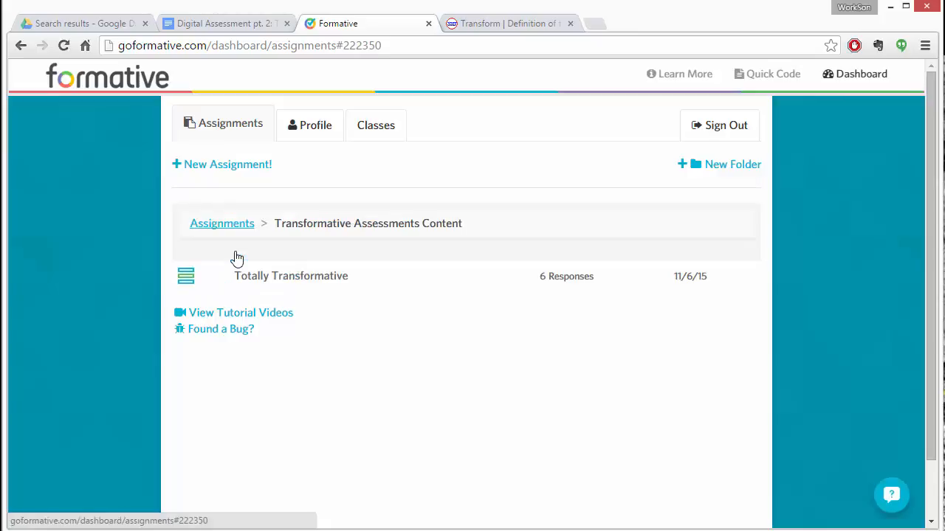
{"action": "left_click", "coordinate": [250, 278]}
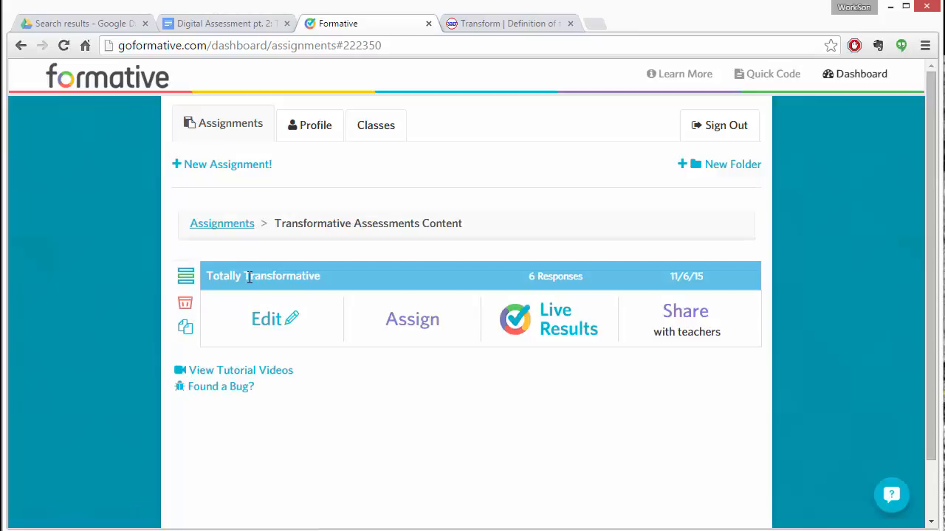
{"action": "left_click", "coordinate": [275, 320]}
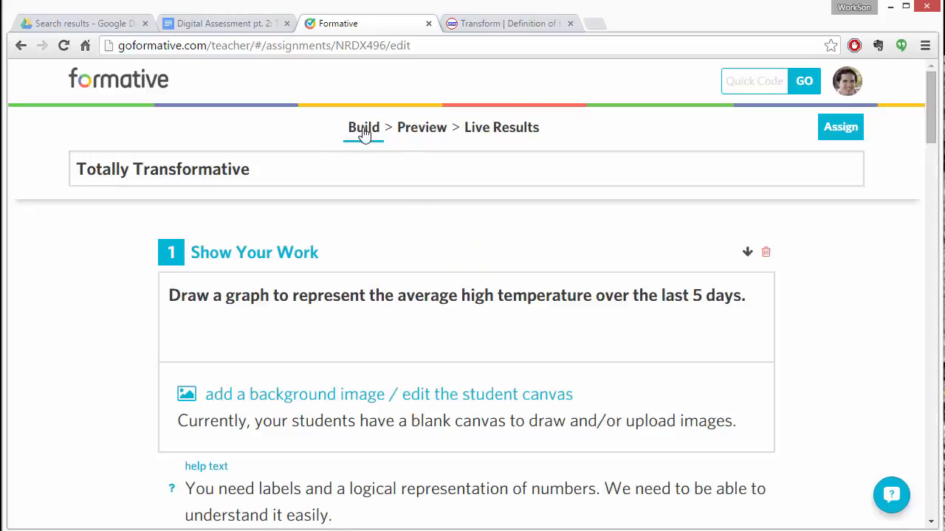
Look through the assignment's questions and show the available question types and content types below question 4
{"action": "scroll", "coordinate": [408, 247], "scroll_direction": "down", "scroll_amount": 12}
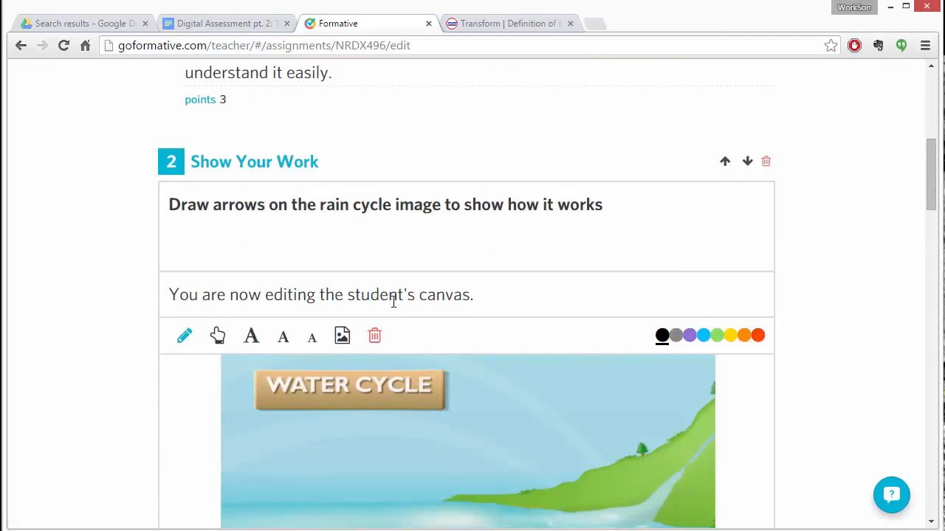
{"action": "scroll", "coordinate": [392, 305], "scroll_direction": "down", "scroll_amount": 15}
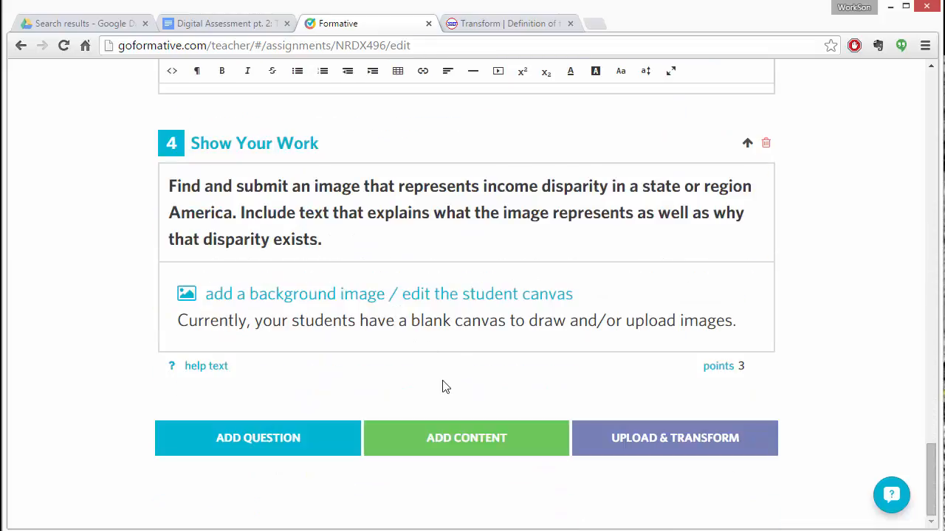
{"action": "left_click", "coordinate": [278, 446]}
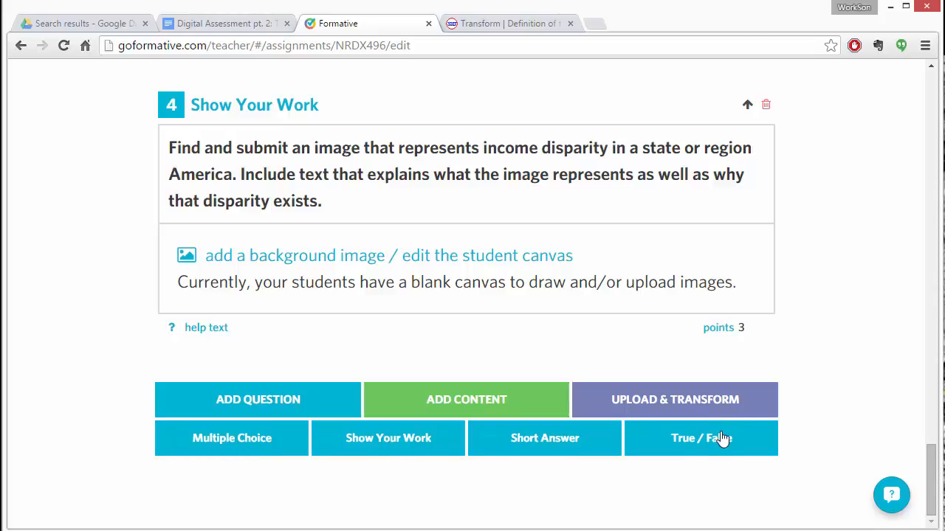
{"action": "left_click", "coordinate": [441, 408]}
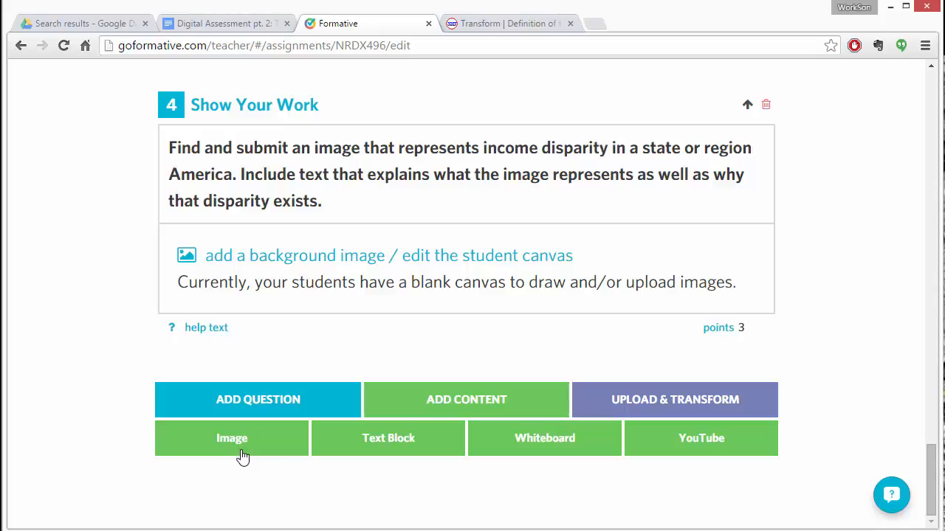
Add a text block below question 4 and title it "How to make graphs"
{"action": "left_click", "coordinate": [384, 442]}
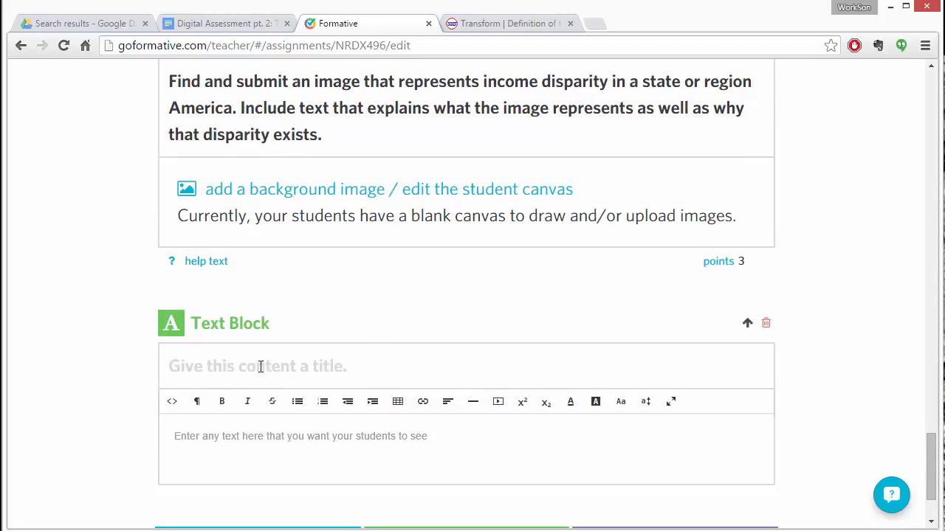
{"action": "type", "text": "How t"}
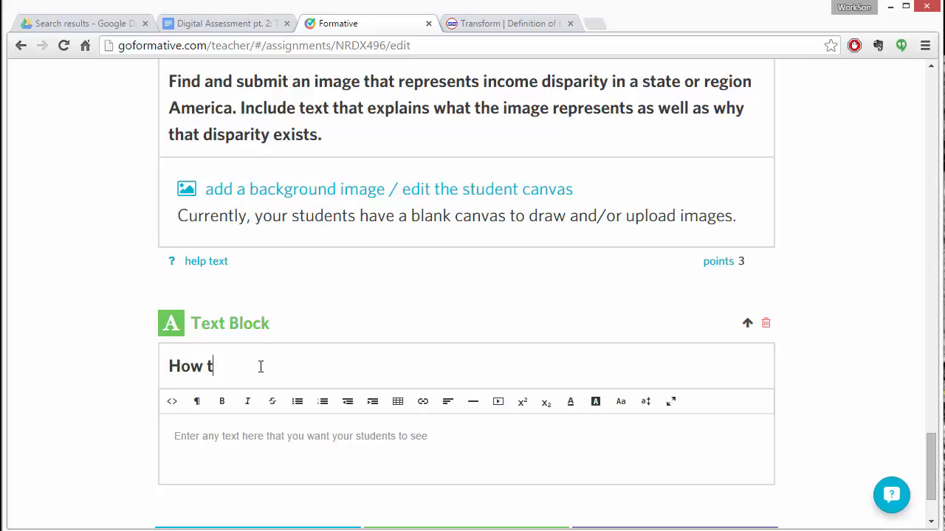
{"action": "type", "text": "o make graphs"}
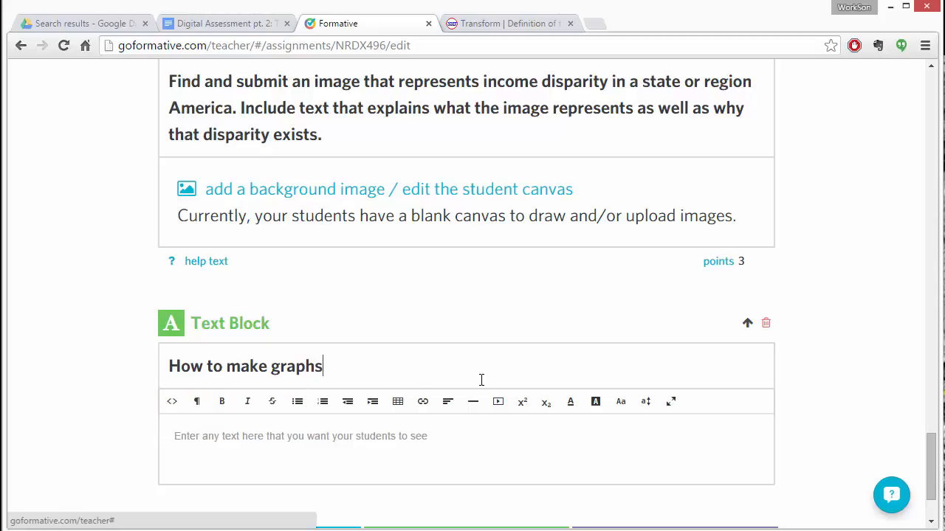
Enter "Watch this video...." as the text block's body and show its HTML code view before returning to the normal view
{"action": "left_click", "coordinate": [172, 404]}
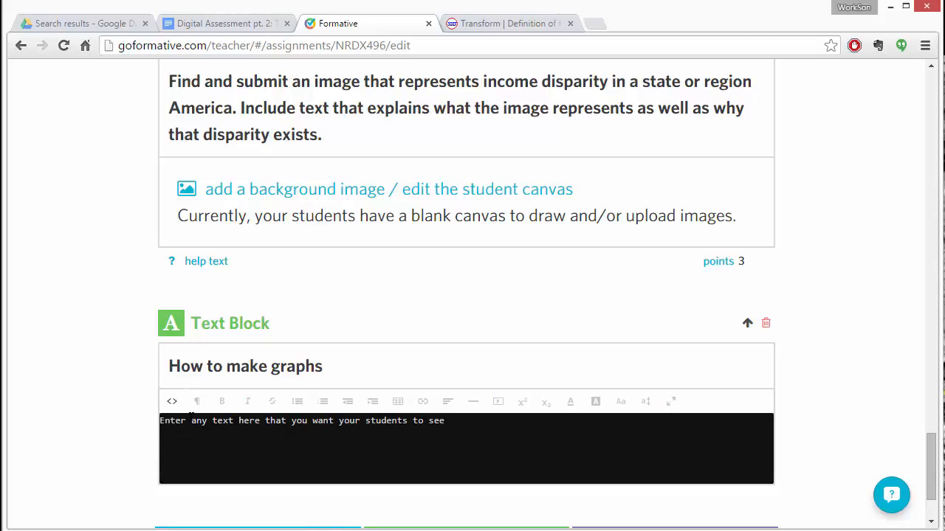
{"action": "left_click", "coordinate": [171, 403]}
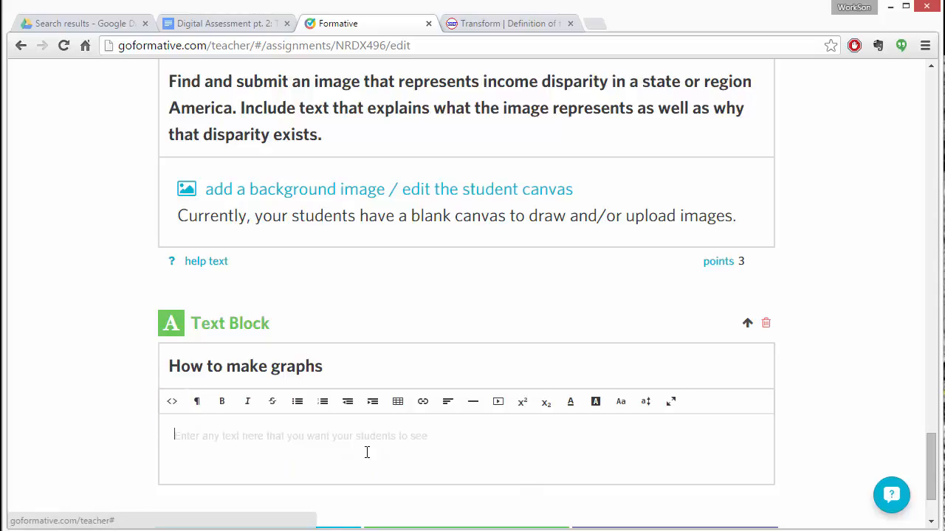
{"action": "type", "text": "Watch this video...."}
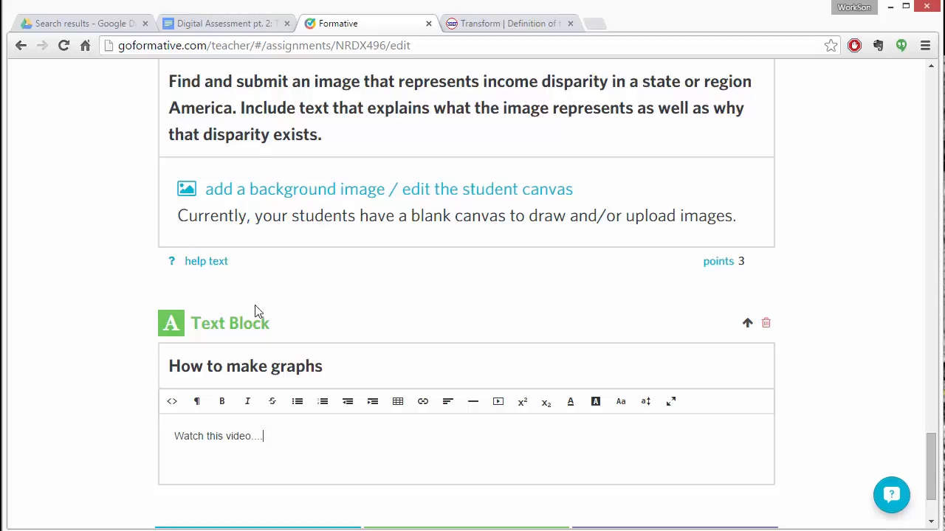
{"action": "left_click", "coordinate": [171, 403]}
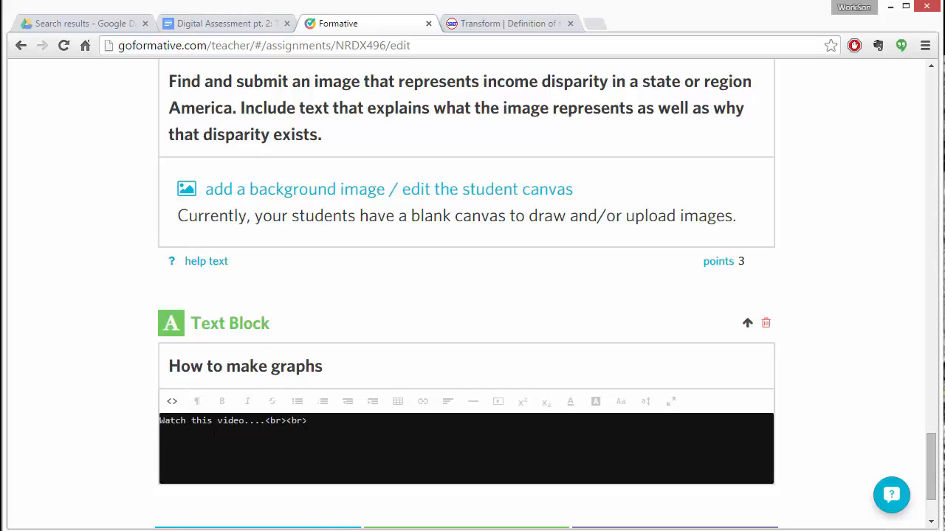
{"action": "left_click", "coordinate": [320, 423]}
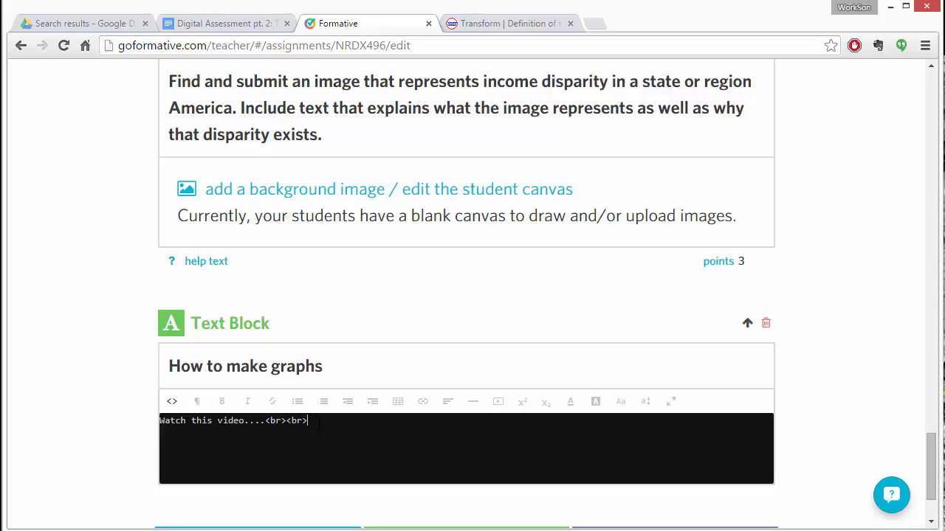
{"action": "left_click", "coordinate": [171, 402]}
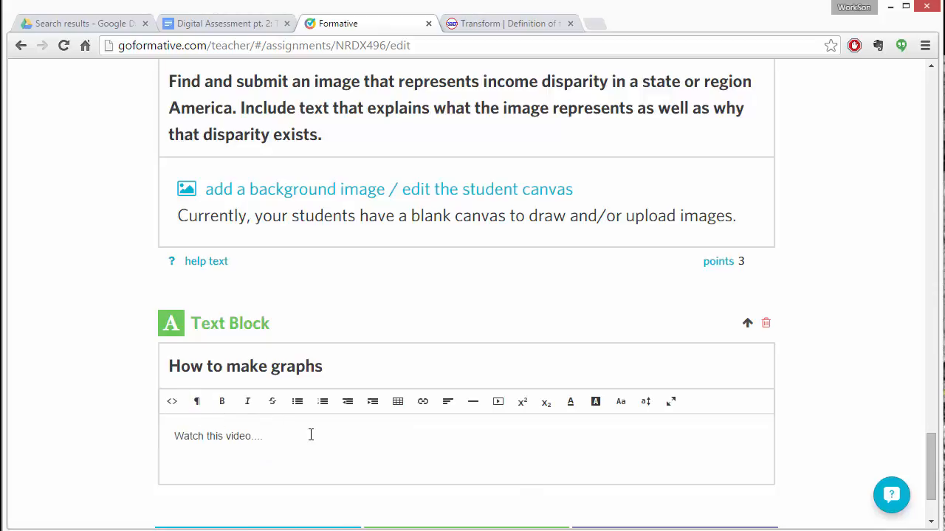
Replace the text block's body with "Go to this site and learn about graphs" and select the words "this site"
{"action": "left_click_drag", "start_coordinate": [274, 443], "coordinate": [151, 441]}
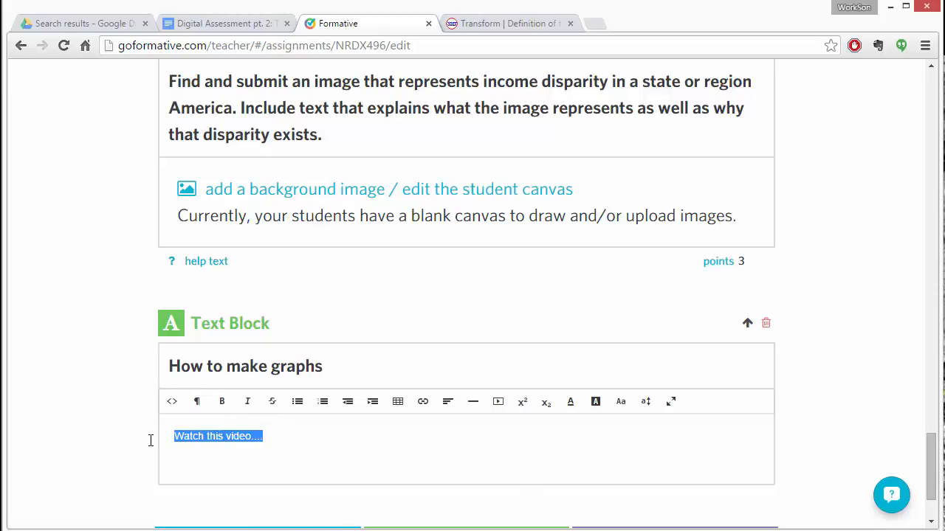
{"action": "type", "text": "Go to t"}
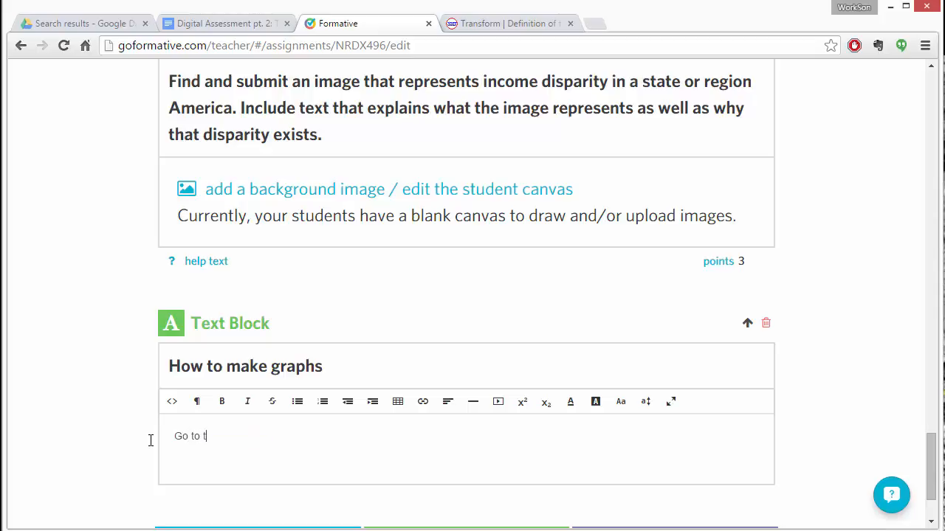
{"action": "type", "text": "his site and learn about graphs"}
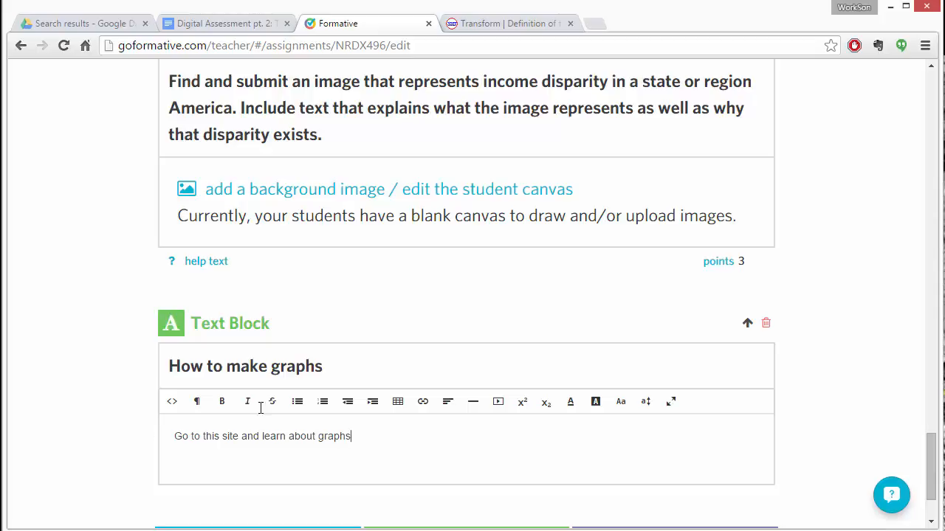
{"action": "left_click_drag", "start_coordinate": [238, 437], "coordinate": [201, 436]}
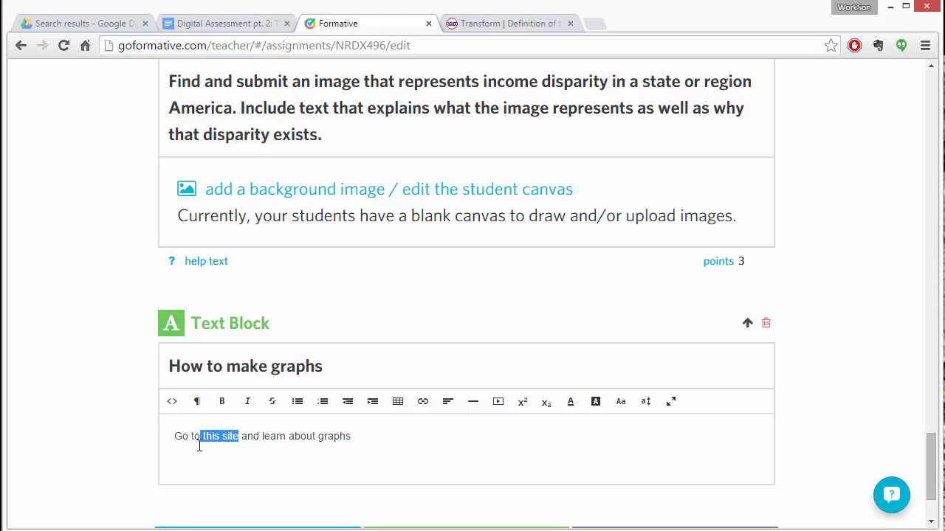
Switch to the Transform definition page's tab and search Google for "how to make graphs" without "in excel"
{"action": "left_click", "coordinate": [506, 27]}
{"action": "left_click", "coordinate": [490, 42]}
{"action": "type", "text": "how"}
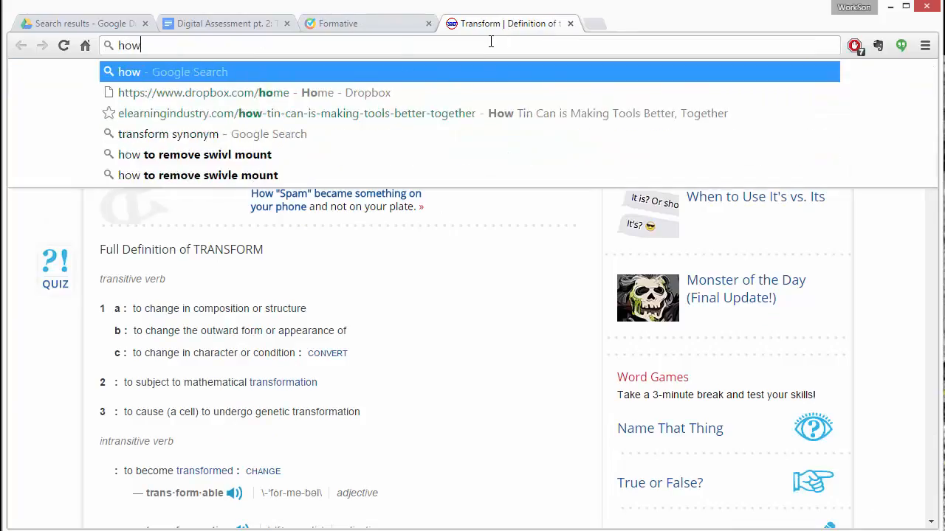
{"action": "type", "text": " to make graphs"}
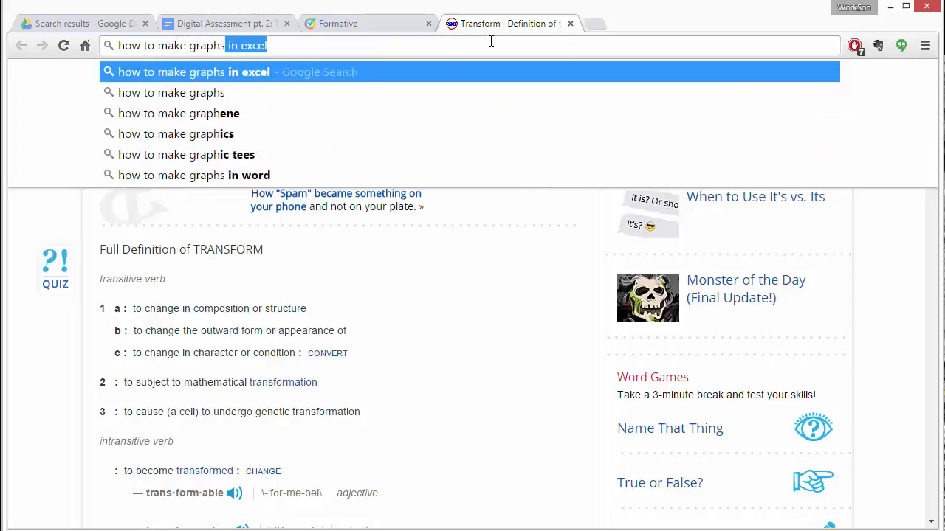
{"action": "key", "text": "Return"}
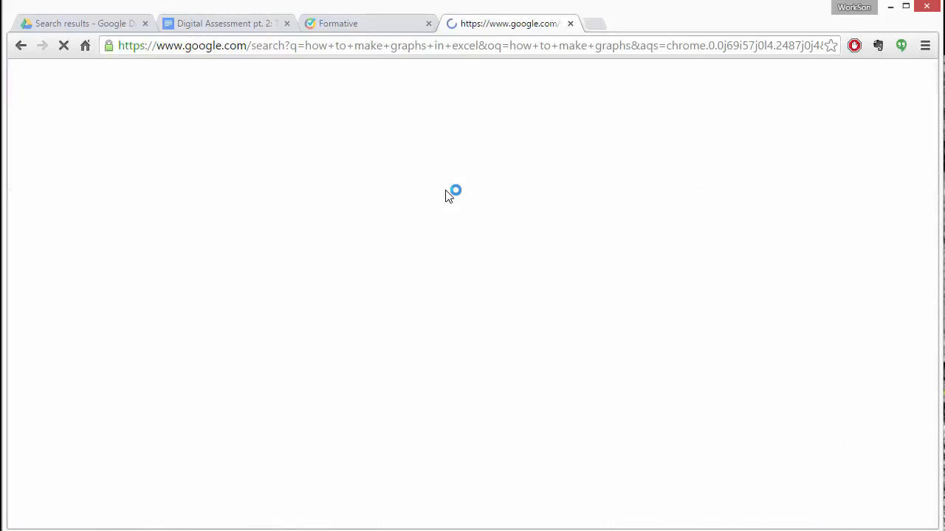
{"action": "left_click_drag", "start_coordinate": [271, 76], "coordinate": [215, 79]}
{"action": "key", "text": "BackSpace"}
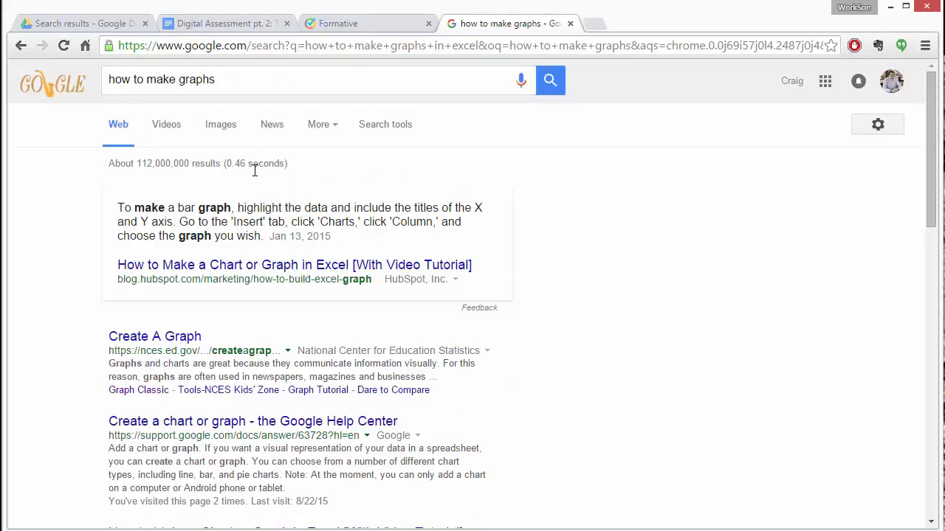
Open the National Center for Education Statistics' Create A Graph result and copy its web address
{"action": "left_click", "coordinate": [152, 338]}
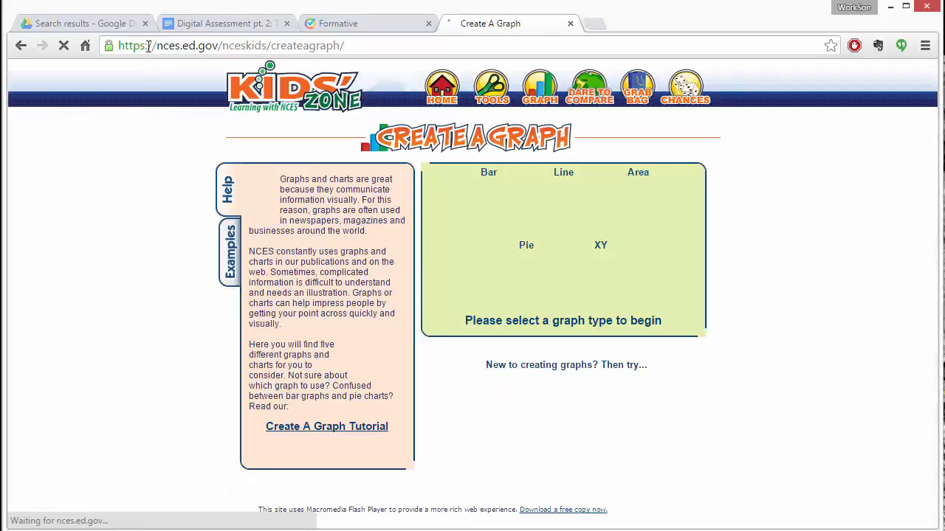
{"action": "left_click", "coordinate": [161, 46]}
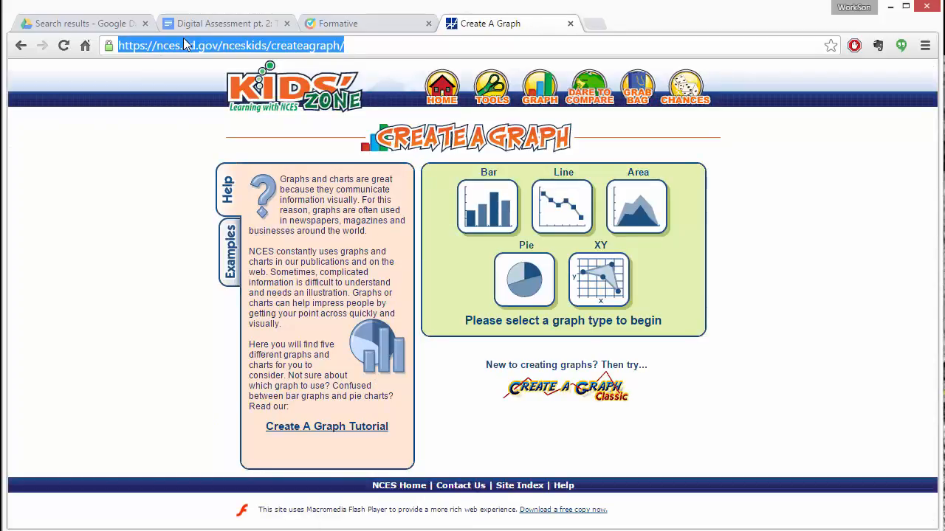
{"action": "right_click", "coordinate": [185, 45]}
{"action": "left_click", "coordinate": [212, 91]}
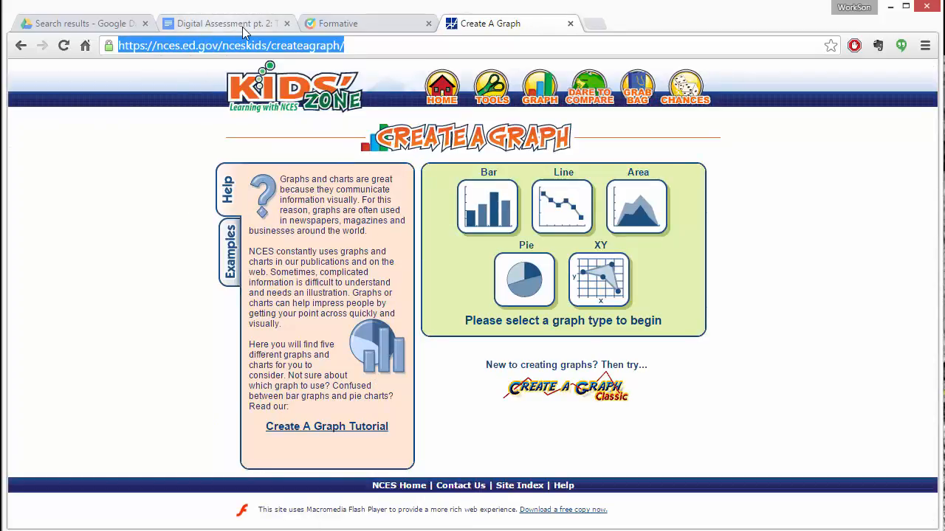
{"action": "left_click", "coordinate": [353, 23]}
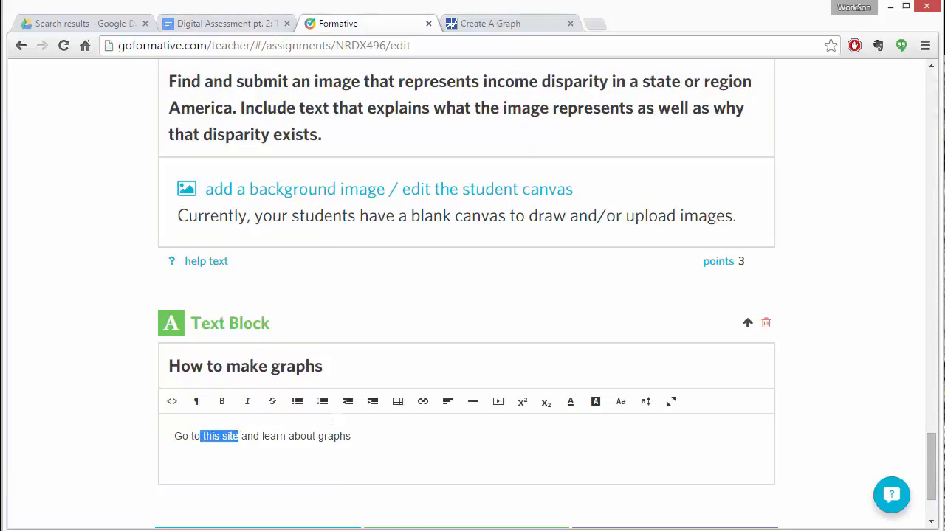
{"action": "left_click", "coordinate": [418, 404]}
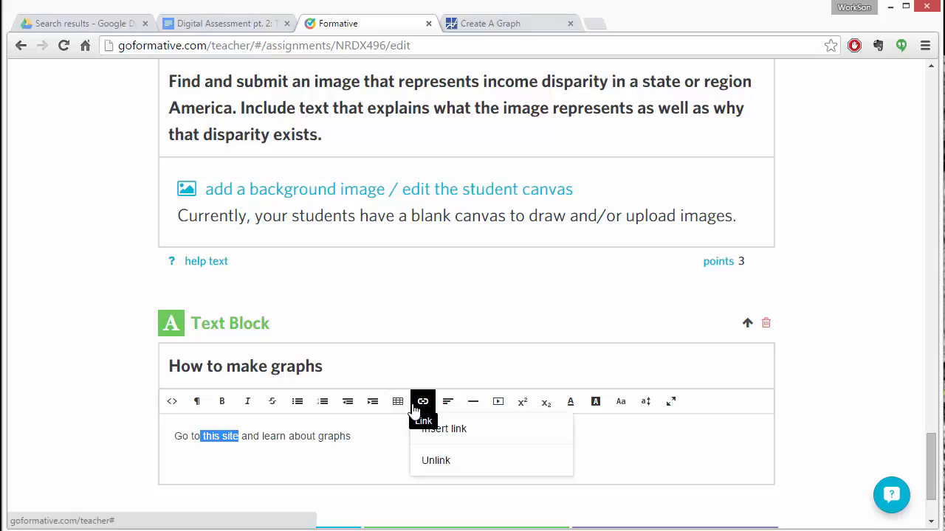
{"action": "left_click", "coordinate": [450, 436]}
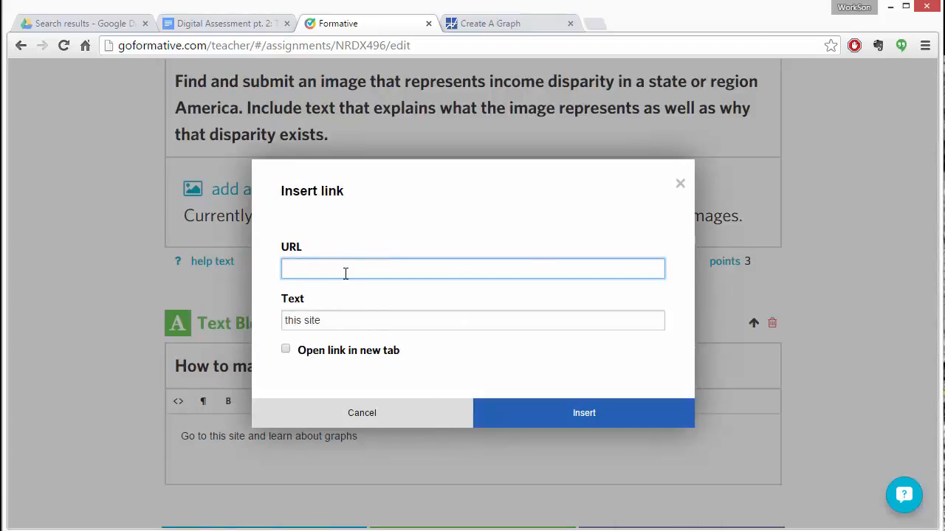
{"action": "key", "text": "ctrl+v"}
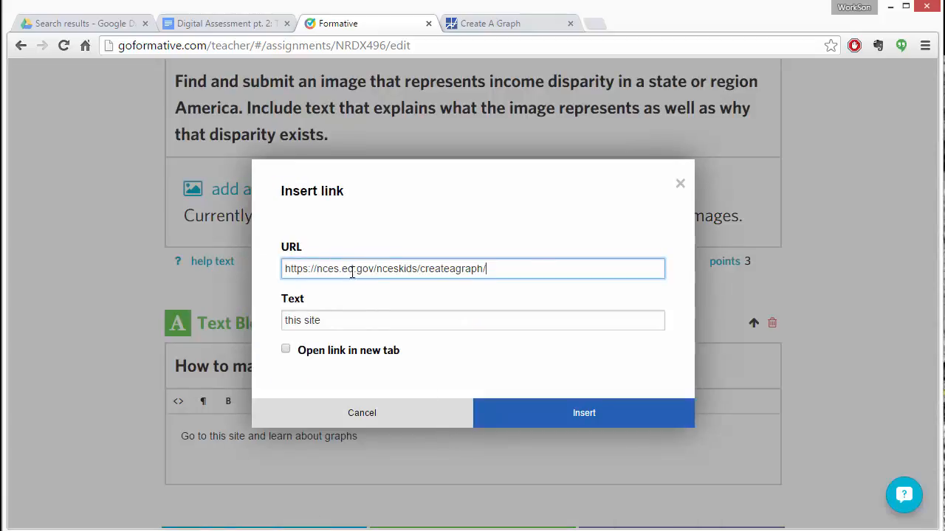
{"action": "left_click", "coordinate": [287, 352]}
{"action": "left_click", "coordinate": [563, 412]}
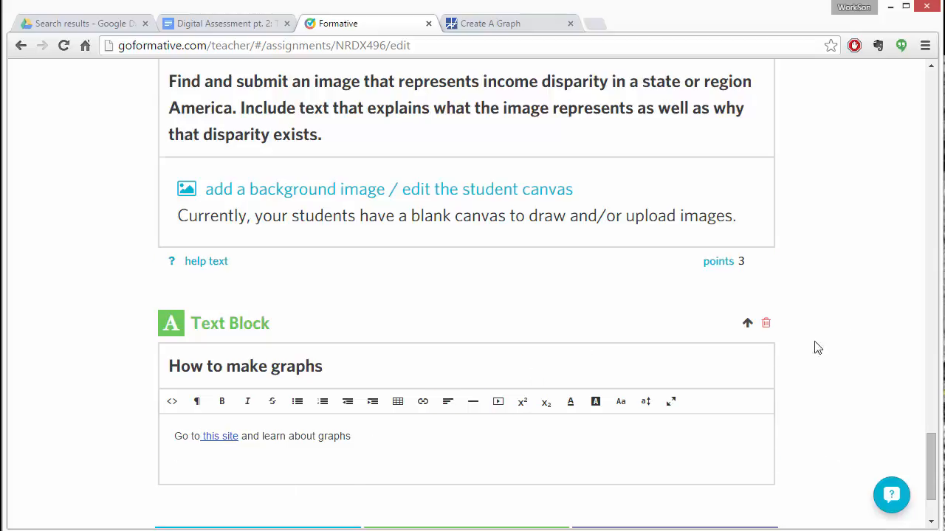
Move the new text block up above question 4 and above the other "How to make graphs" text block
{"action": "scroll", "coordinate": [814, 348], "scroll_direction": "down", "scroll_amount": 2}
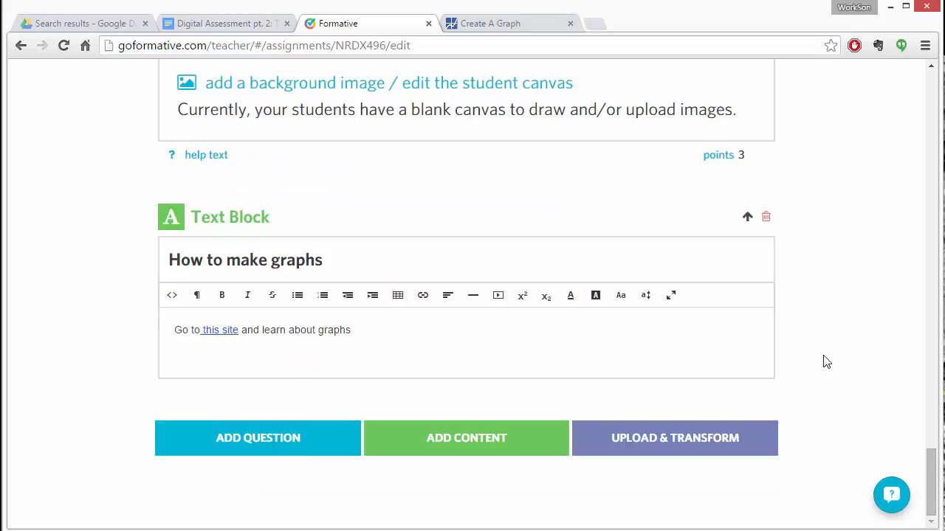
{"action": "key", "text": "Return"}
{"action": "scroll", "coordinate": [778, 312], "scroll_direction": "up", "scroll_amount": 1}
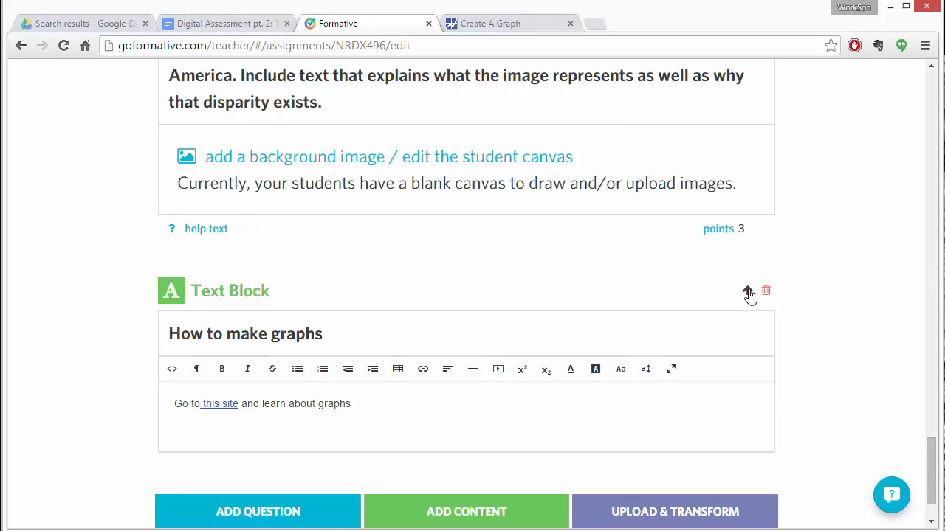
{"action": "left_click", "coordinate": [747, 292]}
{"action": "scroll", "coordinate": [775, 262], "scroll_direction": "up", "scroll_amount": 3}
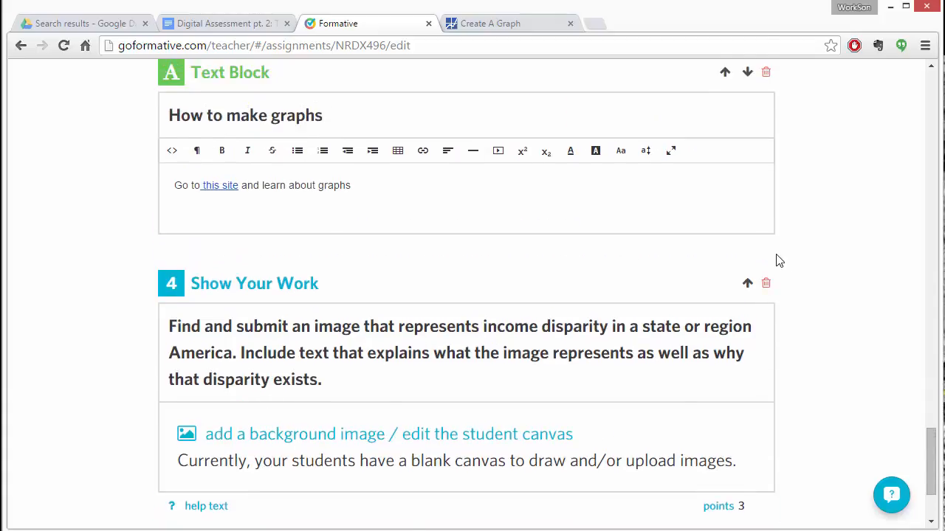
{"action": "left_click", "coordinate": [724, 245]}
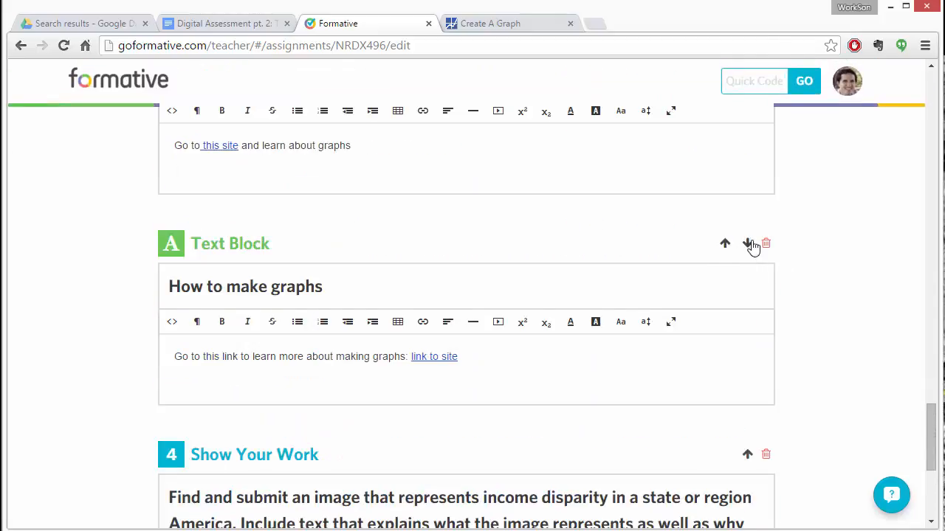
Delete the duplicate "How to make graphs" text block that contains the "link to site" link
{"action": "scroll", "coordinate": [750, 251], "scroll_direction": "up", "scroll_amount": 1}
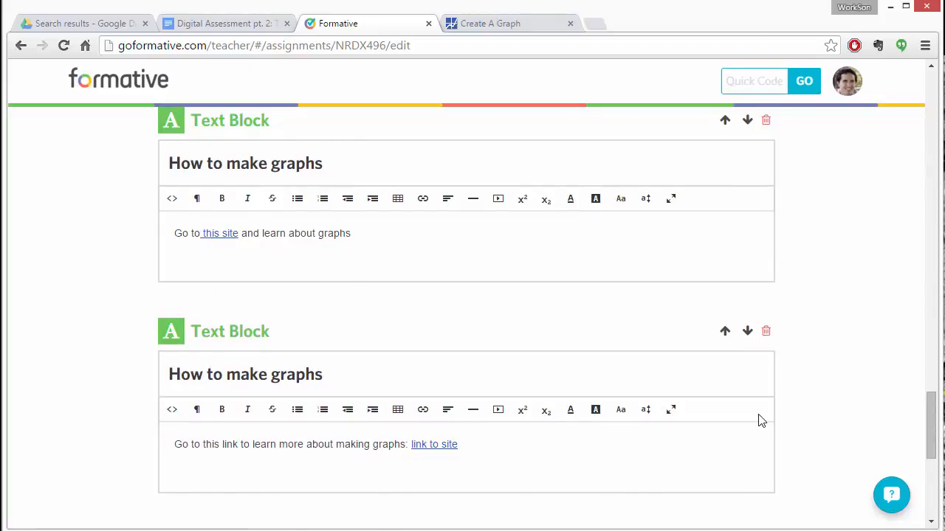
{"action": "scroll", "coordinate": [760, 419], "scroll_direction": "up", "scroll_amount": 2}
{"action": "scroll", "coordinate": [759, 418], "scroll_direction": "down", "scroll_amount": 3}
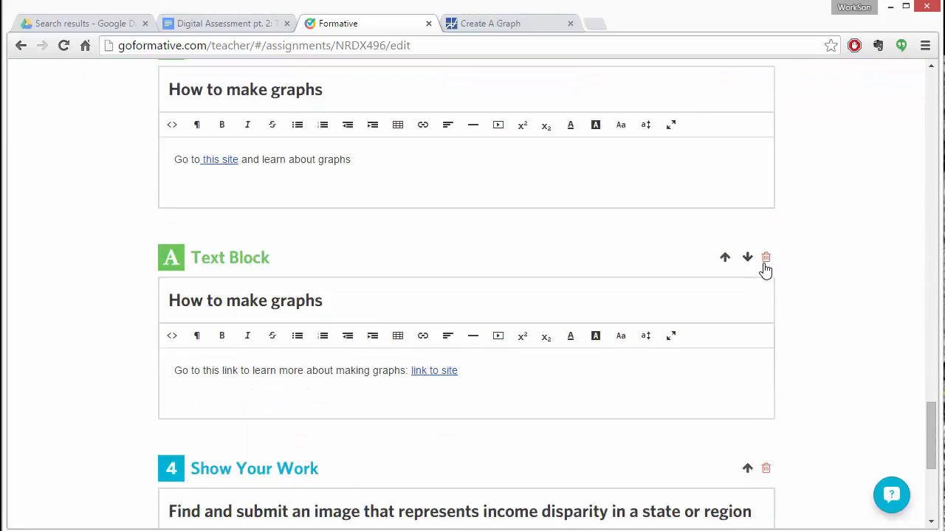
{"action": "left_click", "coordinate": [765, 265]}
Move the remaining "How to make graphs" text block further up the assignment, placing it directly above question 2
{"action": "scroll", "coordinate": [765, 269], "scroll_direction": "up", "scroll_amount": 2}
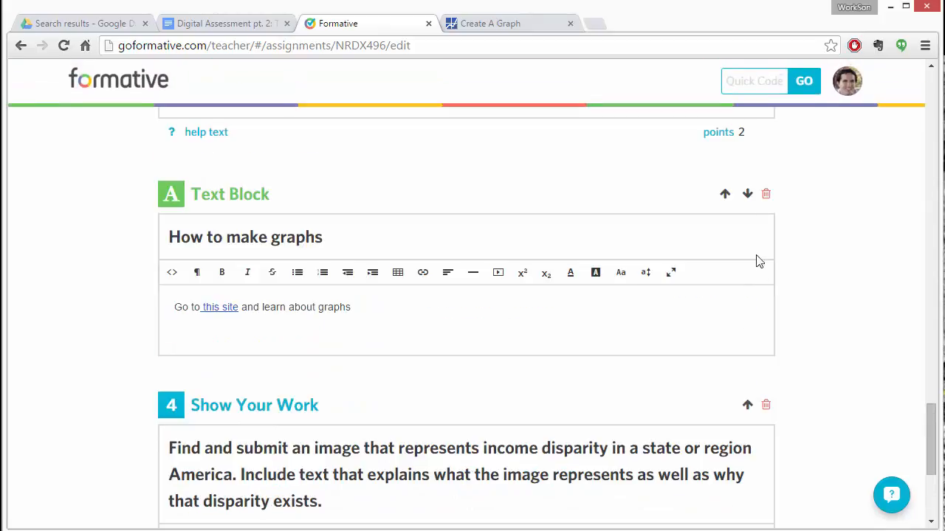
{"action": "left_click", "coordinate": [724, 196]}
{"action": "scroll", "coordinate": [862, 299], "scroll_direction": "up", "scroll_amount": 10}
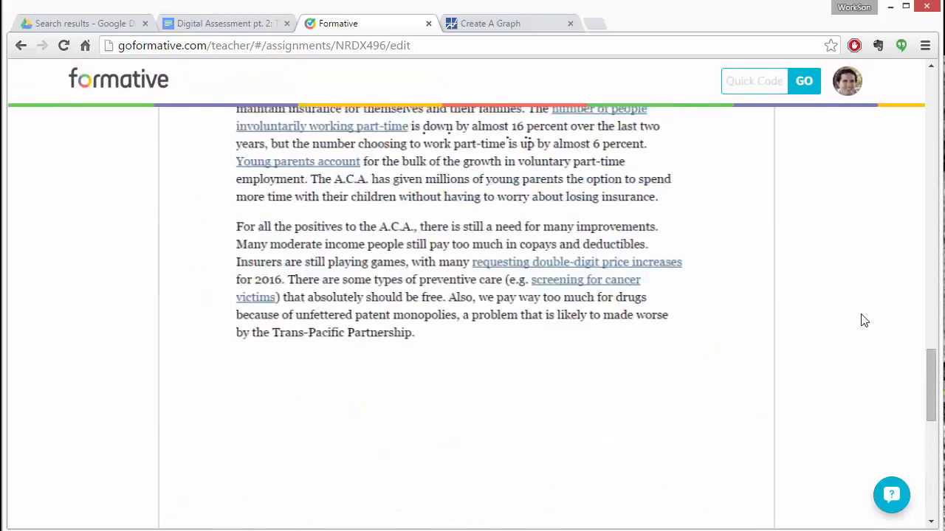
{"action": "scroll", "coordinate": [862, 331], "scroll_direction": "up", "scroll_amount": 3}
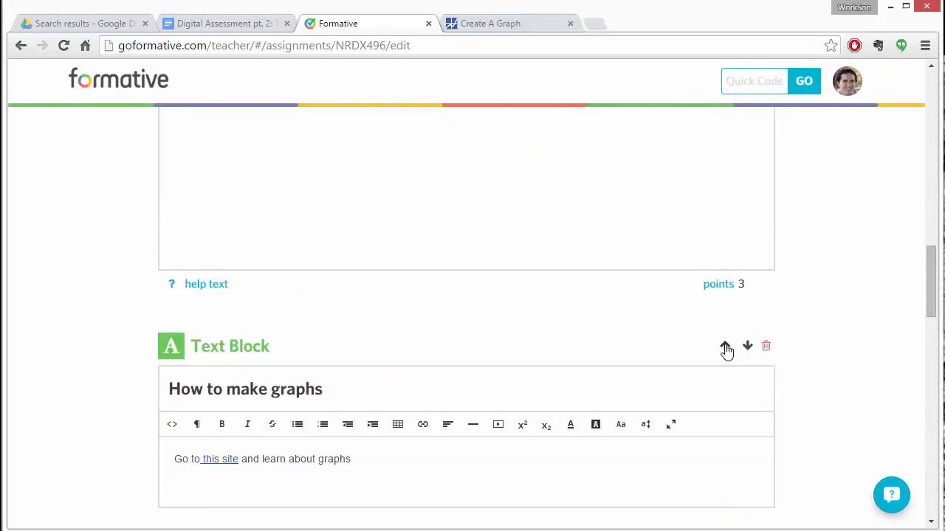
{"action": "left_click", "coordinate": [725, 345]}
{"action": "scroll", "coordinate": [764, 350], "scroll_direction": "up", "scroll_amount": 5}
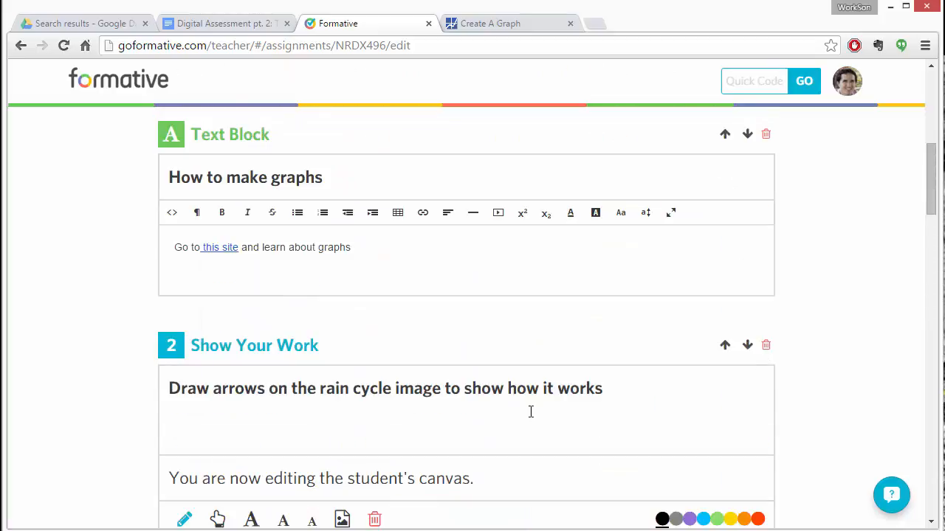
Set the points for question 1, the temperature graph drawing question, to 4
{"action": "scroll", "coordinate": [376, 417], "scroll_direction": "up", "scroll_amount": 3}
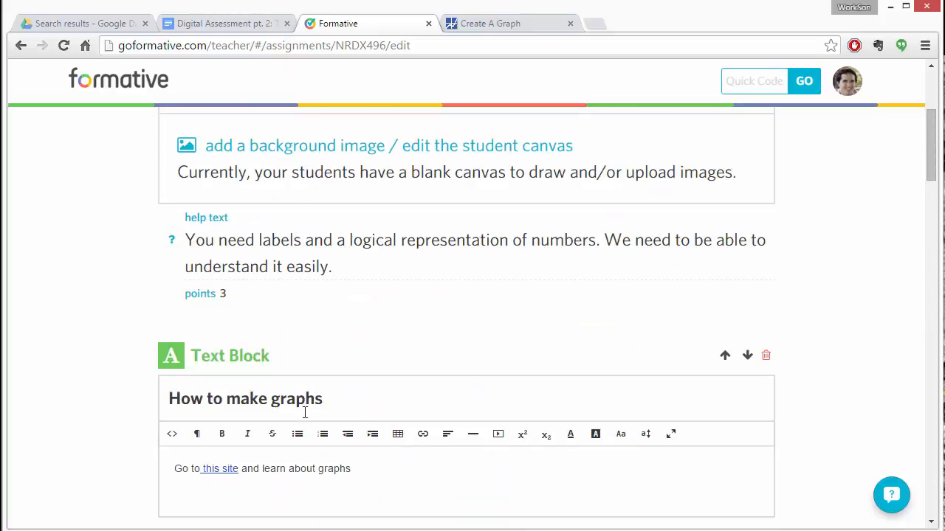
{"action": "scroll", "coordinate": [281, 414], "scroll_direction": "up", "scroll_amount": 2}
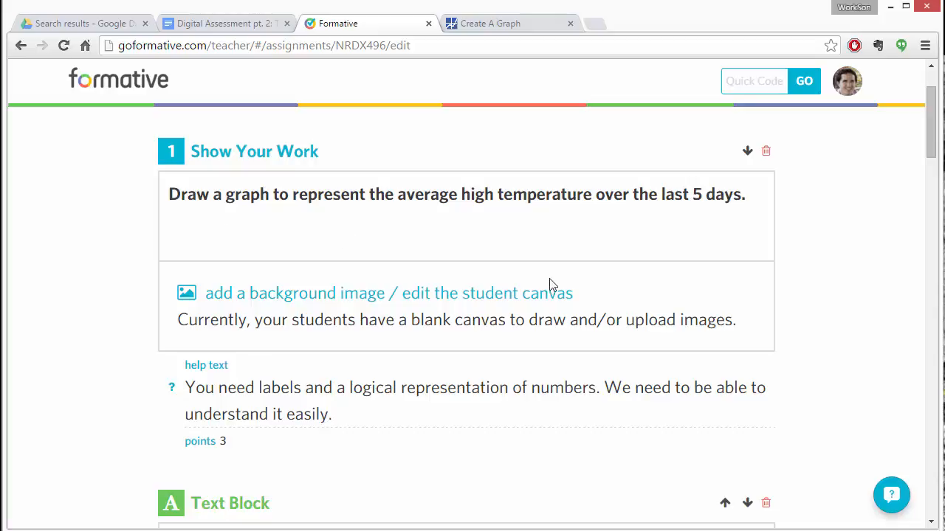
{"action": "scroll", "coordinate": [534, 377], "scroll_direction": "down", "scroll_amount": 2}
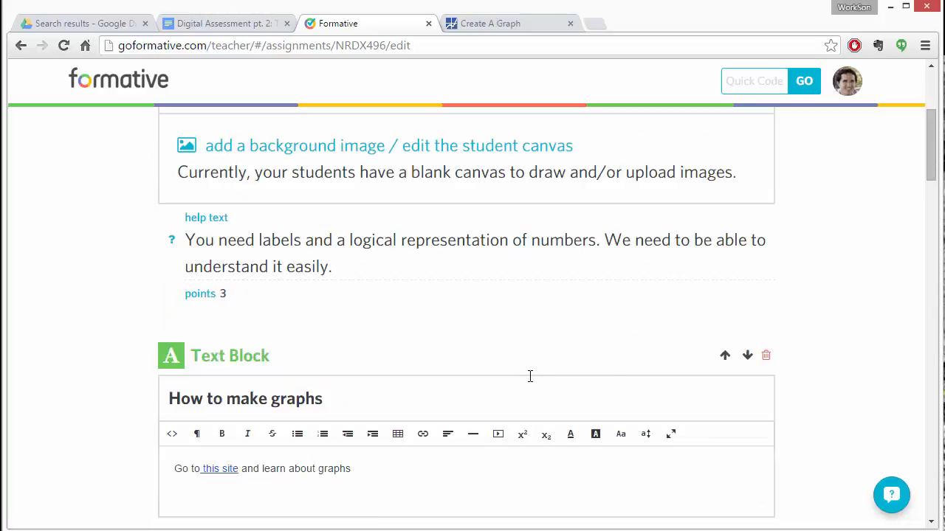
{"action": "scroll", "coordinate": [829, 354], "scroll_direction": "down", "scroll_amount": 2}
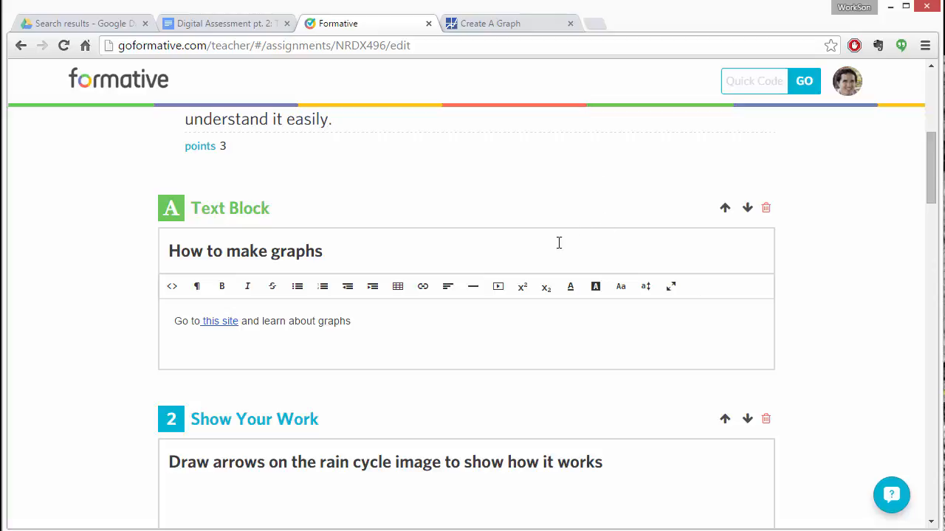
{"action": "scroll", "coordinate": [541, 255], "scroll_direction": "up", "scroll_amount": 2}
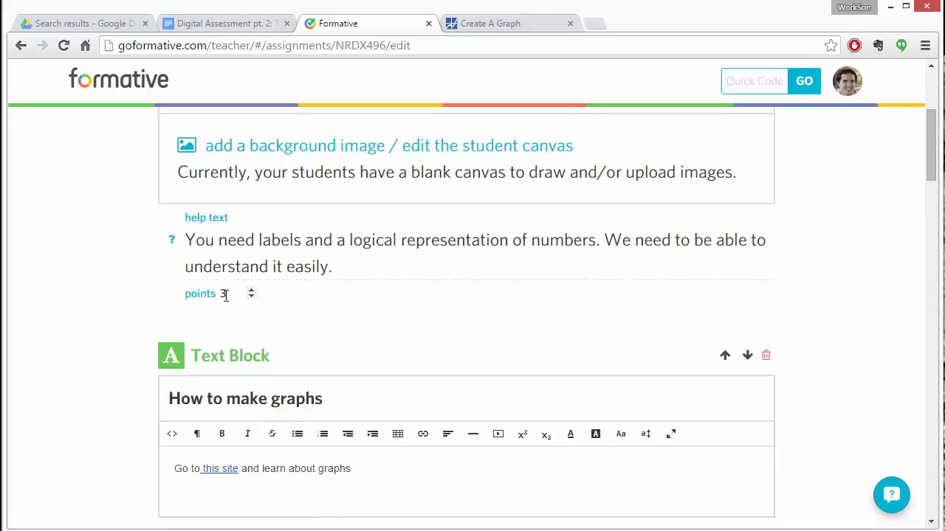
{"action": "scroll", "coordinate": [244, 292], "scroll_direction": "up", "scroll_amount": 2}
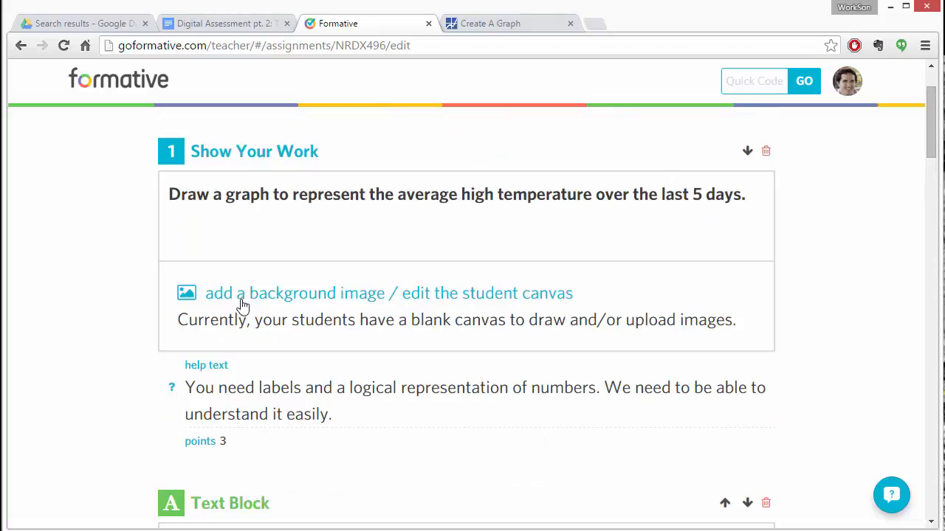
{"action": "double_click", "coordinate": [222, 440]}
{"action": "type", "text": "4"}
Switch to the course document, highlight items under "Session Task pt. 2 - Embed content", and delete its "Share your thinking in the chat" item
{"action": "left_click", "coordinate": [211, 24]}
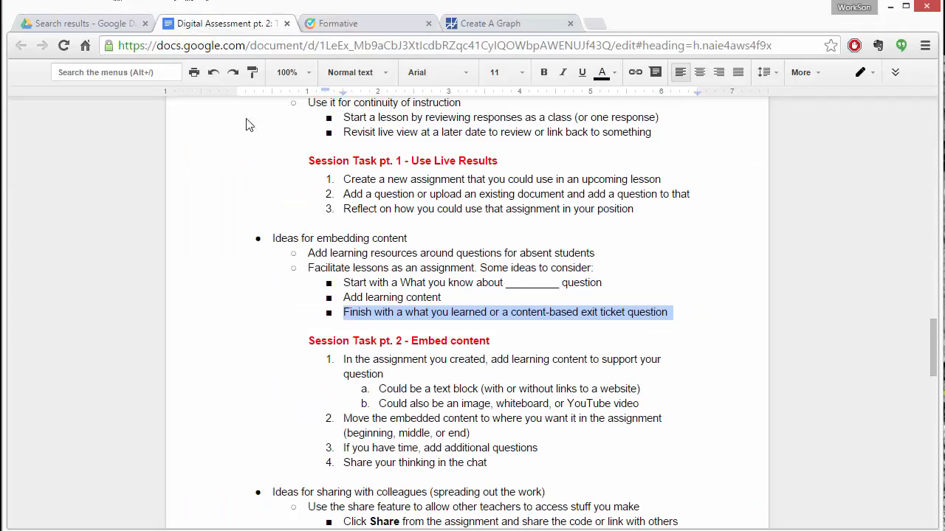
{"action": "triple_click", "coordinate": [473, 338]}
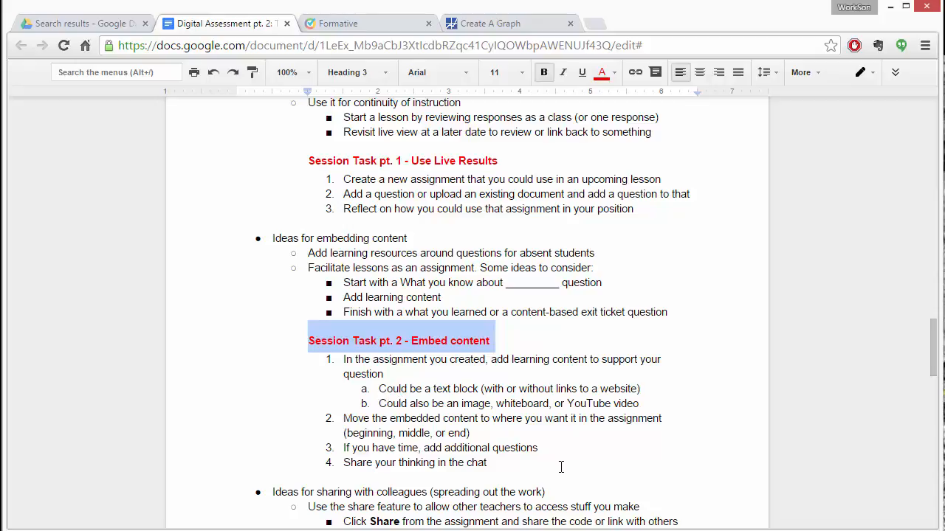
{"action": "left_click_drag", "start_coordinate": [476, 436], "coordinate": [343, 419]}
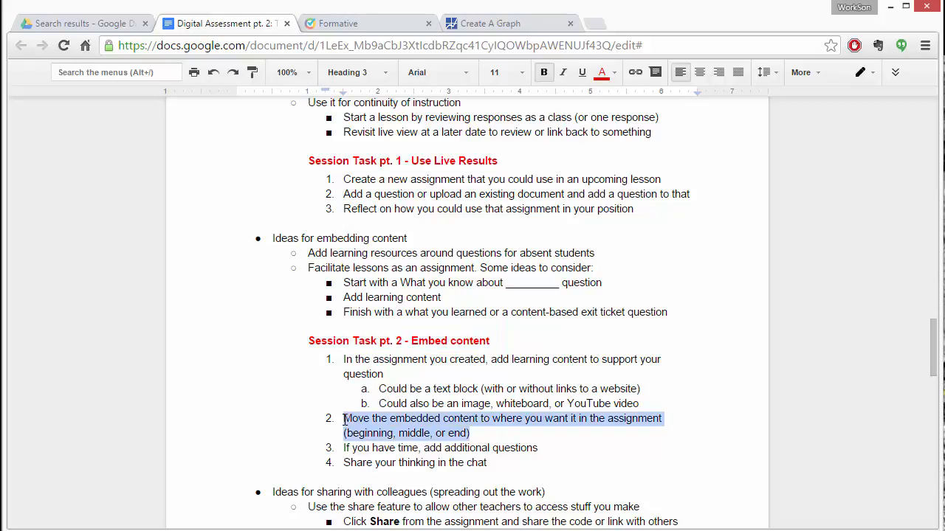
{"action": "triple_click", "coordinate": [508, 450]}
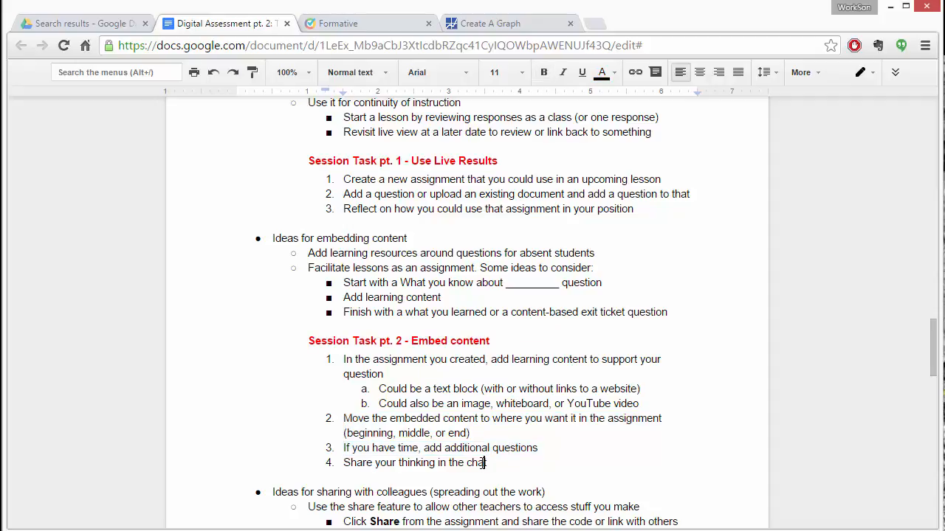
{"action": "triple_click", "coordinate": [483, 463]}
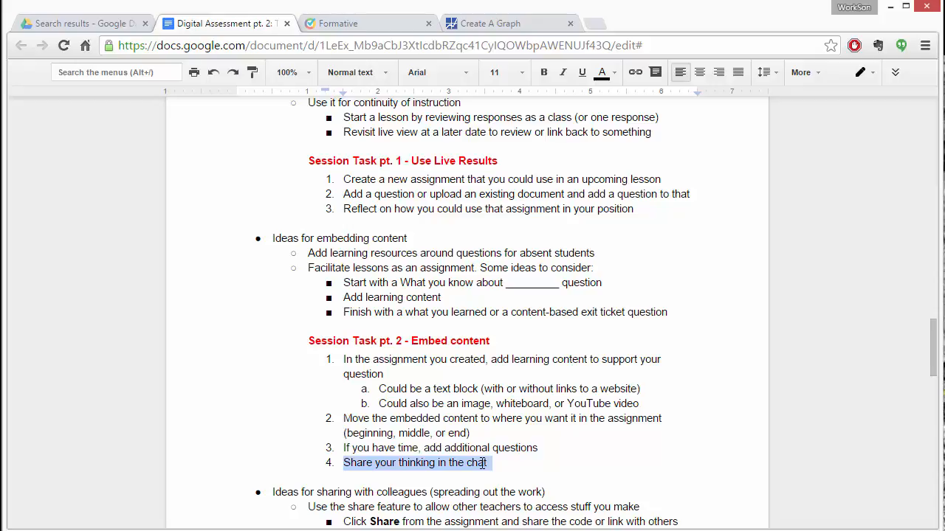
{"action": "key", "text": "BackSpace"}
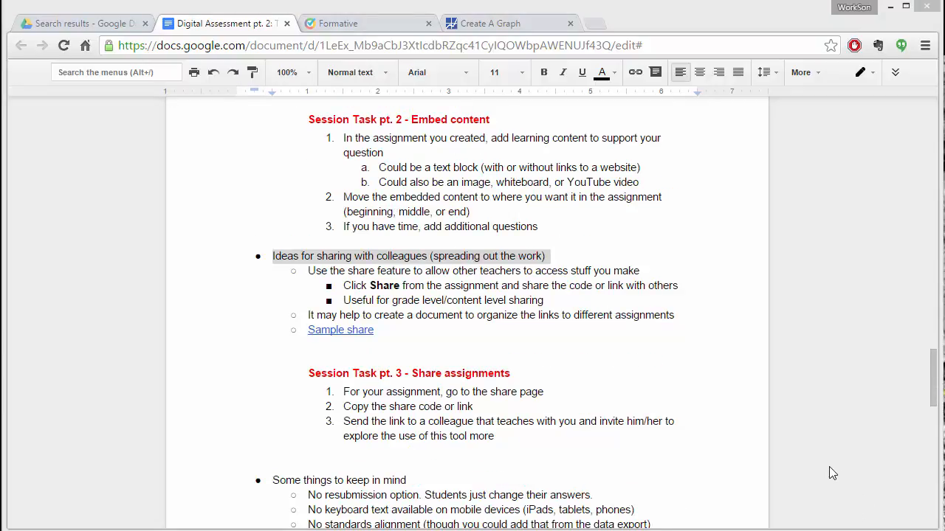
Highlight the "Ideas for sharing with colleagues" heading, and show the Totally Transformative assignment's options in Formative's Transformative Assessments Content folder
{"action": "triple_click", "coordinate": [396, 253]}
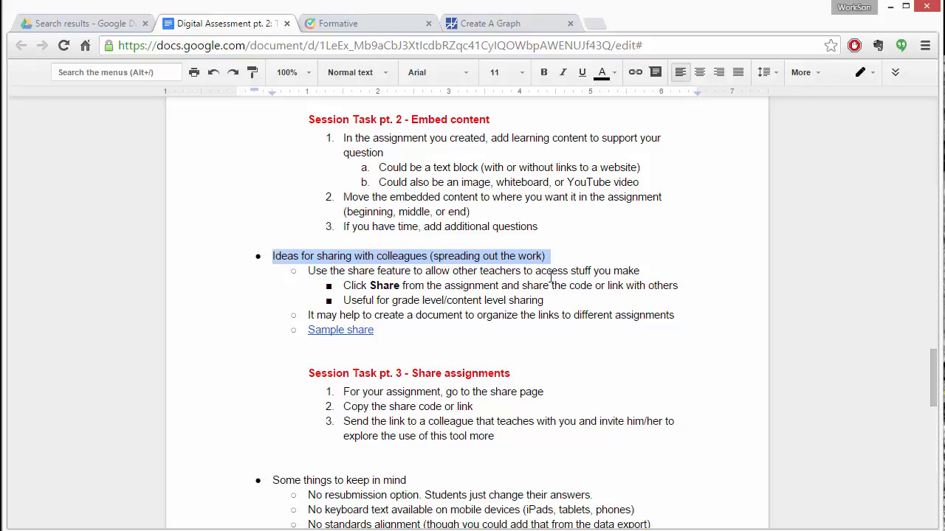
{"action": "left_click", "coordinate": [365, 25]}
{"action": "scroll", "coordinate": [479, 310], "scroll_direction": "up", "scroll_amount": 2}
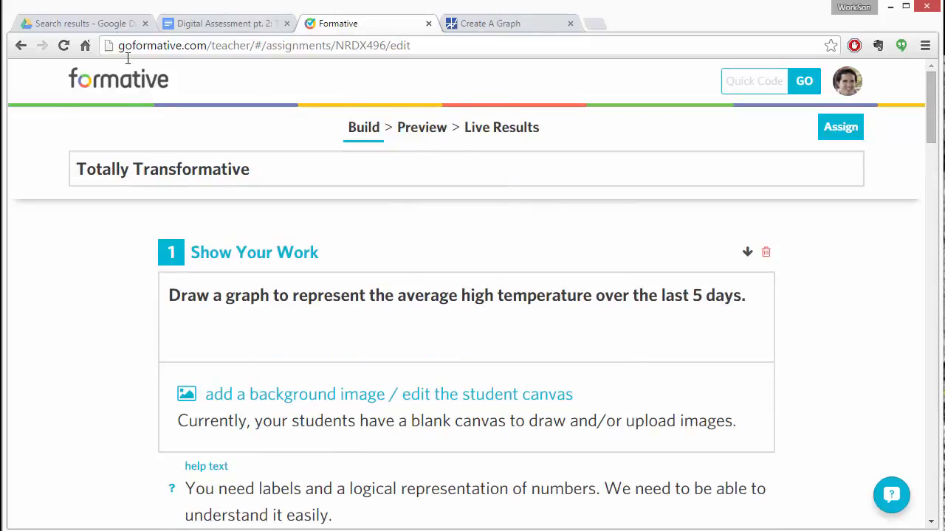
{"action": "left_click", "coordinate": [120, 81]}
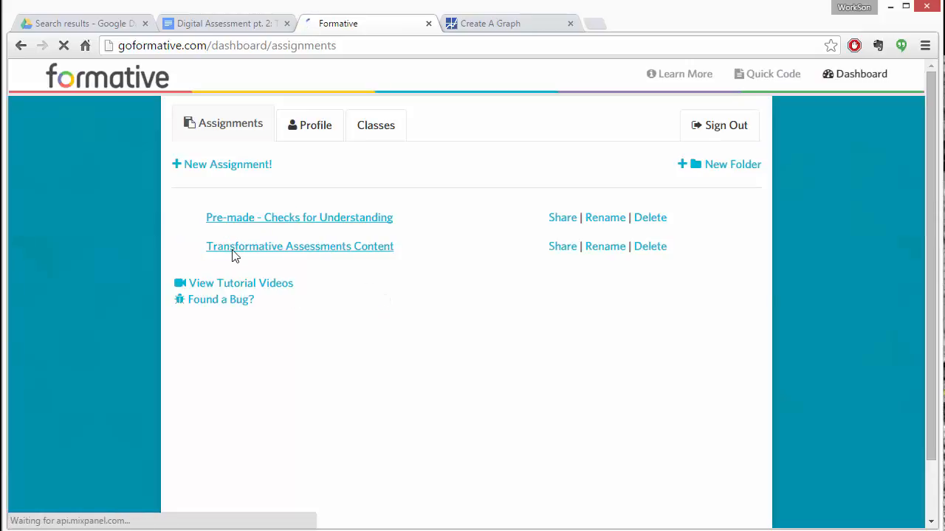
{"action": "left_click", "coordinate": [230, 247]}
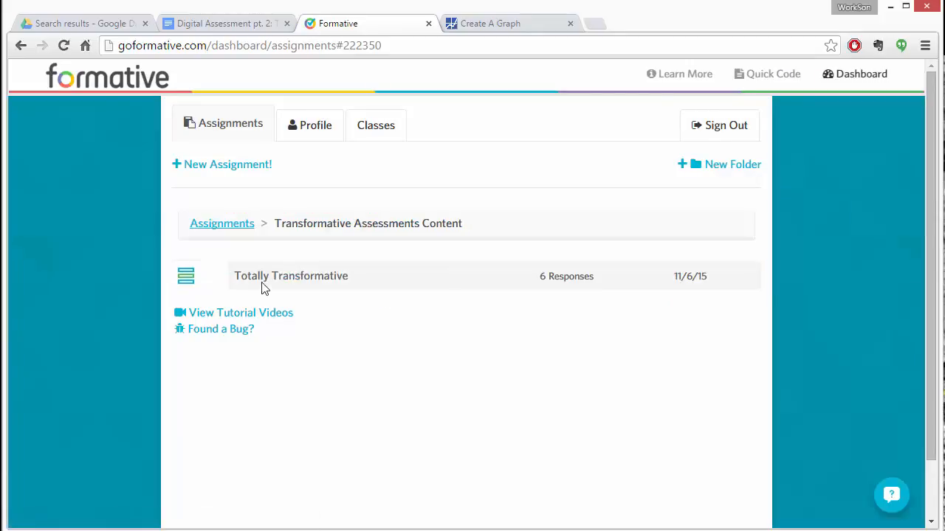
{"action": "left_click", "coordinate": [257, 279]}
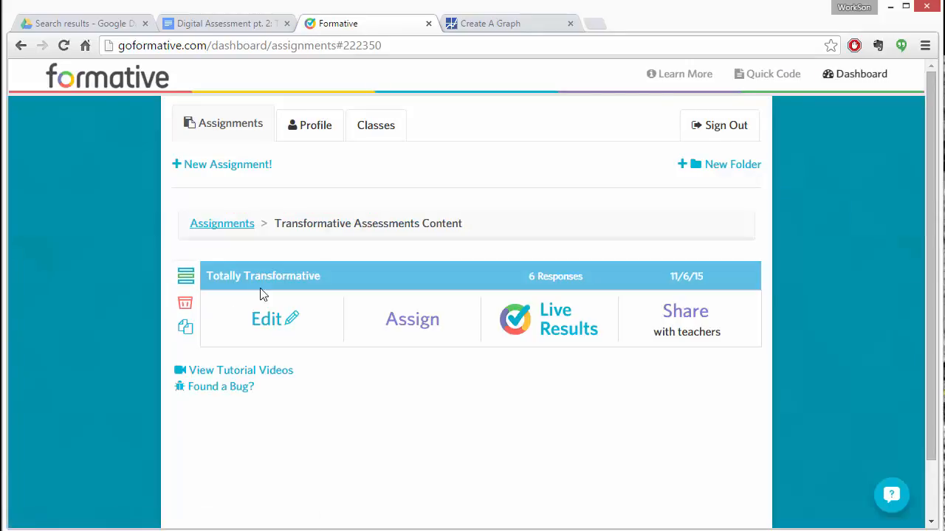
View the teacher sharing details for Totally Transformative, highlight the Quick Code, and close the dialog
{"action": "left_click", "coordinate": [678, 322]}
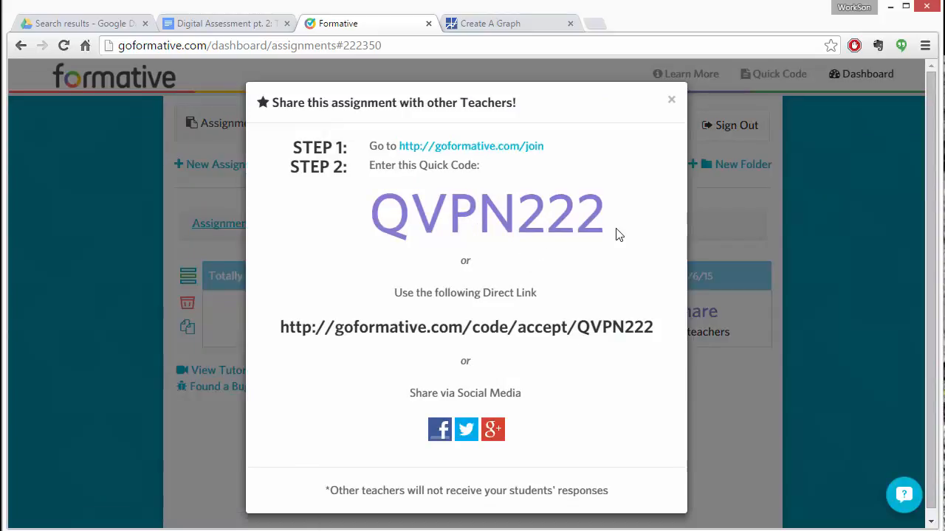
{"action": "left_click_drag", "start_coordinate": [611, 231], "coordinate": [376, 250]}
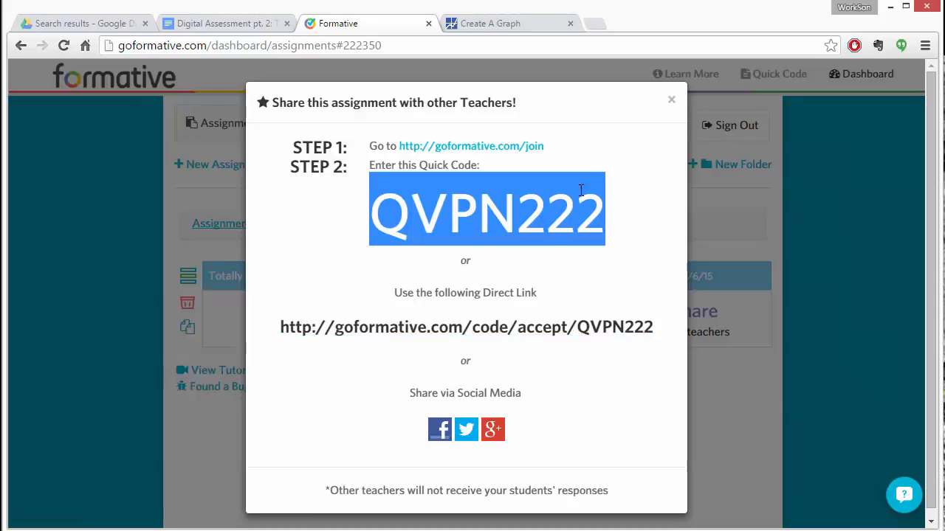
{"action": "left_click", "coordinate": [671, 101]}
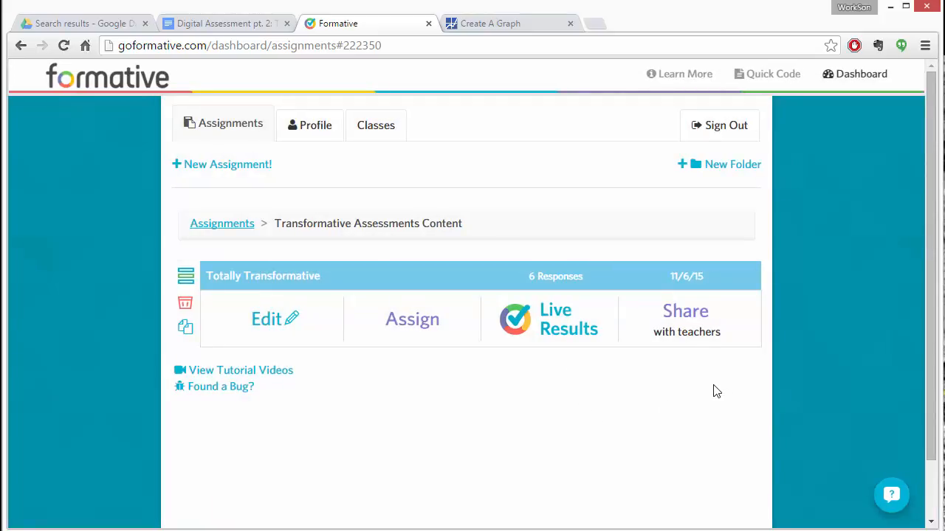
Return to the course document and highlight Session Task pt. 3, followed by the resubmission and mobile keyboard notes under "Some things to keep in mind"
{"action": "left_click", "coordinate": [192, 25]}
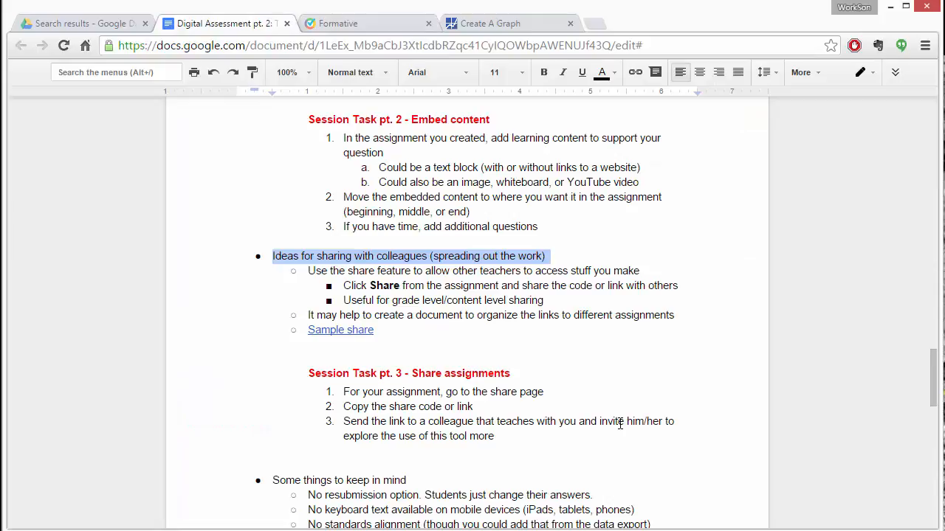
{"action": "scroll", "coordinate": [621, 424], "scroll_direction": "down", "scroll_amount": 1}
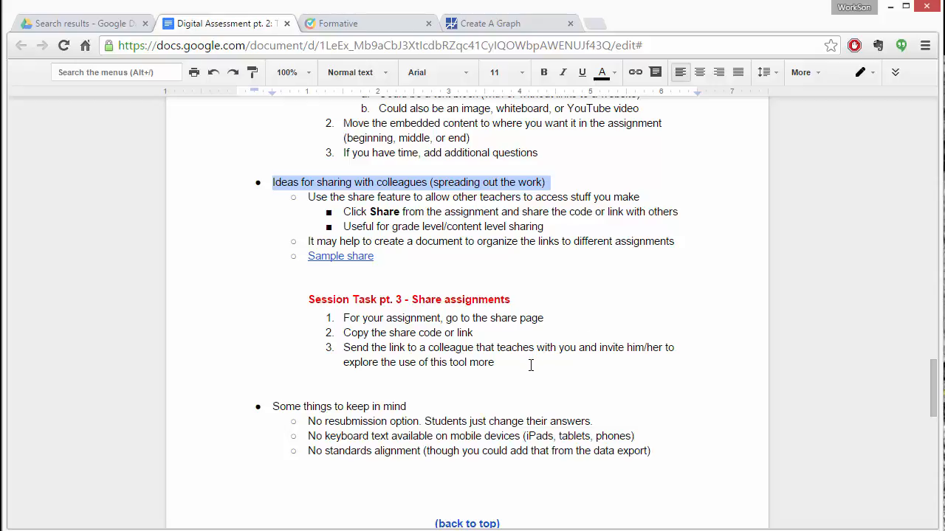
{"action": "left_click_drag", "start_coordinate": [529, 365], "coordinate": [287, 302]}
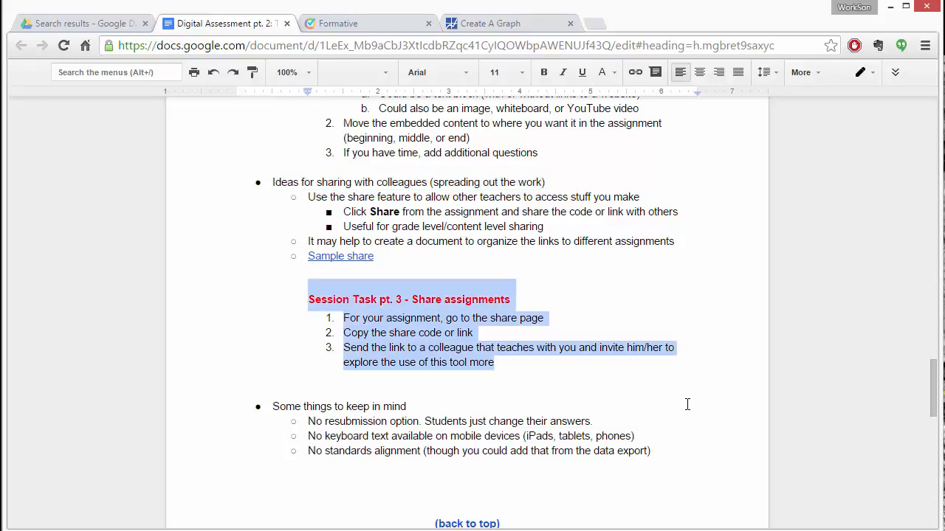
{"action": "left_click", "coordinate": [664, 403]}
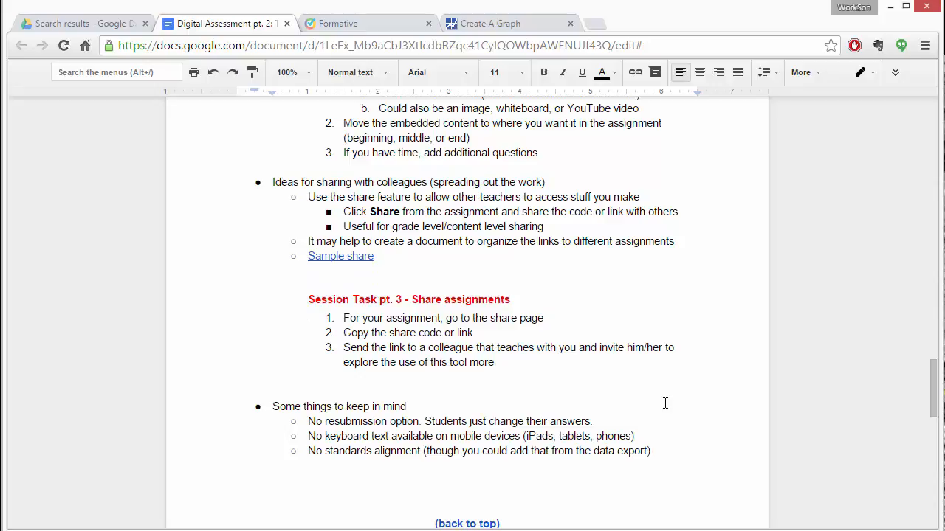
{"action": "scroll", "coordinate": [665, 403], "scroll_direction": "down", "scroll_amount": 1}
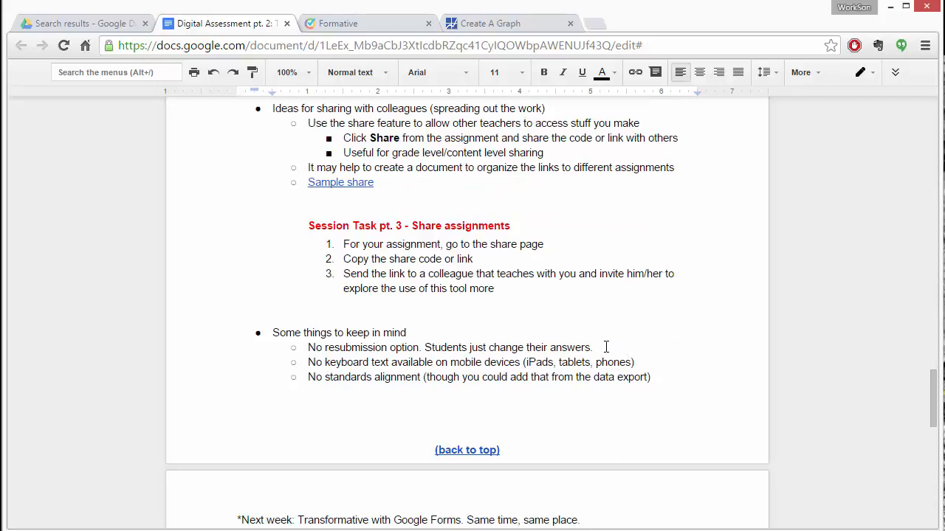
{"action": "left_click_drag", "start_coordinate": [599, 347], "coordinate": [270, 353]}
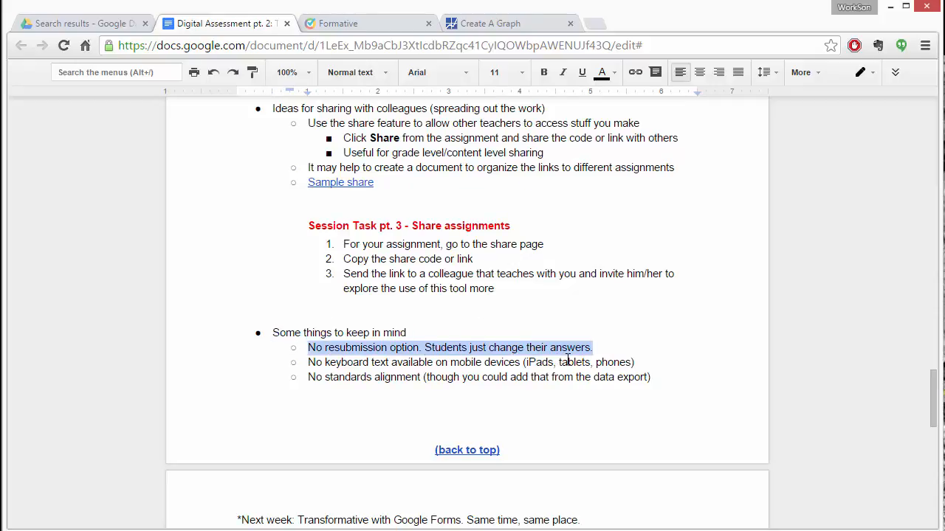
{"action": "triple_click", "coordinate": [400, 363]}
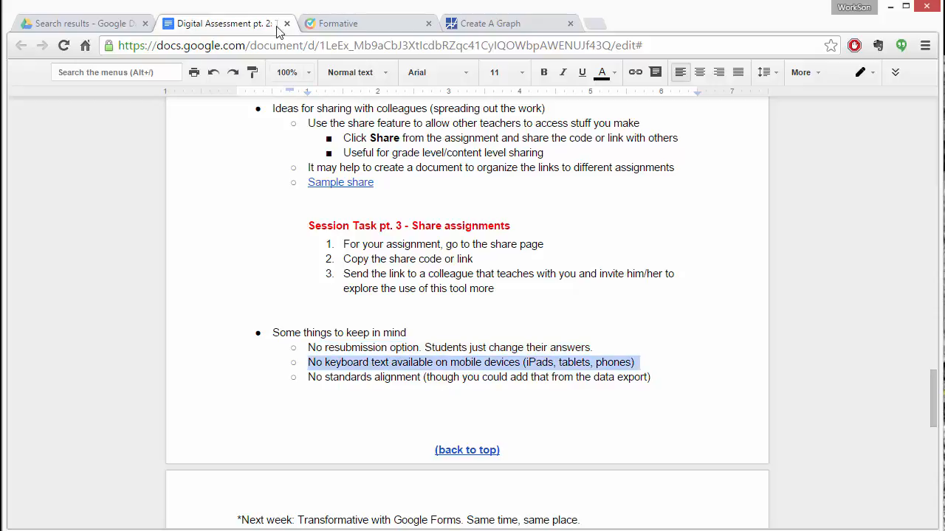
Switch to Formative and open the Totally Transformative assignment for editing
{"action": "left_click", "coordinate": [333, 23]}
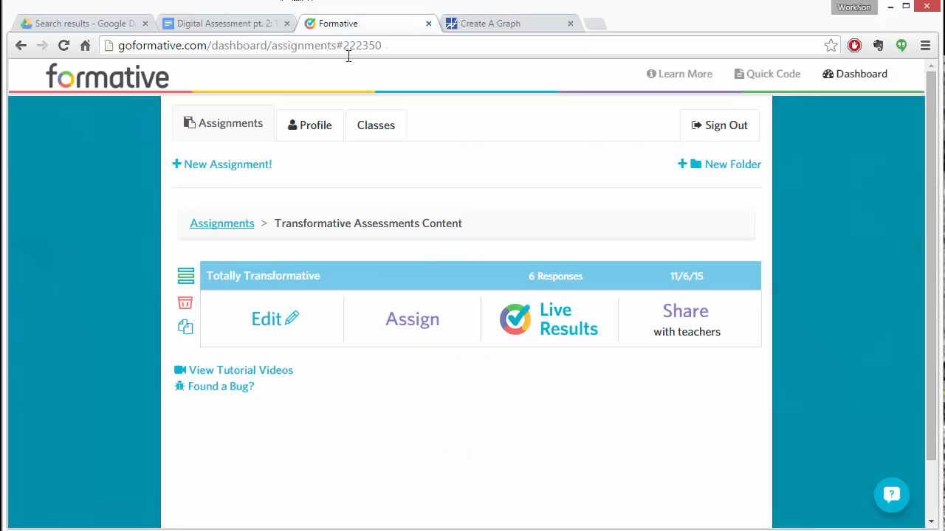
{"action": "left_click", "coordinate": [279, 334]}
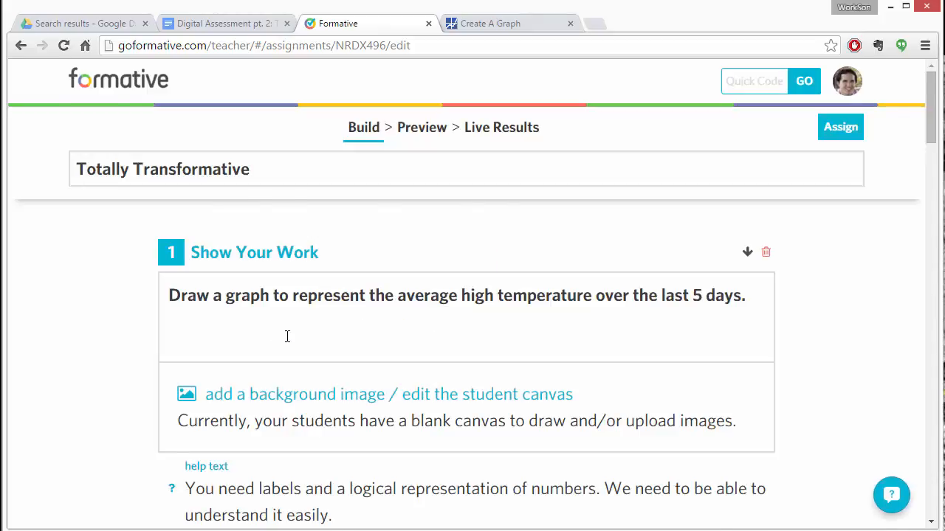
{"action": "scroll", "coordinate": [280, 336], "scroll_direction": "down", "scroll_amount": 3}
Switch to the incognito Formative window and open the Totally Transformative assignment as a student using its Quick Code
{"action": "key", "text": "alt+Tab"}
{"action": "key", "text": "alt+Tab"}
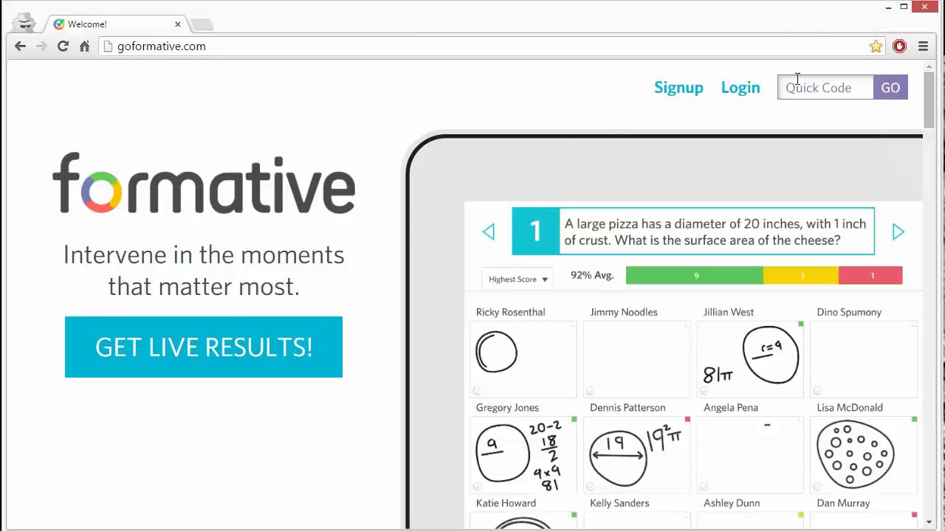
{"action": "left_click", "coordinate": [797, 85]}
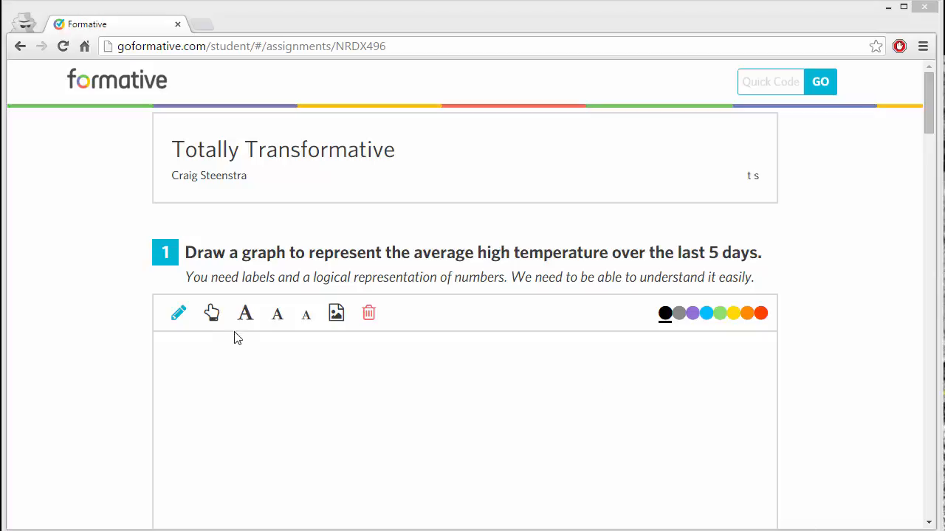
Add the small text "tqerwteqtewq" to question 1's canvas and draw an L-shaped pencil line crossed by a vertical stroke
{"action": "left_click", "coordinate": [307, 319]}
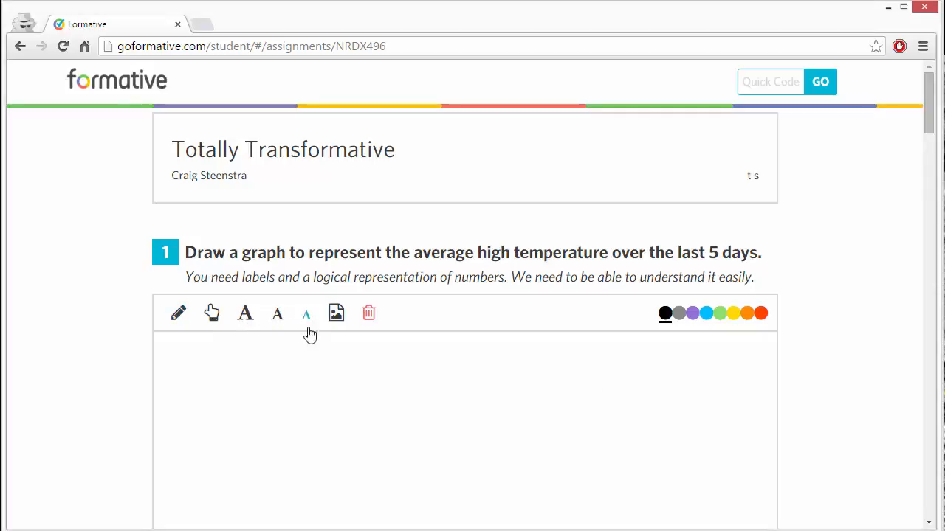
{"action": "left_click", "coordinate": [299, 389]}
{"action": "type", "text": "tqerwteqtewq"}
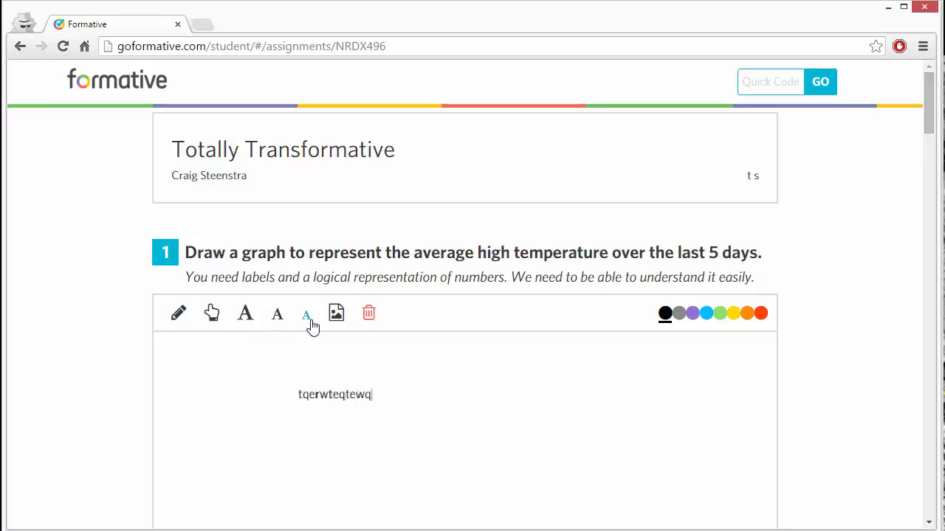
{"action": "left_click", "coordinate": [178, 319]}
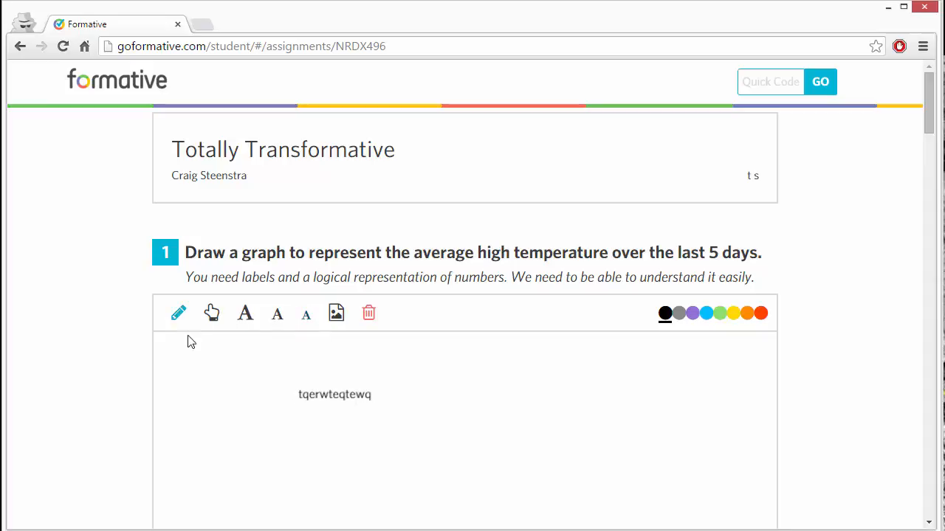
{"action": "mouse_move", "coordinate": [426, 364]}
{"action": "left_mouse_down"}
{"action": "mouse_move", "coordinate": [457, 439]}
{"action": "mouse_move", "coordinate": [526, 444]}
{"action": "left_mouse_up"}
{"action": "left_click_drag", "start_coordinate": [483, 382], "coordinate": [483, 474]}
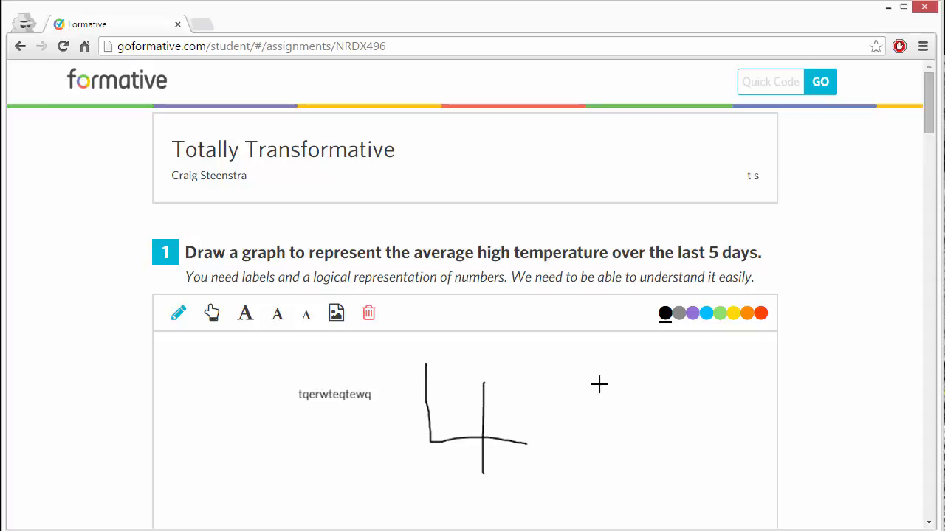
Draw additional freehand pencil strokes beside the crossed L-shape on question 1's canvas
{"action": "mouse_move", "coordinate": [614, 390]}
{"action": "left_mouse_down"}
{"action": "mouse_move", "coordinate": [519, 439]}
{"action": "mouse_move", "coordinate": [645, 451]}
{"action": "mouse_move", "coordinate": [528, 504]}
{"action": "left_mouse_up"}
{"action": "mouse_move", "coordinate": [658, 392]}
{"action": "left_mouse_down"}
{"action": "mouse_move", "coordinate": [663, 447]}
{"action": "mouse_move", "coordinate": [648, 448]}
{"action": "mouse_move", "coordinate": [676, 431]}
{"action": "left_mouse_up"}
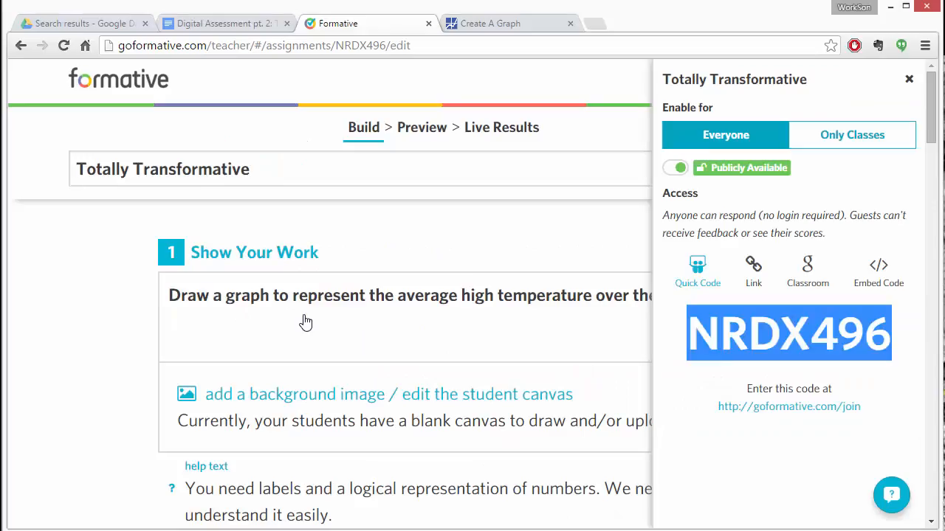
Switch to the Digital Assessment pt. 2 document and highlight the "No standards alignment" note under "Some things to keep in mind"
{"action": "left_click", "coordinate": [237, 23]}
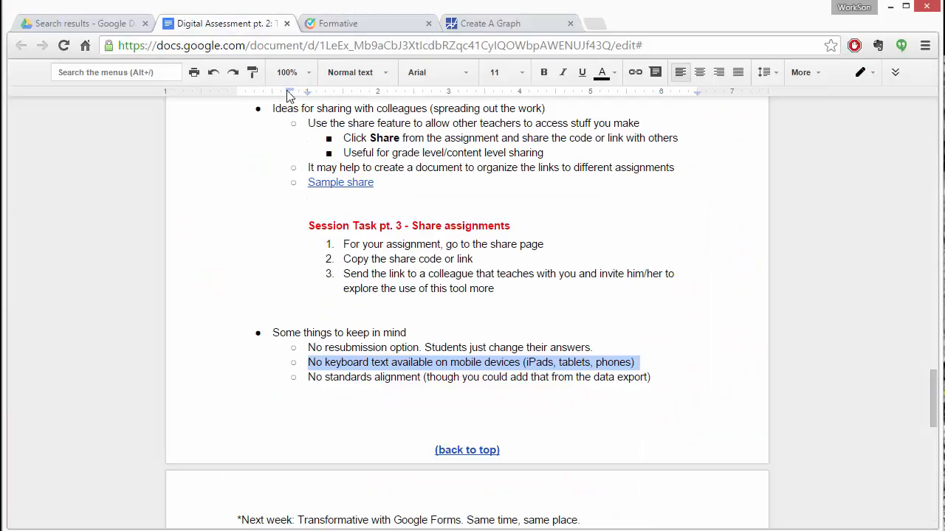
{"action": "left_click", "coordinate": [463, 380]}
{"action": "triple_click", "coordinate": [449, 378]}
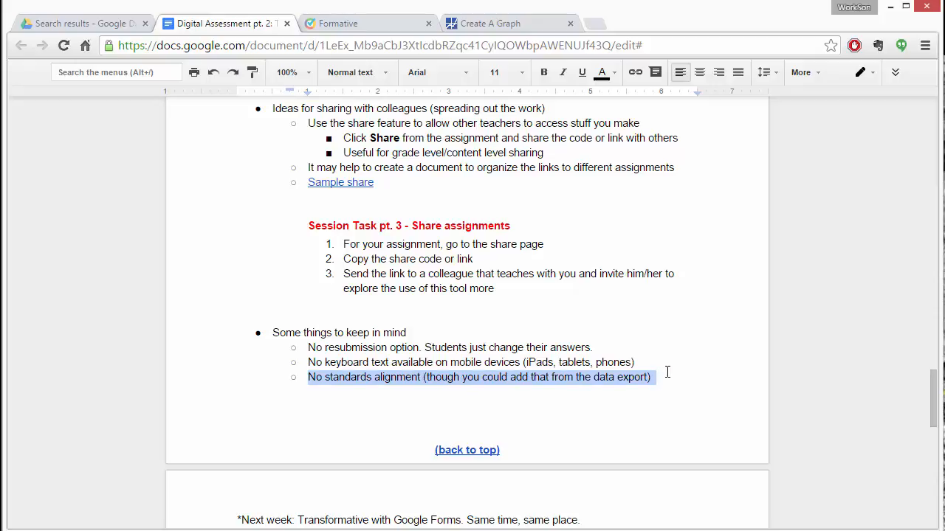
Switch to the teacher's Formative page, close the assignment sharing options and open the Live Results for Totally Transformative
{"action": "left_click", "coordinate": [371, 26]}
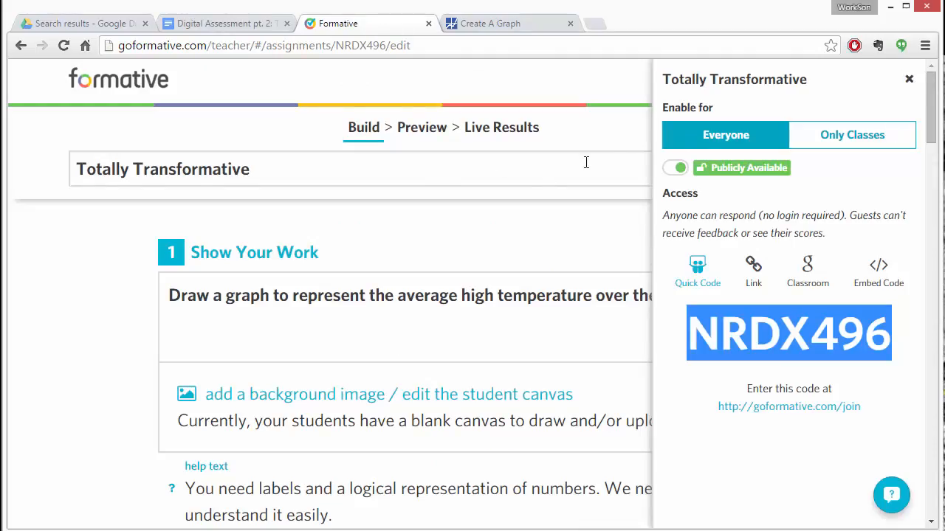
{"action": "left_click", "coordinate": [909, 79]}
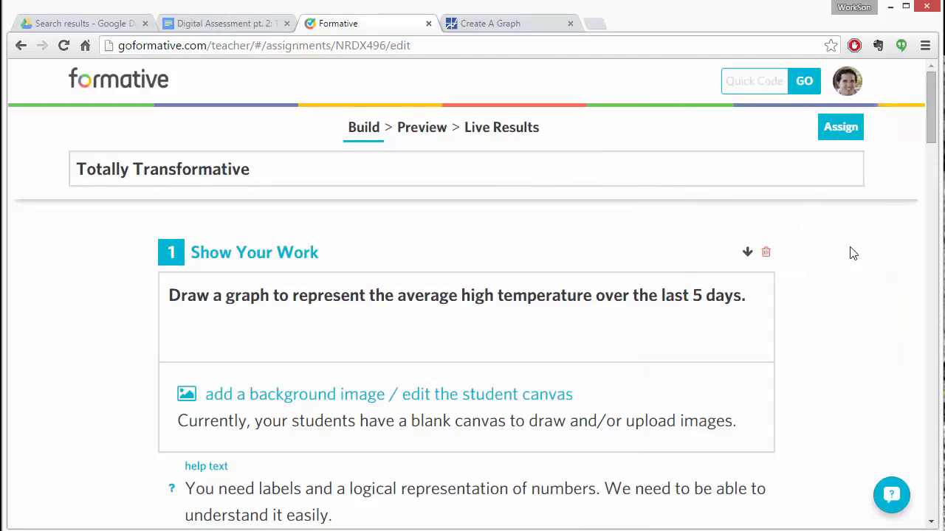
{"action": "left_click", "coordinate": [506, 139]}
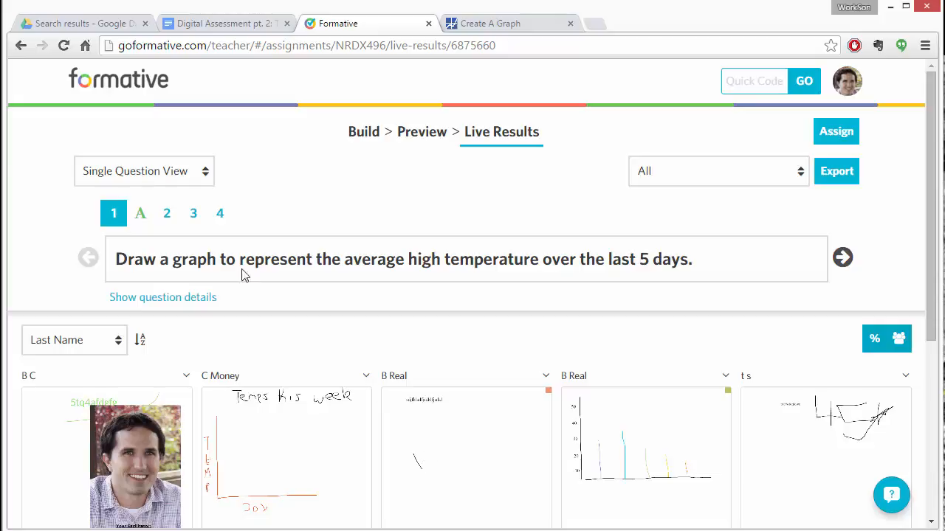
Return to the course document and highlight "Transformative with Google Forms. Same time, same place." in the next-week note, then clear the selection
{"action": "left_click", "coordinate": [242, 26]}
{"action": "scroll", "coordinate": [466, 377], "scroll_direction": "down", "scroll_amount": 2}
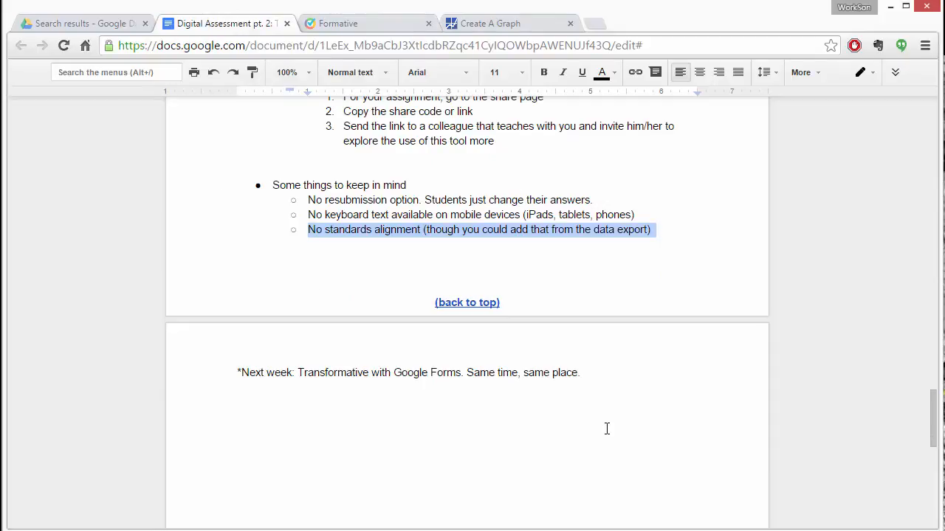
{"action": "left_click_drag", "start_coordinate": [591, 373], "coordinate": [297, 371]}
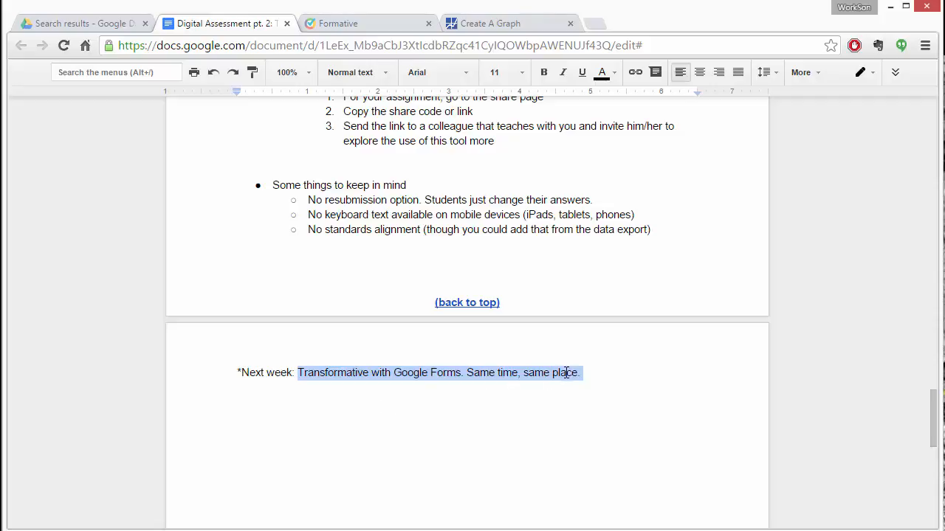
{"action": "left_click", "coordinate": [608, 384]}
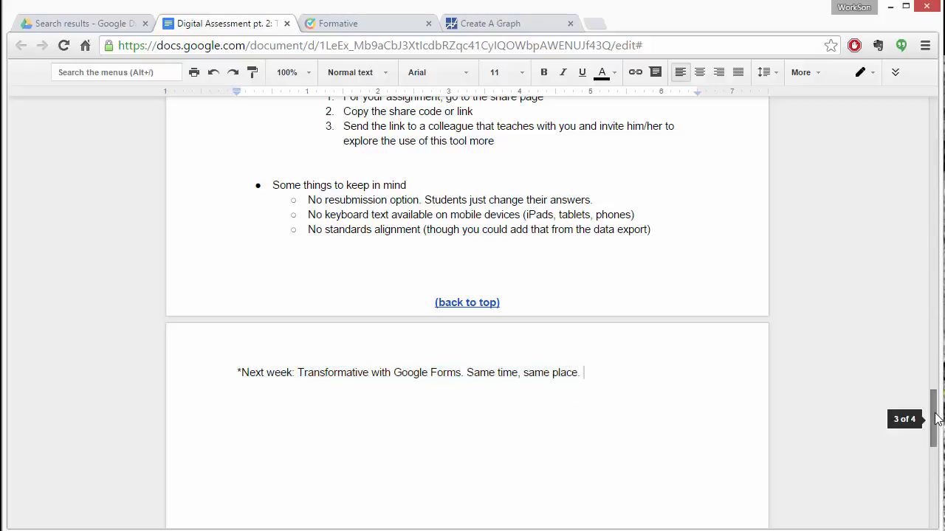